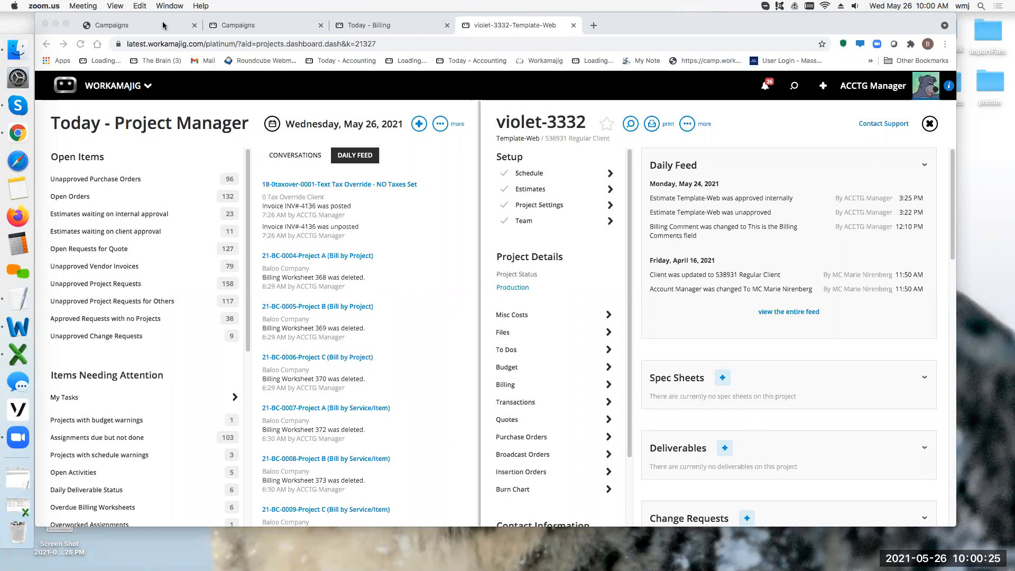
Open the settings of campaign 11-00016 - WDF Another Test and examine its Bill By options.
click(163, 24)
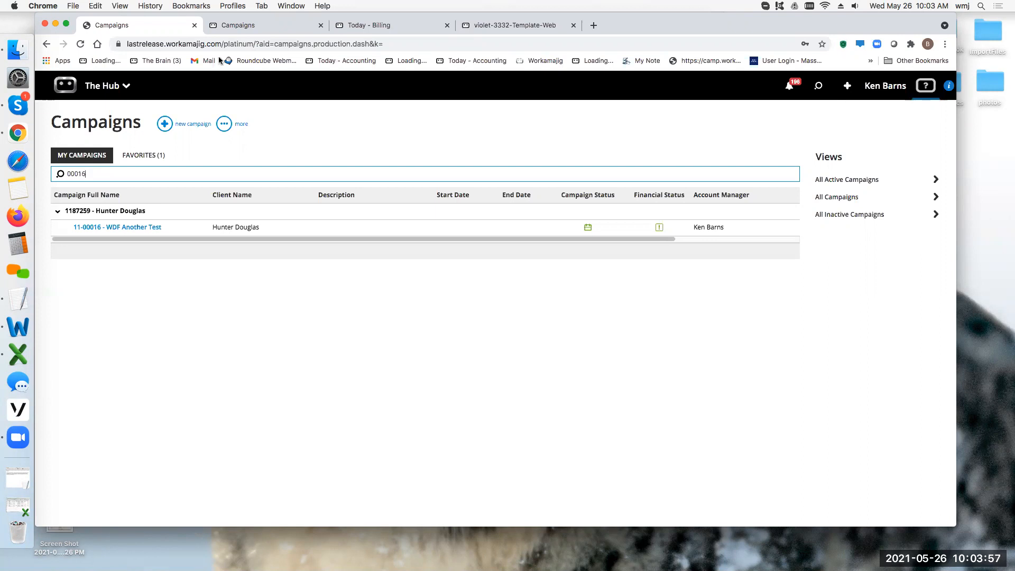
click(112, 227)
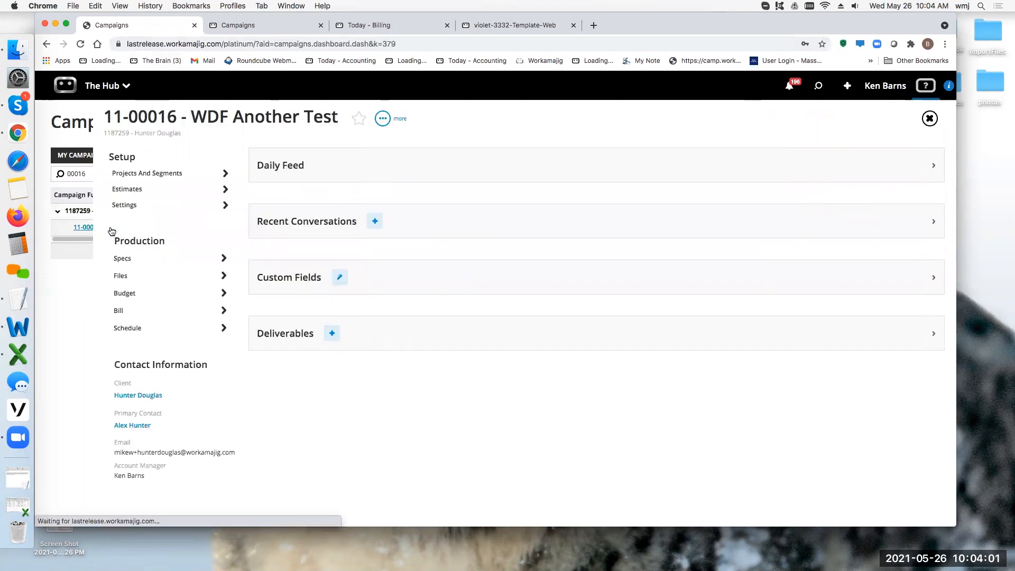
click(127, 207)
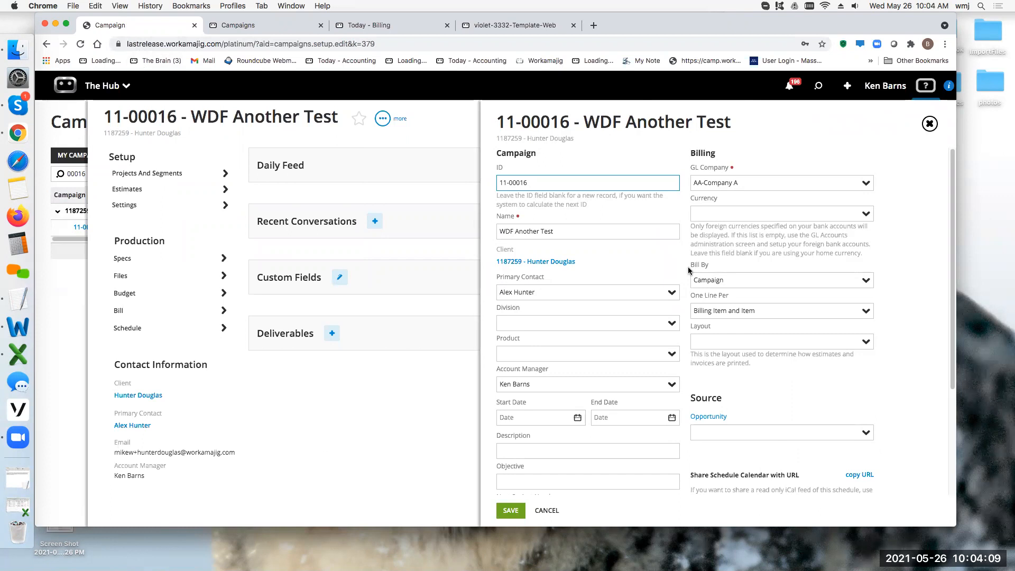
click(867, 281)
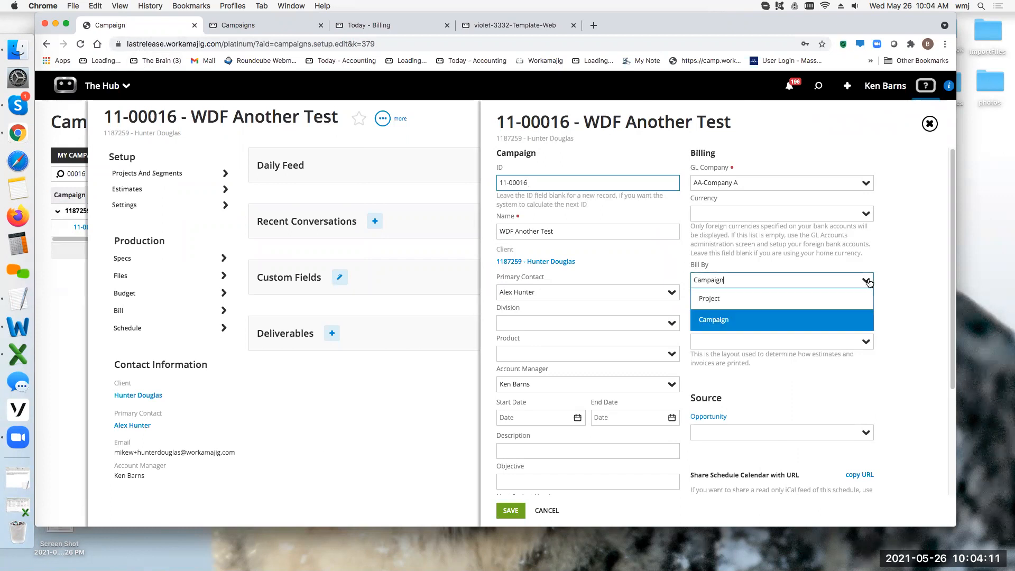
click(823, 315)
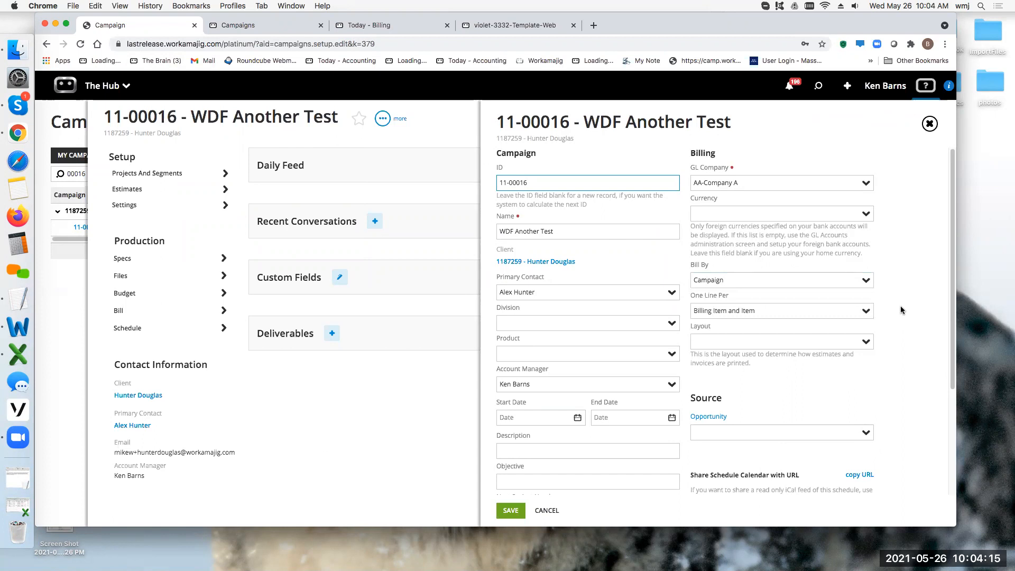
click(866, 280)
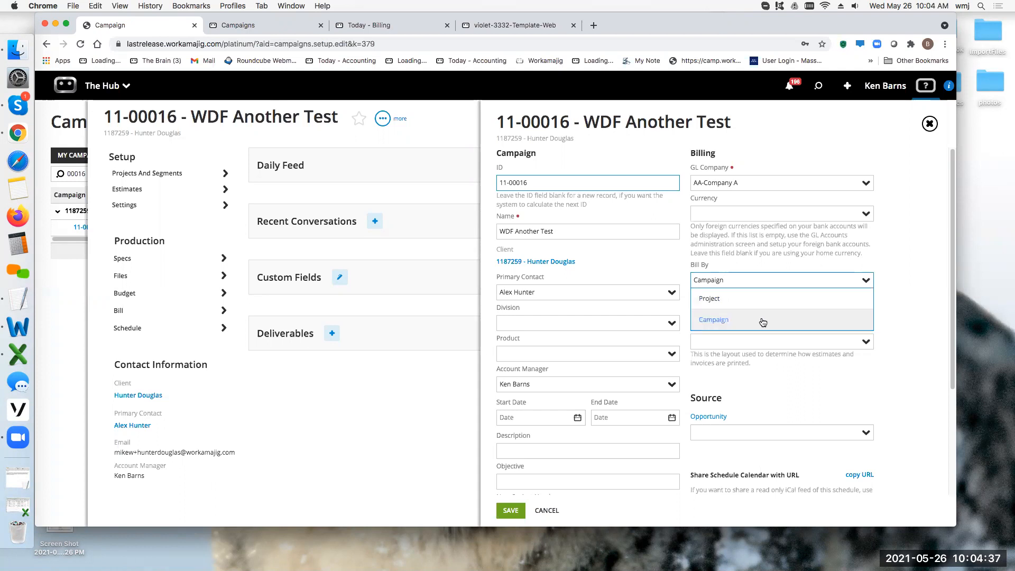
click(899, 315)
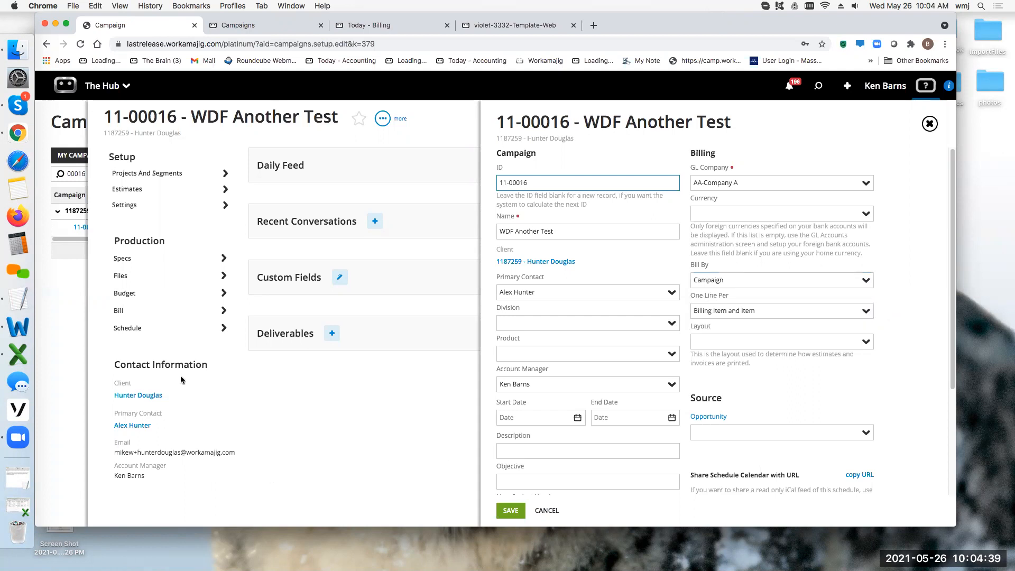
Check the available invoice types on campaign 11-00016's billing page, and return to its campaign settings.
click(126, 313)
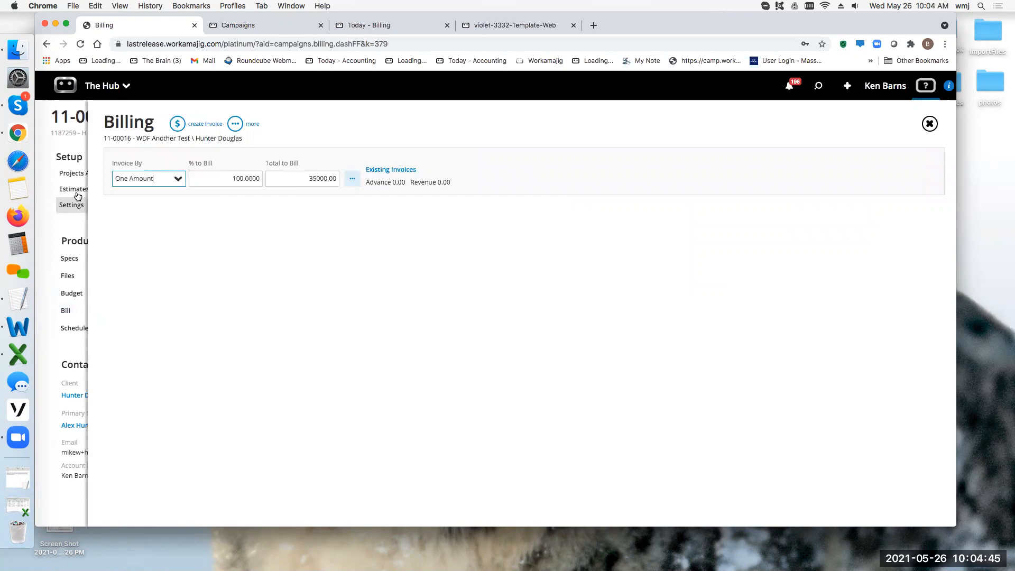
click(211, 130)
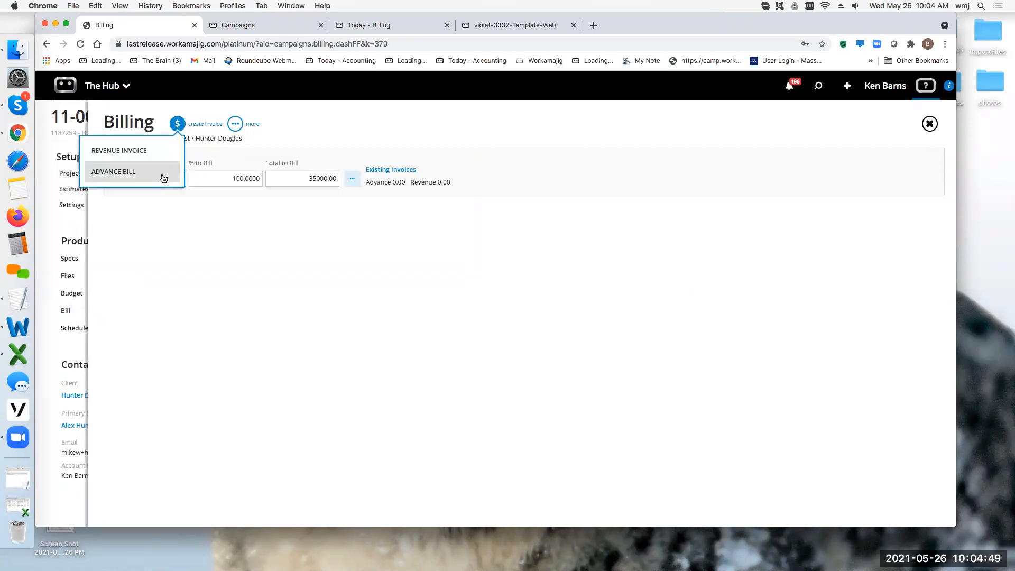
click(183, 230)
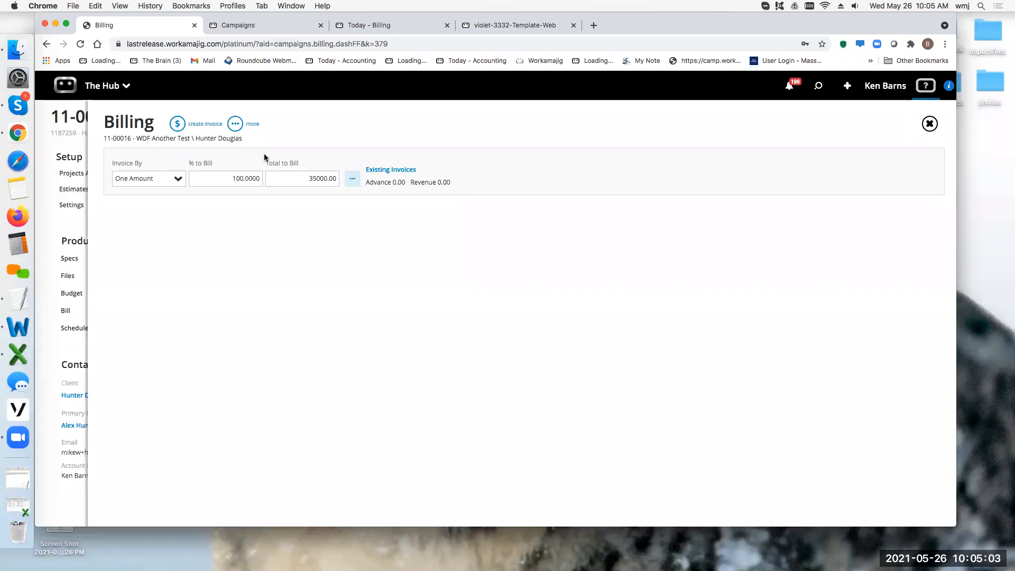
click(930, 124)
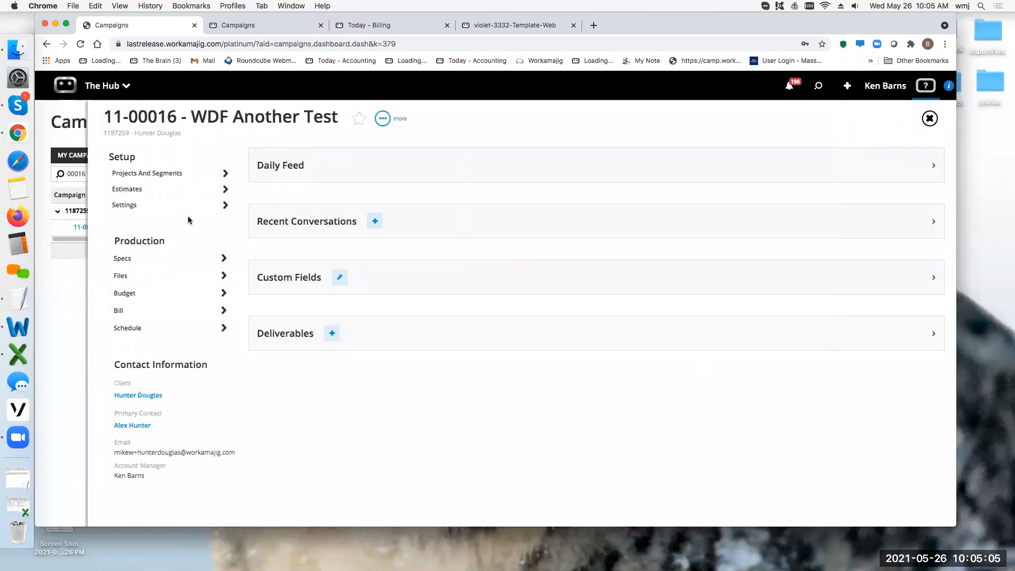
click(158, 205)
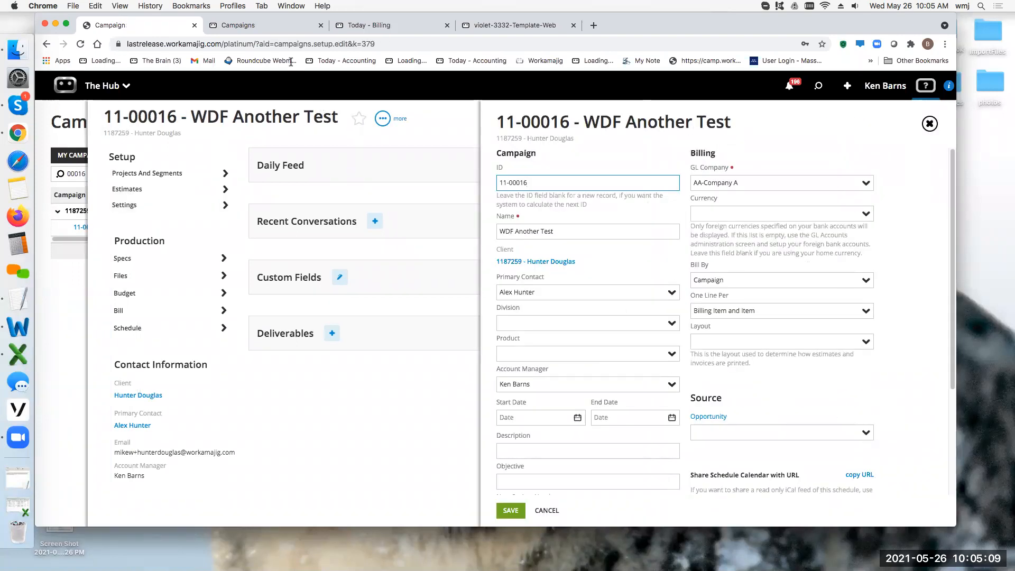
Switch to the Baloo Company campaigns and examine the Bill By options in the settings of CAMP-BC-0004.
click(258, 26)
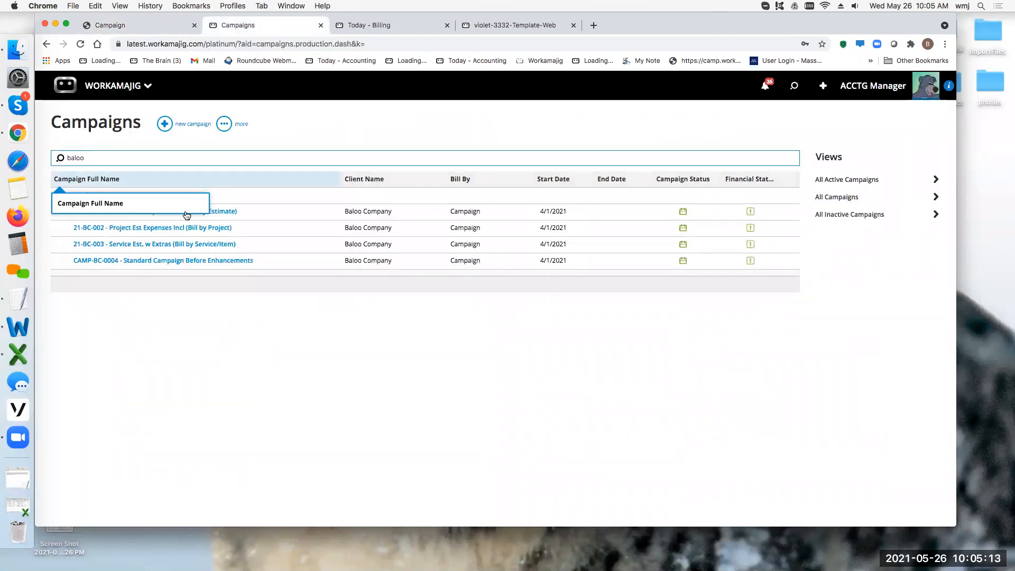
click(188, 261)
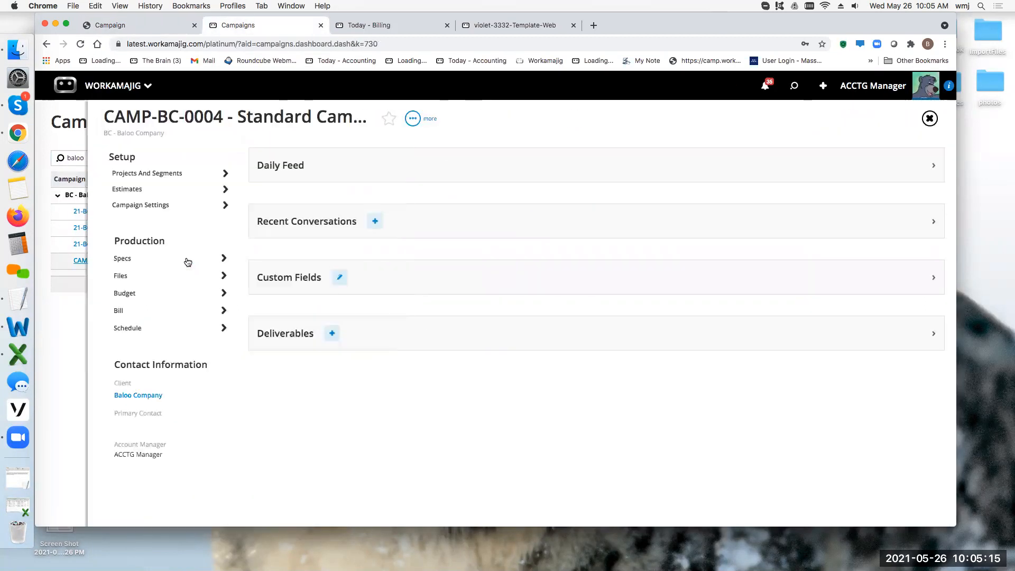
click(165, 206)
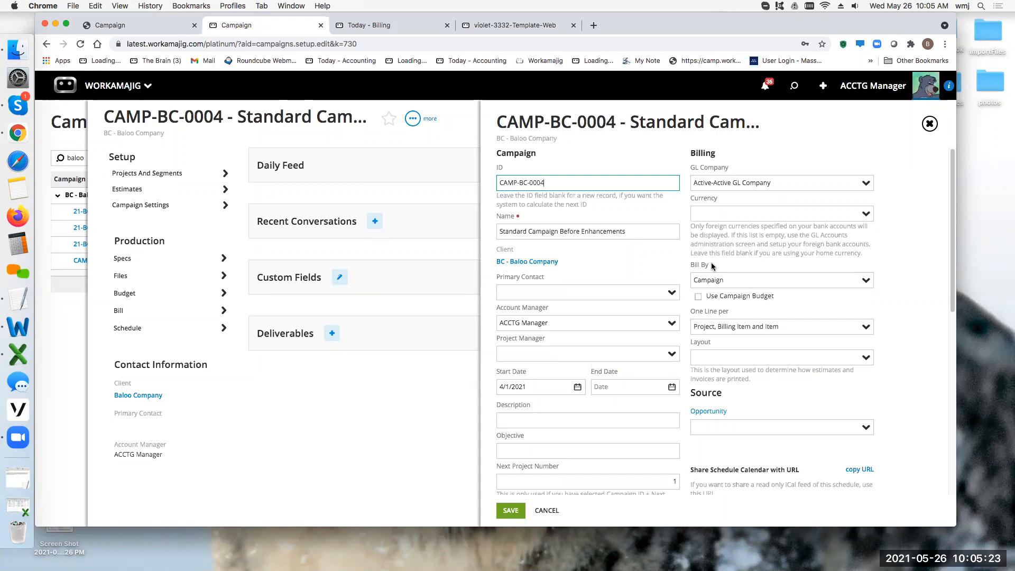
click(867, 282)
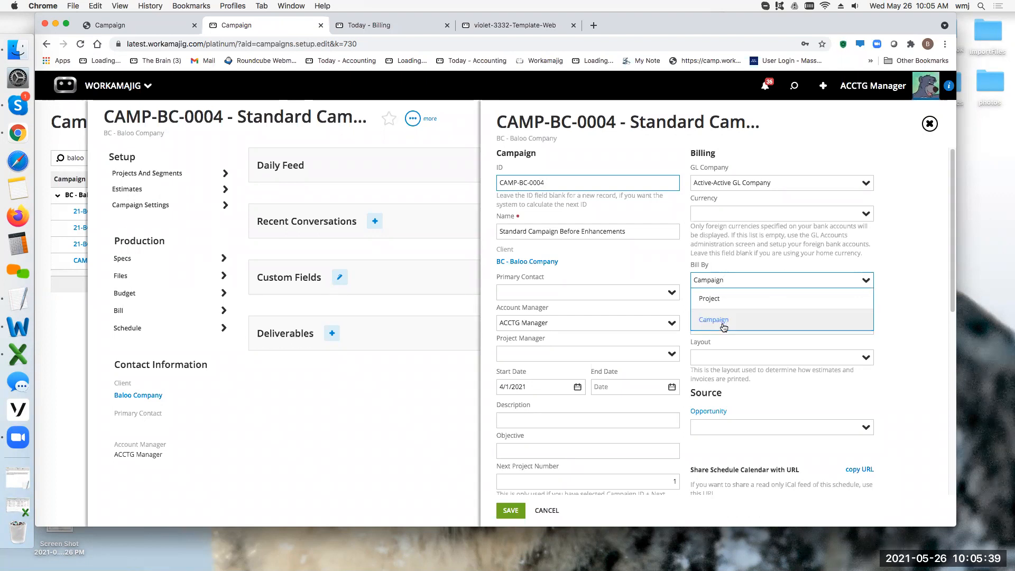
click(841, 324)
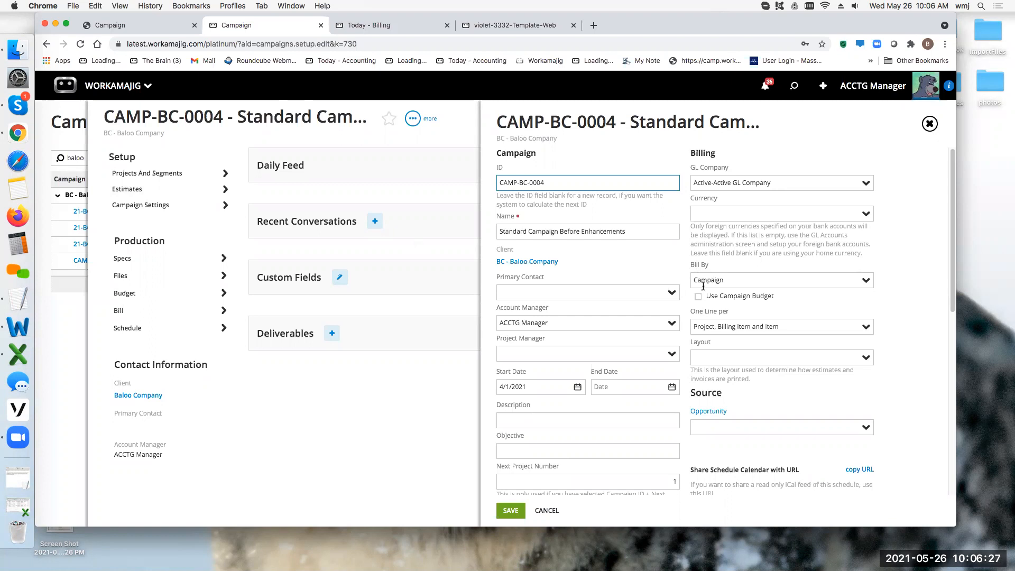
click(126, 312)
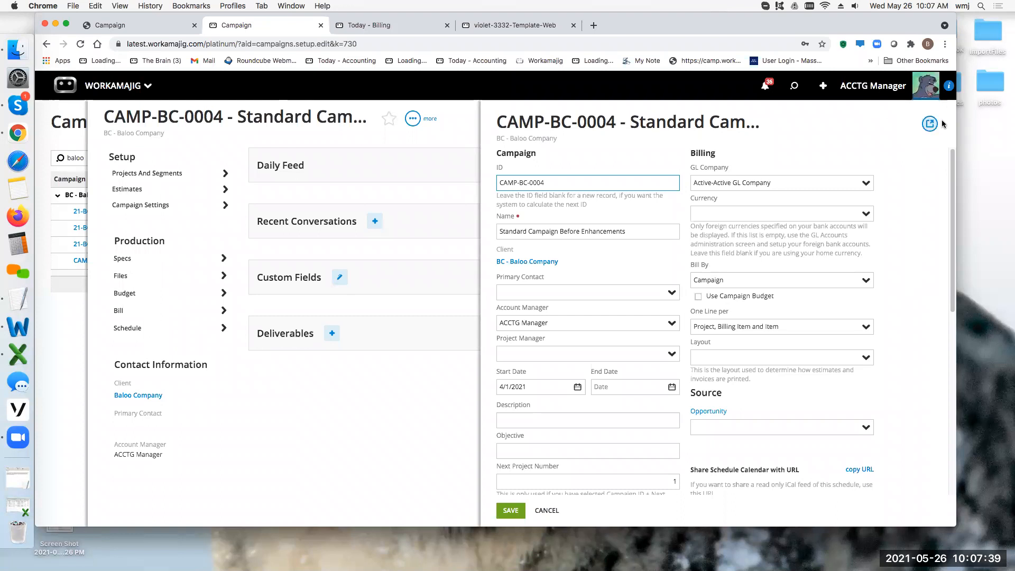
click(930, 123)
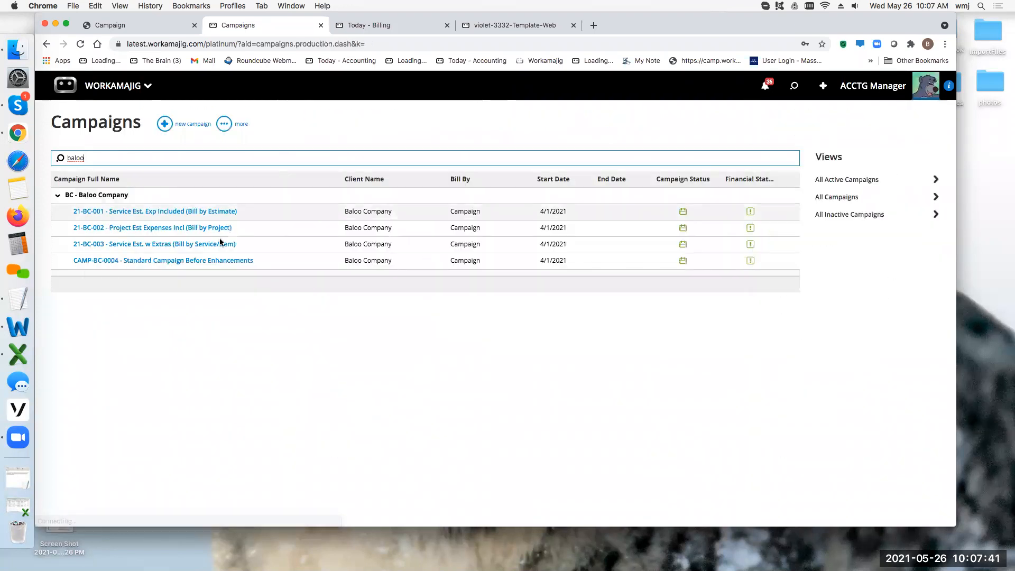
Examine the labor and expense breakouts of the approved estimate in campaign 21-BC-001, and return to the campaign dashboard.
click(201, 211)
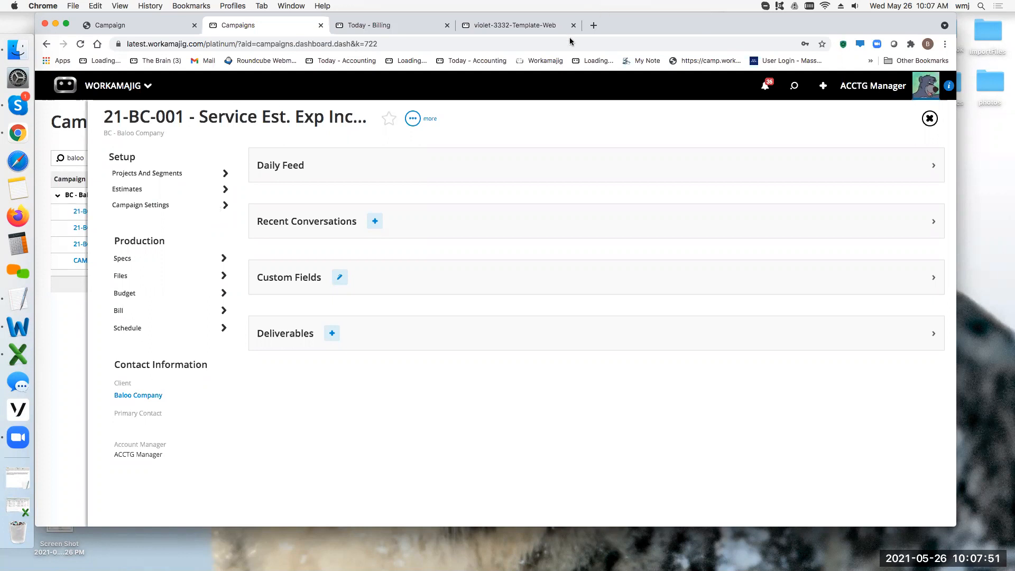
click(136, 190)
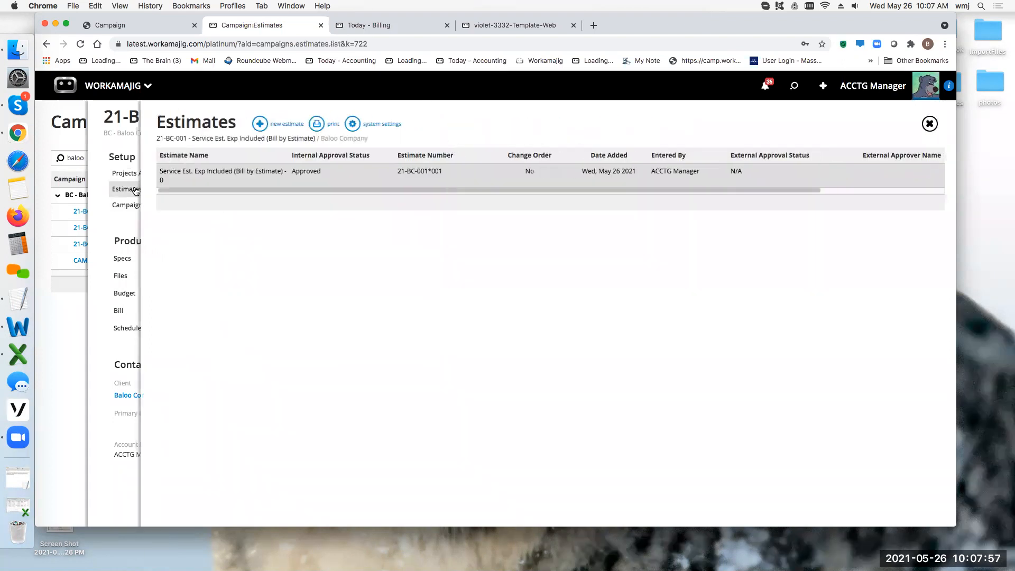
click(232, 172)
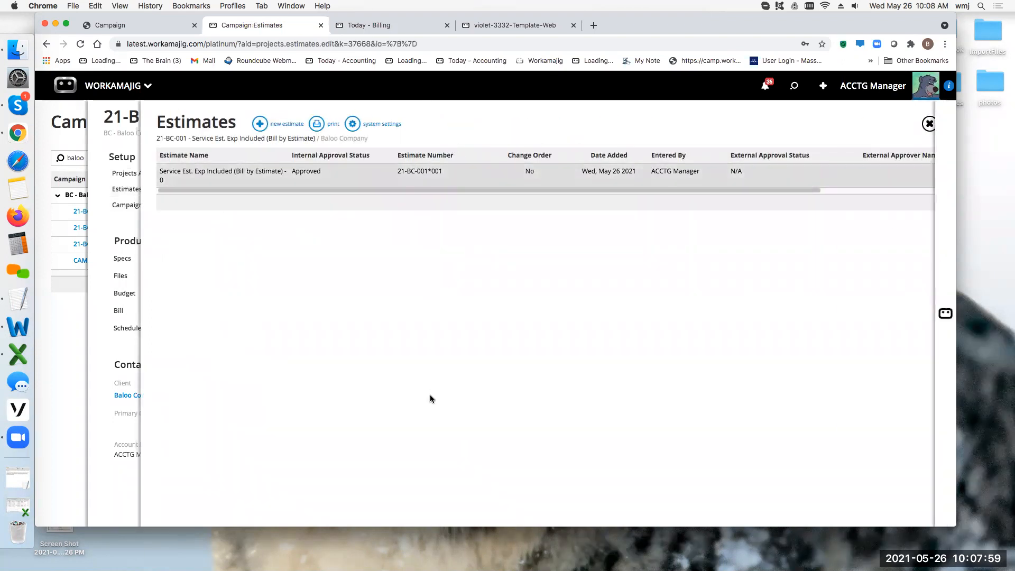
click(703, 230)
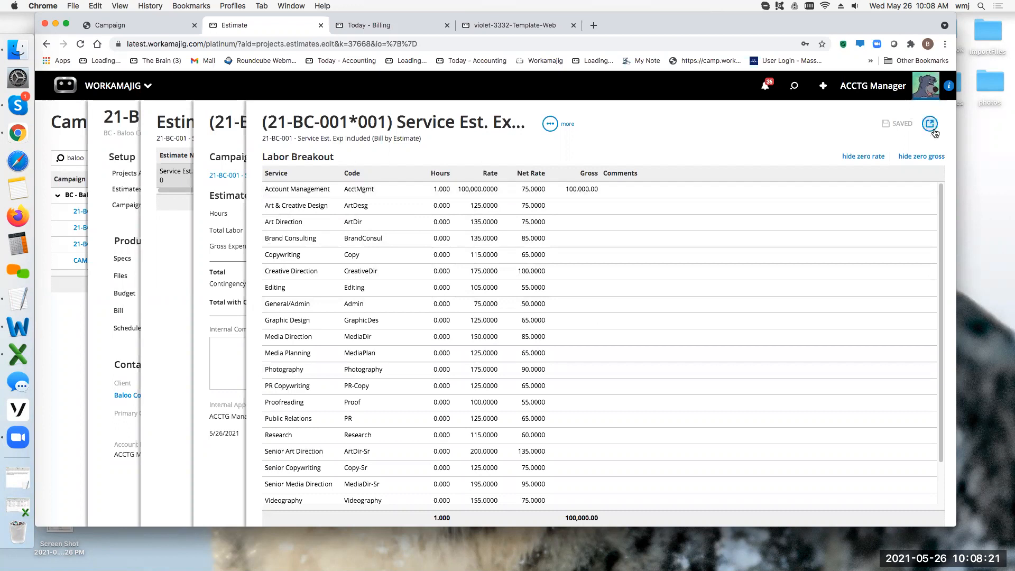
click(929, 123)
click(696, 250)
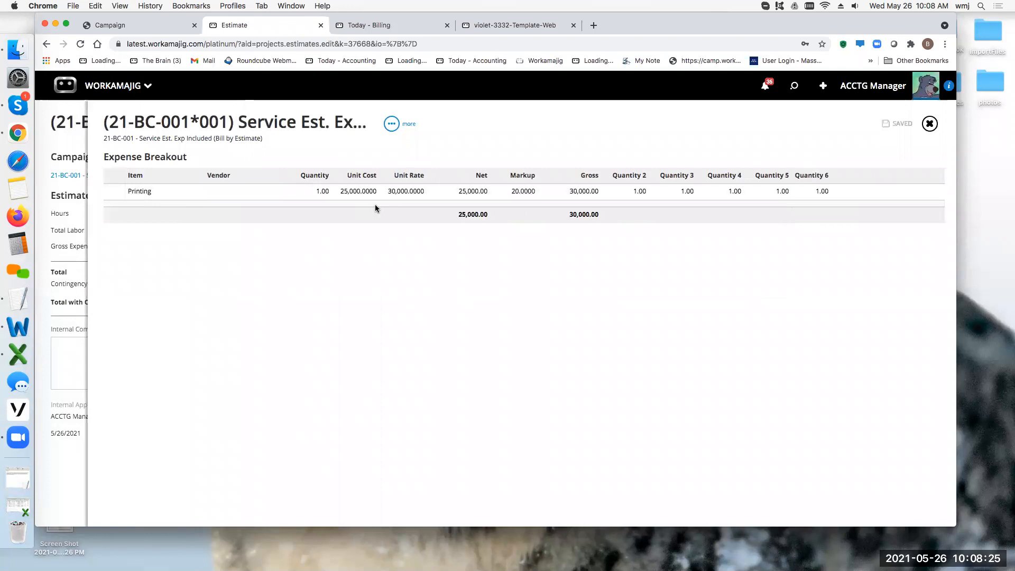
click(930, 125)
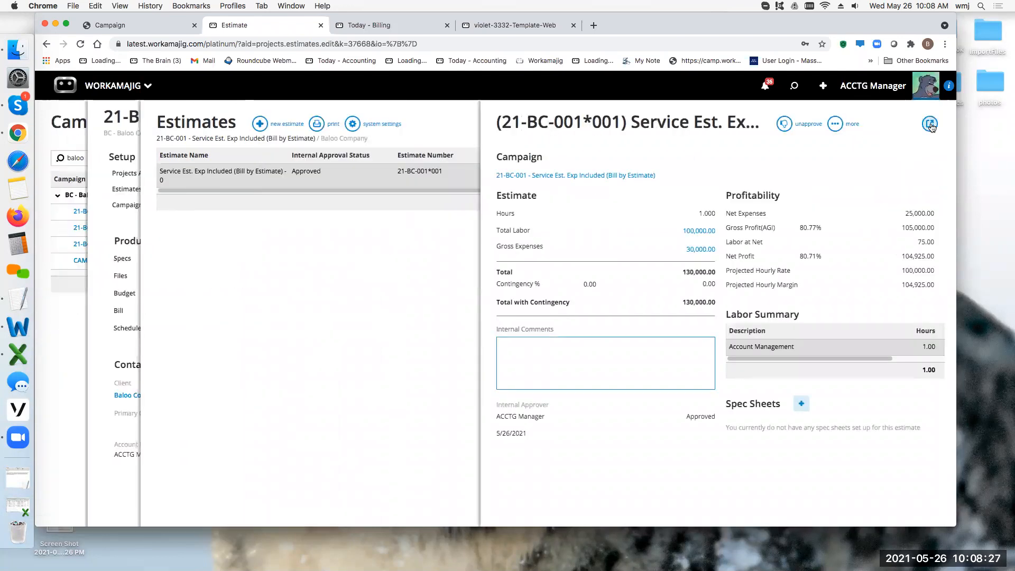
click(930, 124)
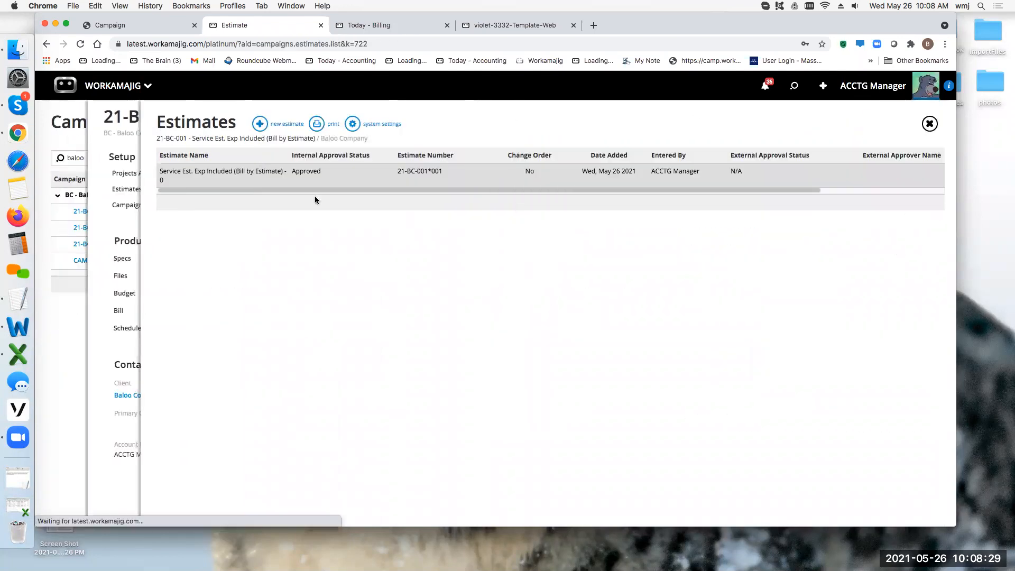
click(117, 226)
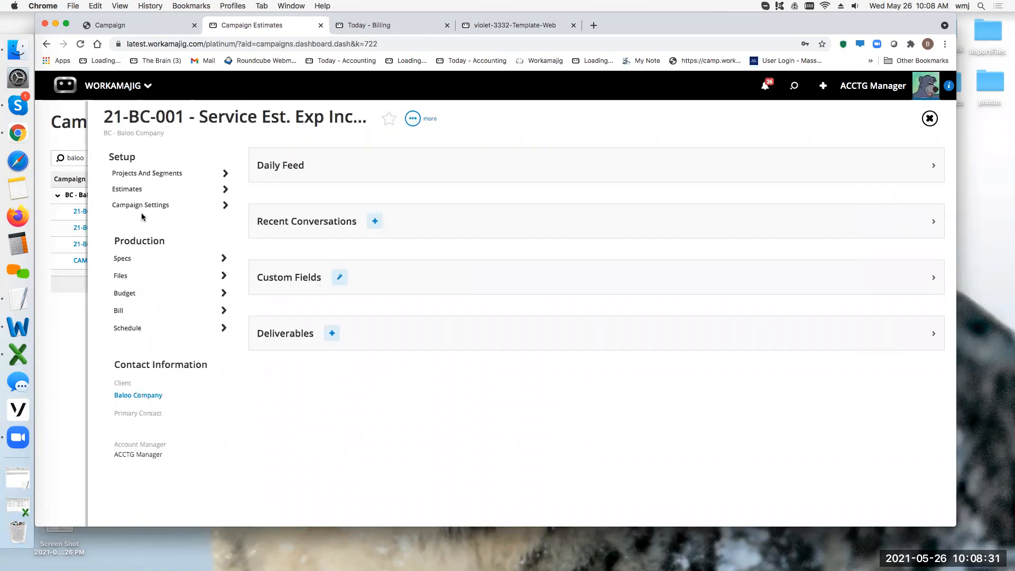
Switch campaign 21-BC-001's Bill By to Project and back to Campaign, enable Use Campaign Budget, and save the settings.
click(149, 207)
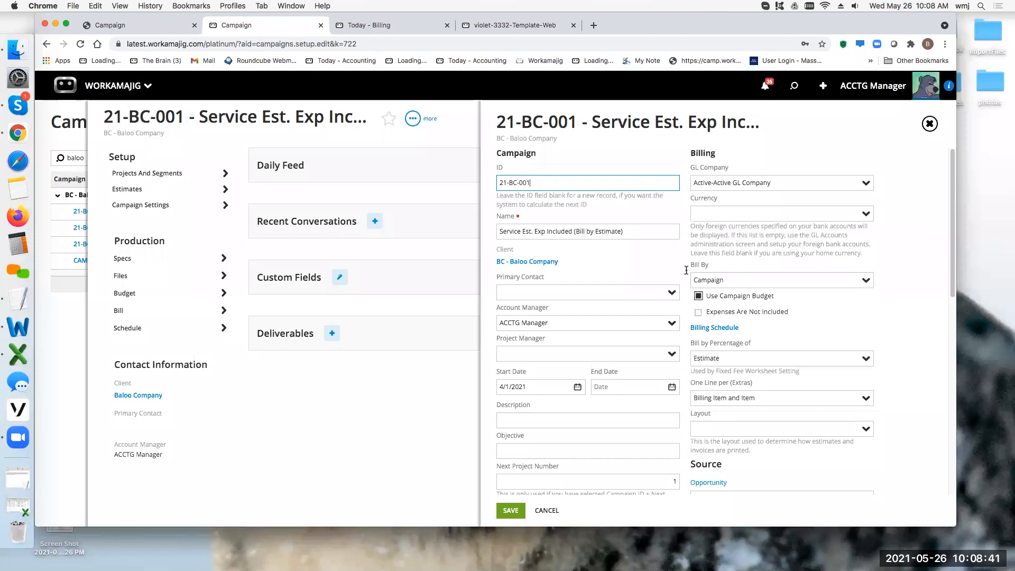
click(809, 281)
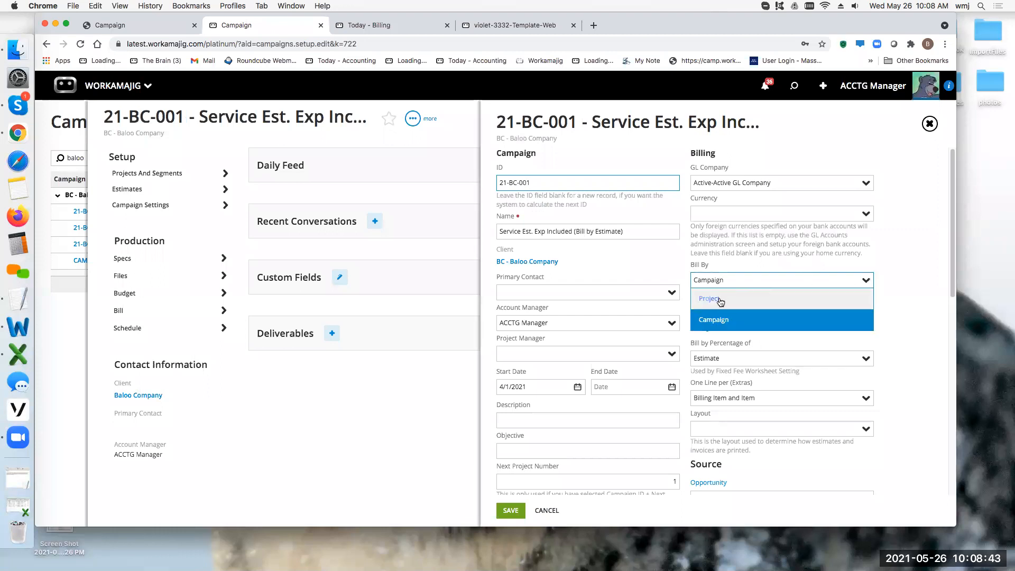
click(720, 300)
click(811, 283)
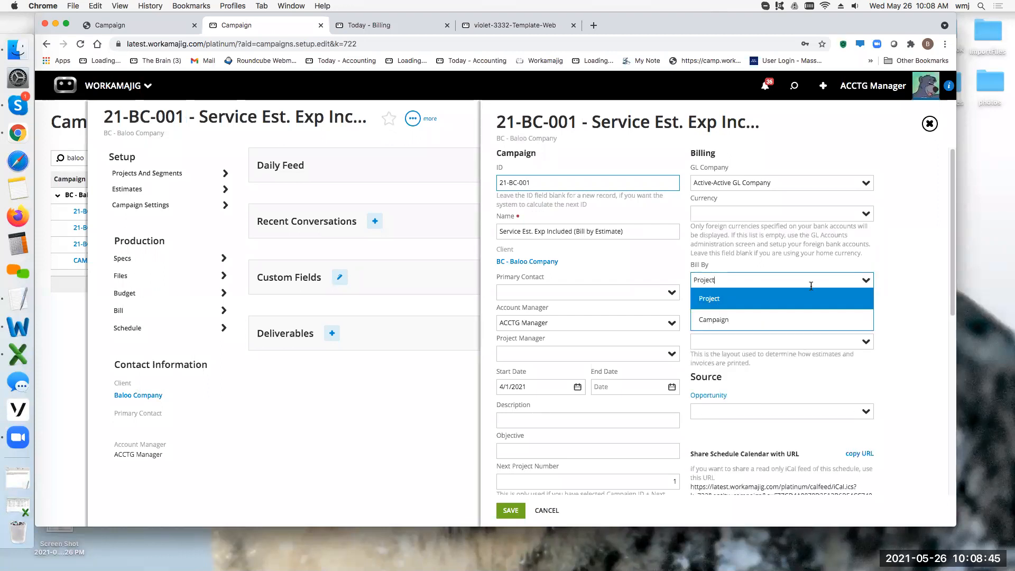
click(719, 319)
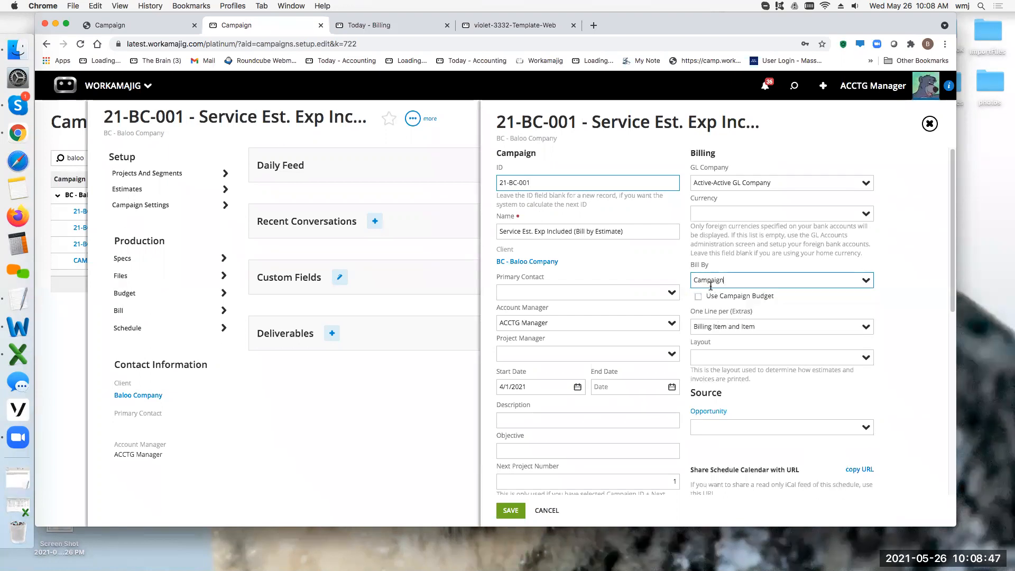
click(702, 297)
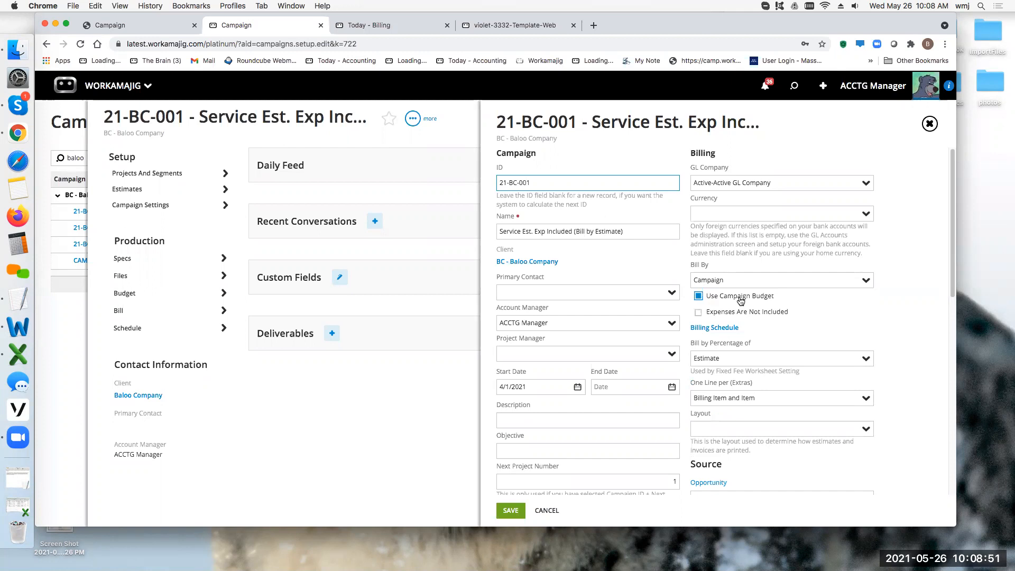
click(511, 511)
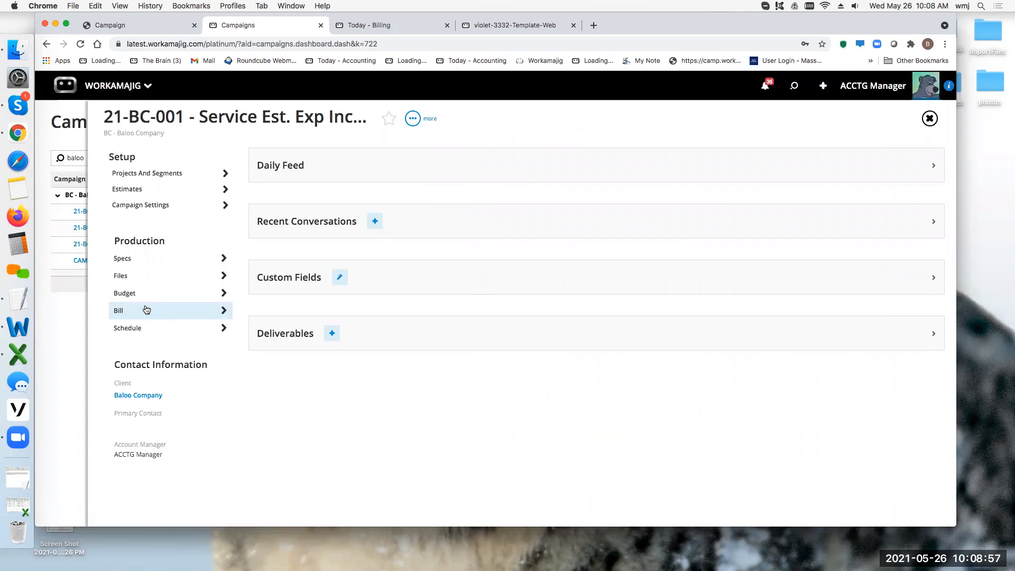
Review the saved billing settings of campaign 21-BC-001 and open its billing page.
click(154, 205)
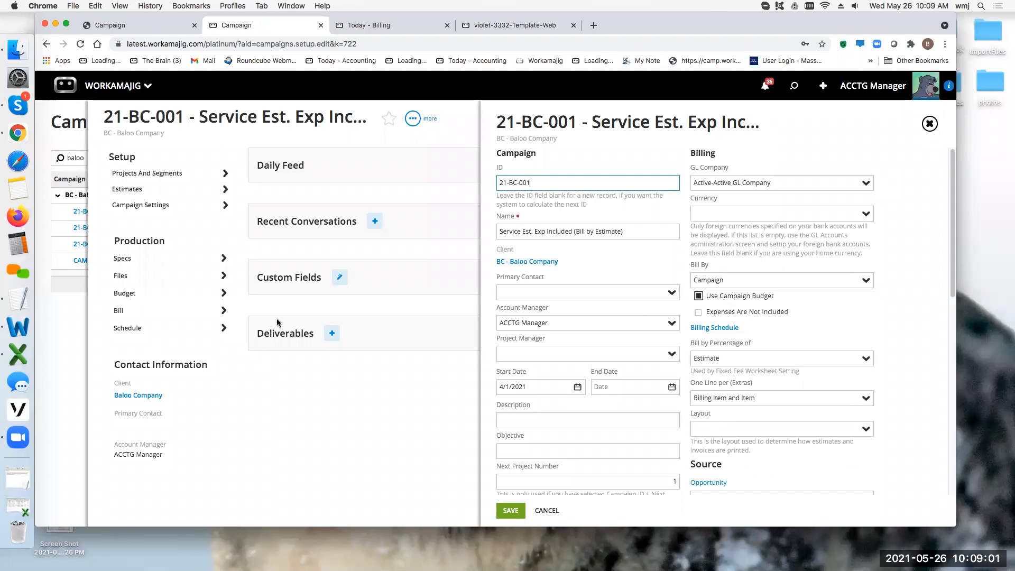
click(135, 311)
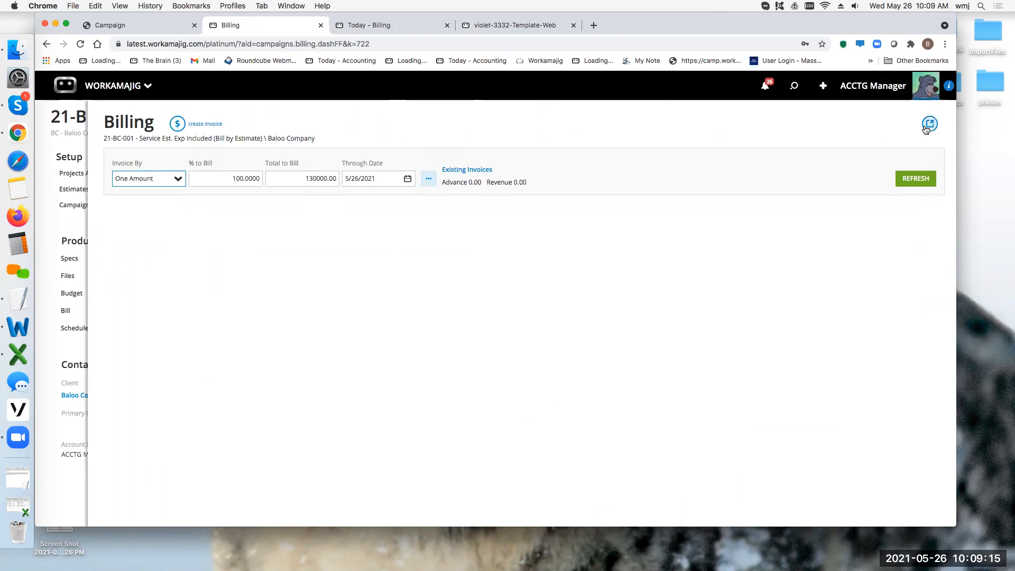
Examine the May 01, 2021 entry in campaign 21-BC-001's billing schedule, and save the campaign settings.
click(925, 130)
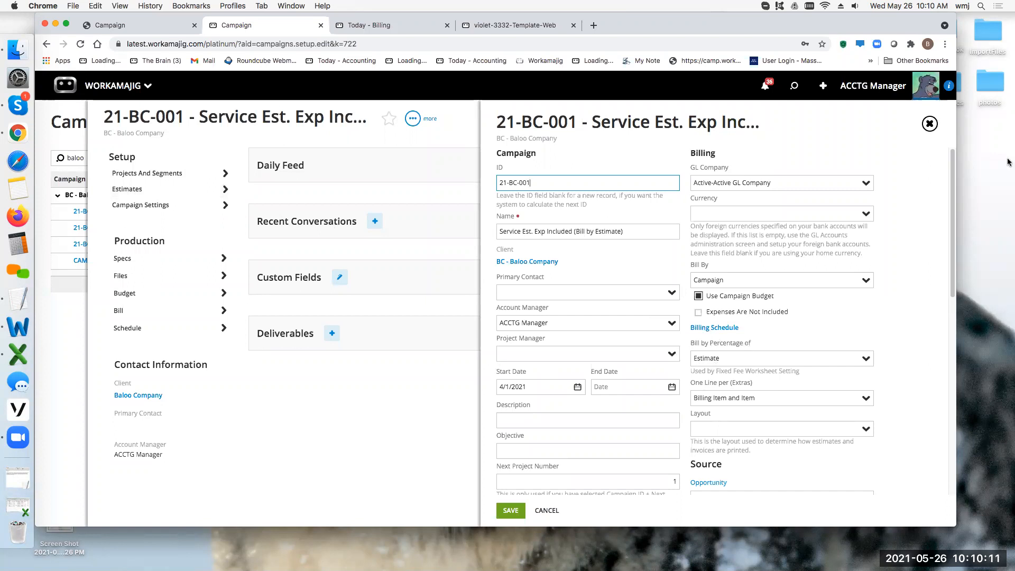
click(710, 329)
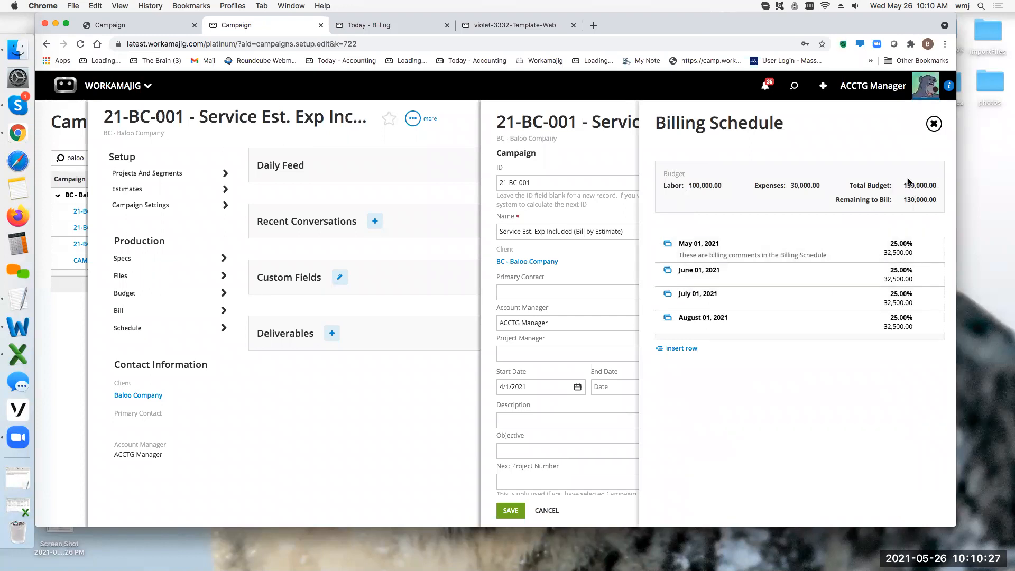
click(744, 250)
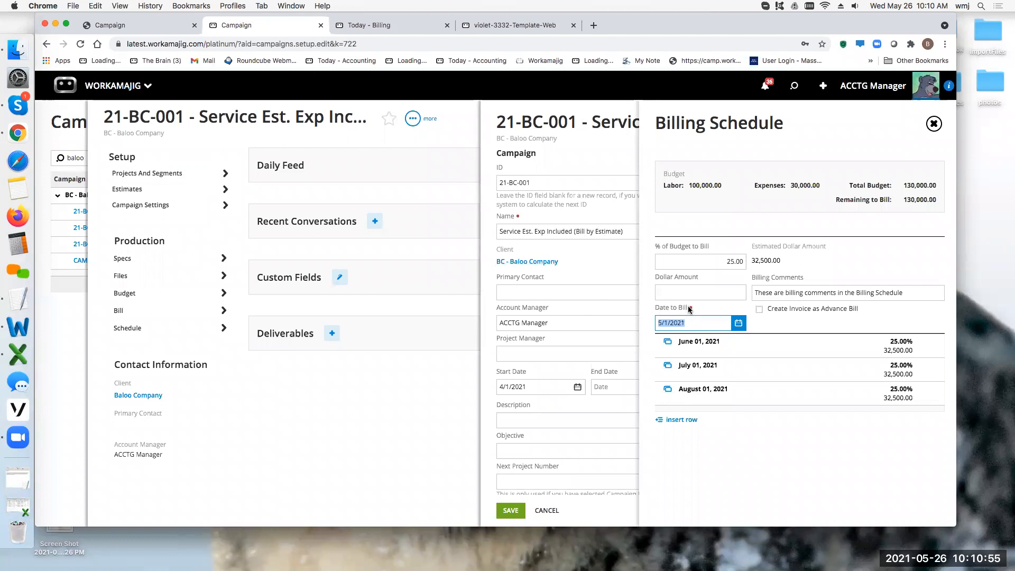
click(739, 465)
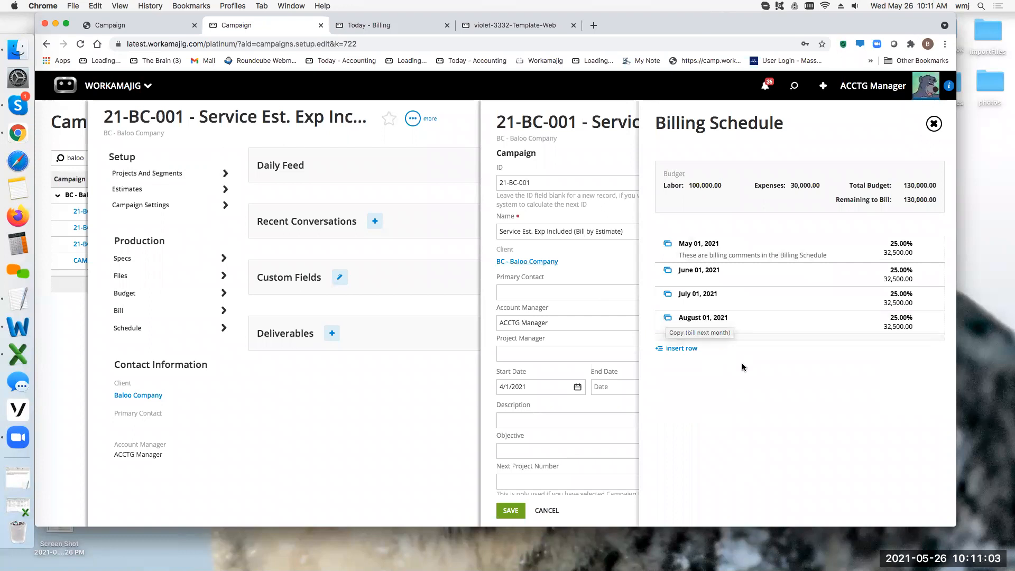
click(880, 256)
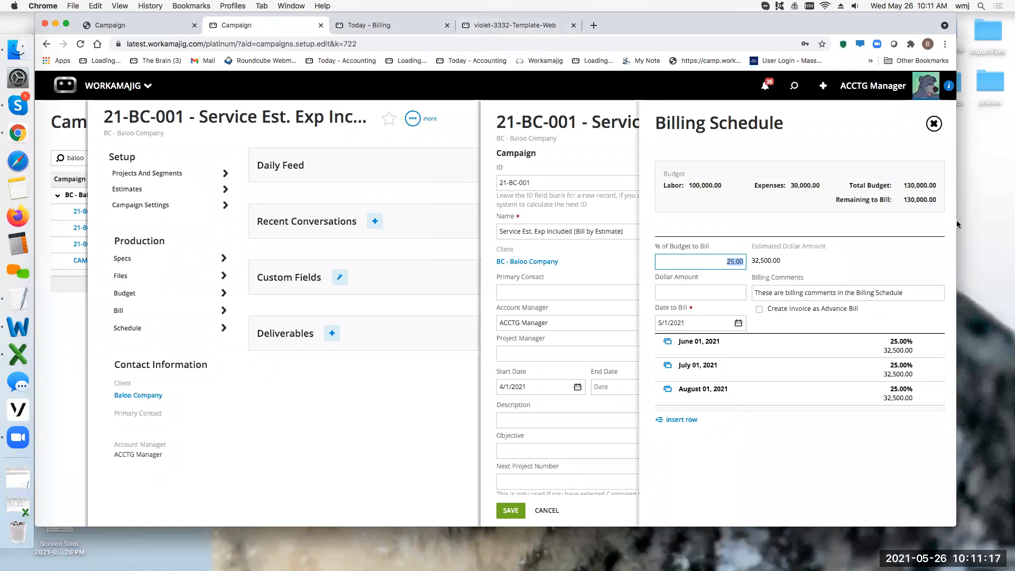
click(934, 124)
click(934, 123)
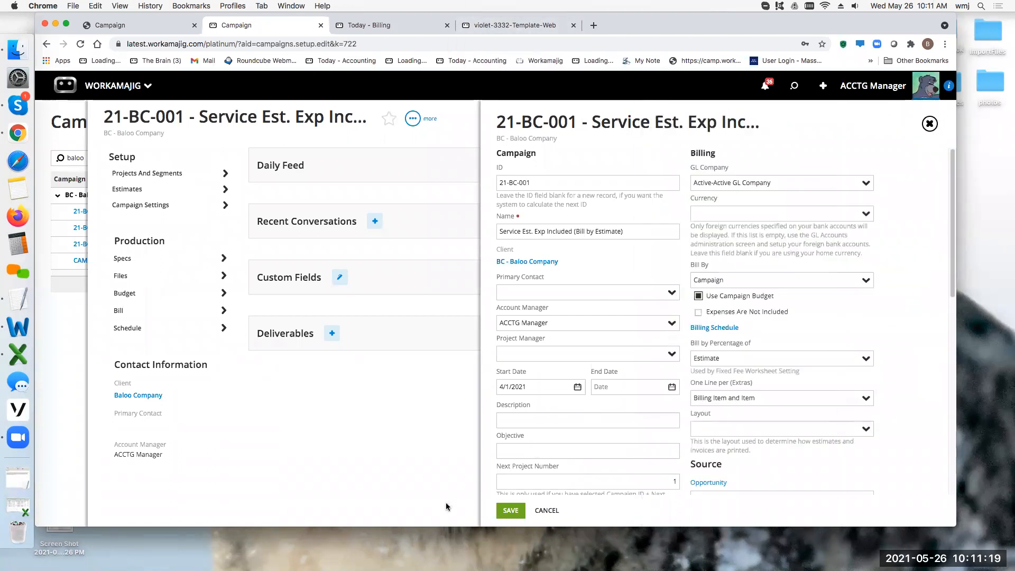
click(510, 511)
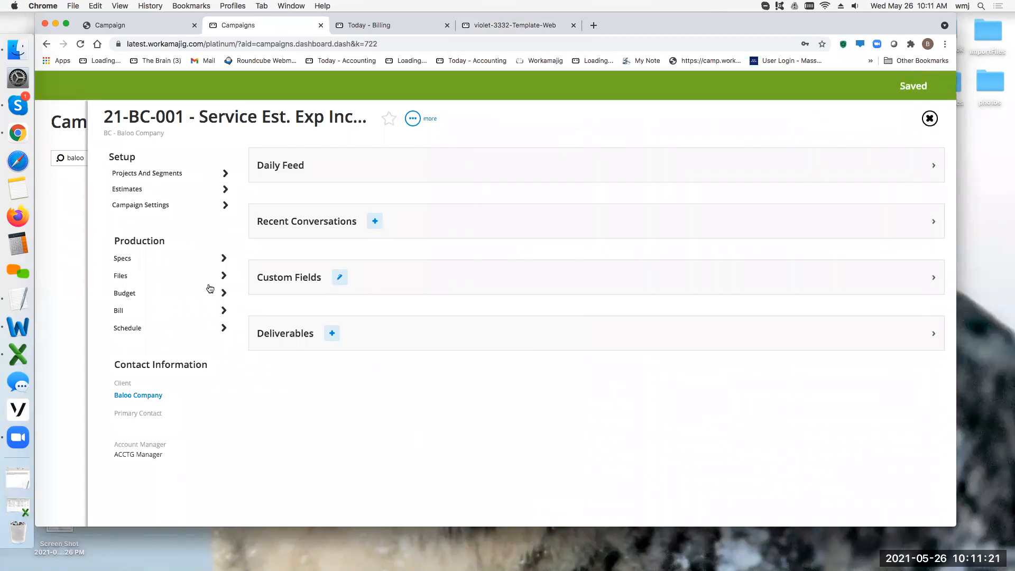
Switch to campaign 21-BC-002, examine the estimates of its Project A, and return to the campaign dashboard.
click(68, 290)
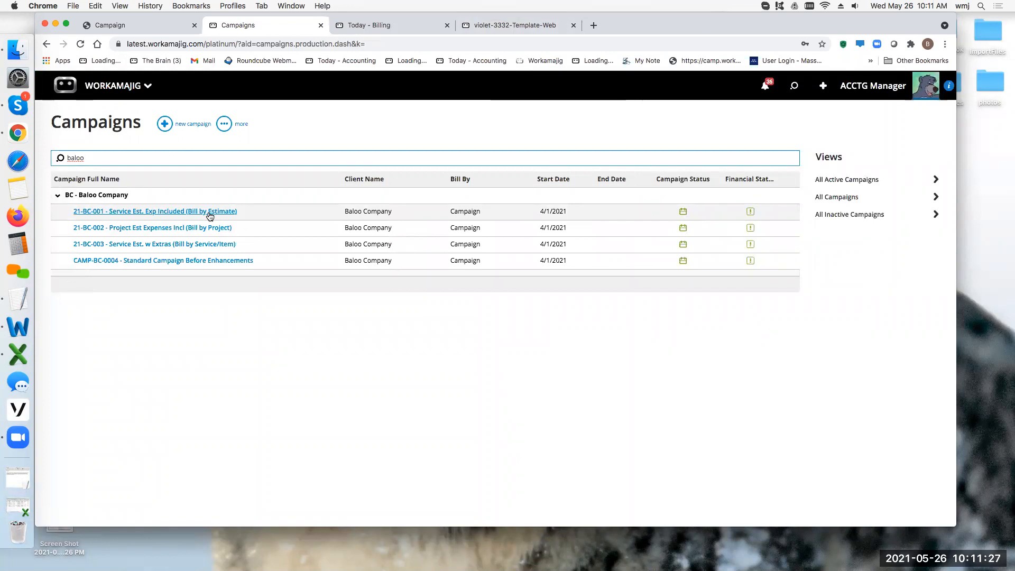
click(196, 228)
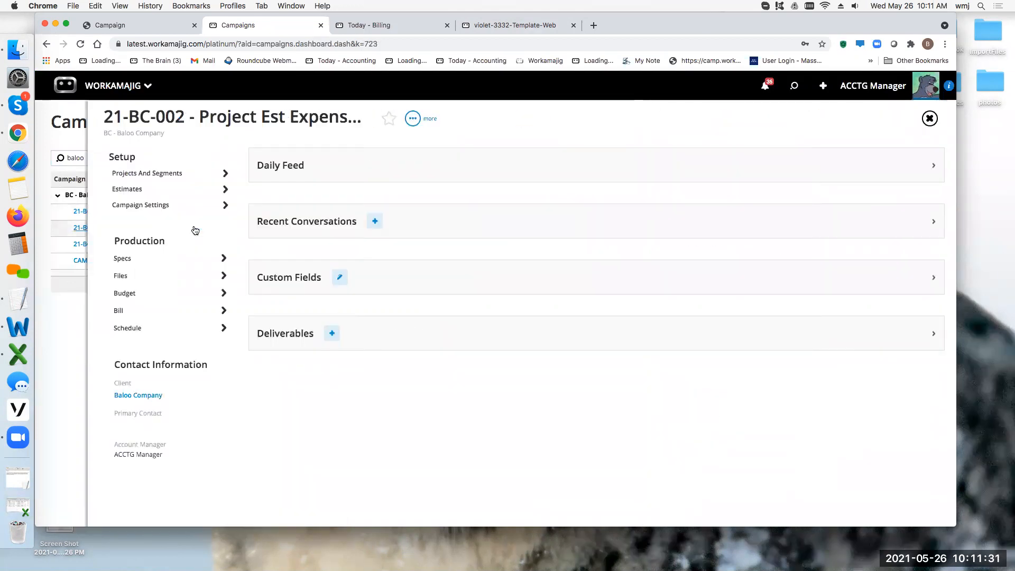
click(179, 176)
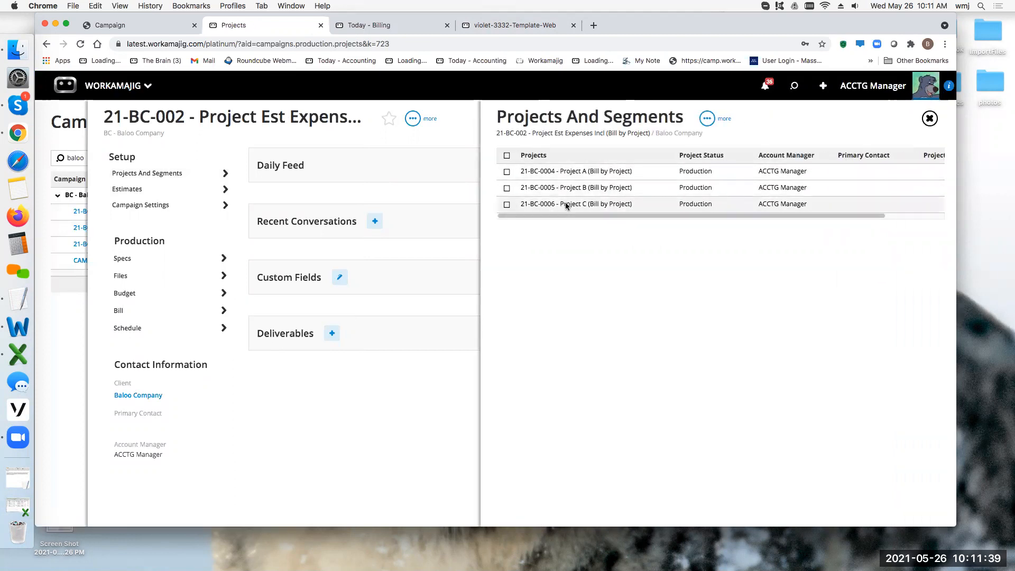
click(565, 171)
click(535, 189)
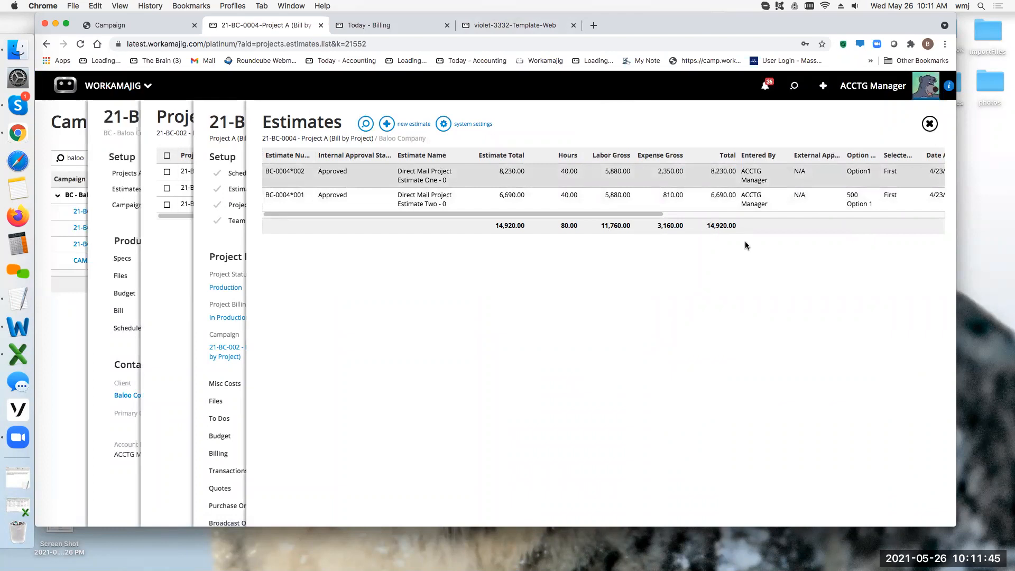
click(928, 125)
click(928, 124)
click(929, 118)
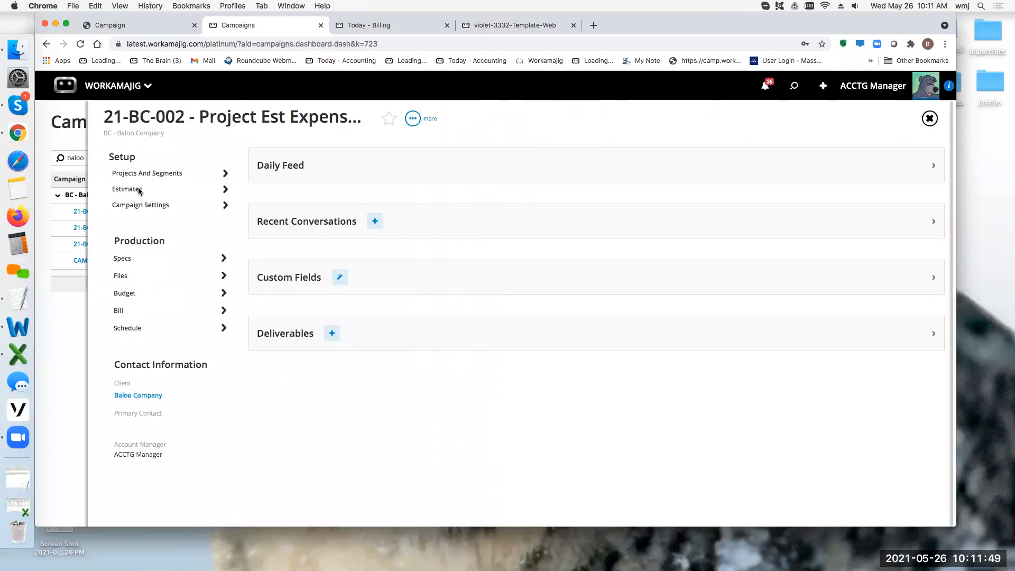
Examine the per-project breakdown of campaign 21-BC-002's approved estimate 21-BC-002*002, and return to the campaign dashboard.
click(140, 190)
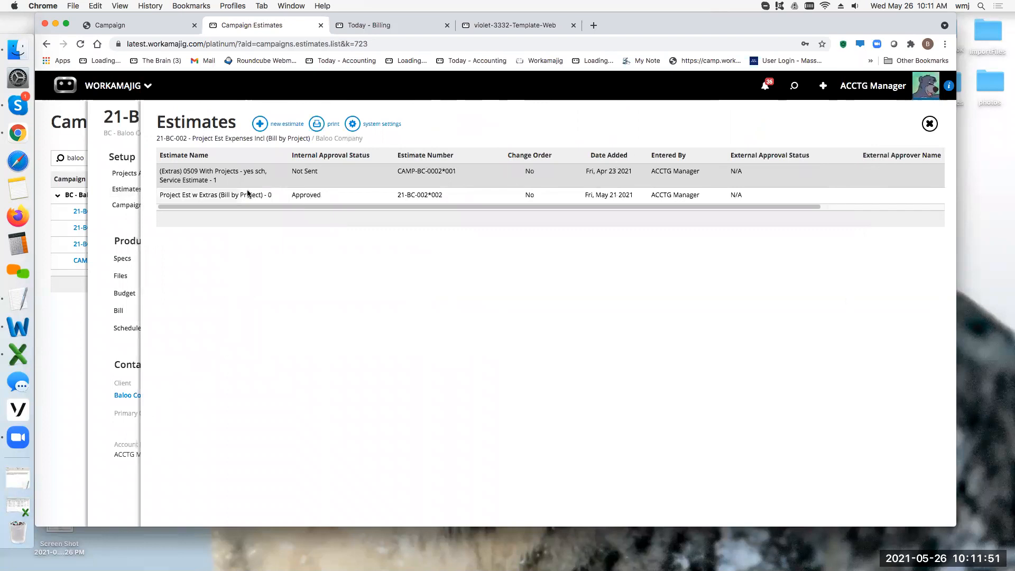
click(296, 196)
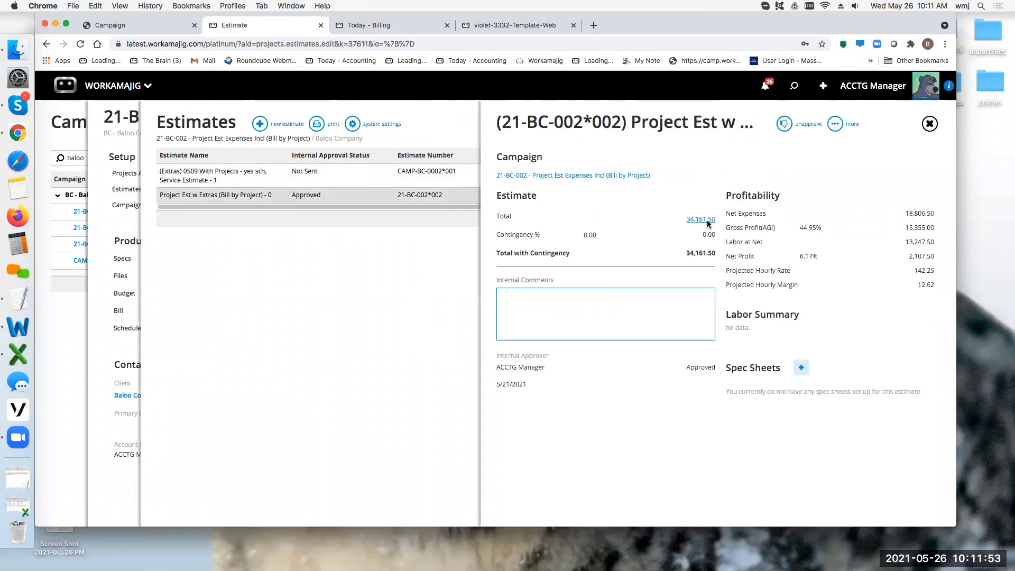
click(707, 219)
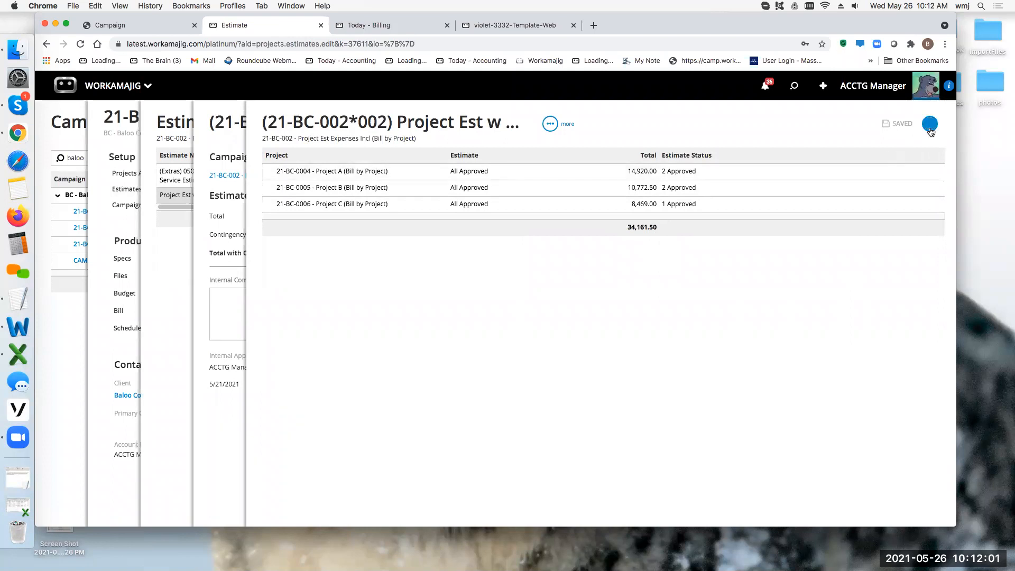
click(930, 128)
click(929, 128)
click(126, 223)
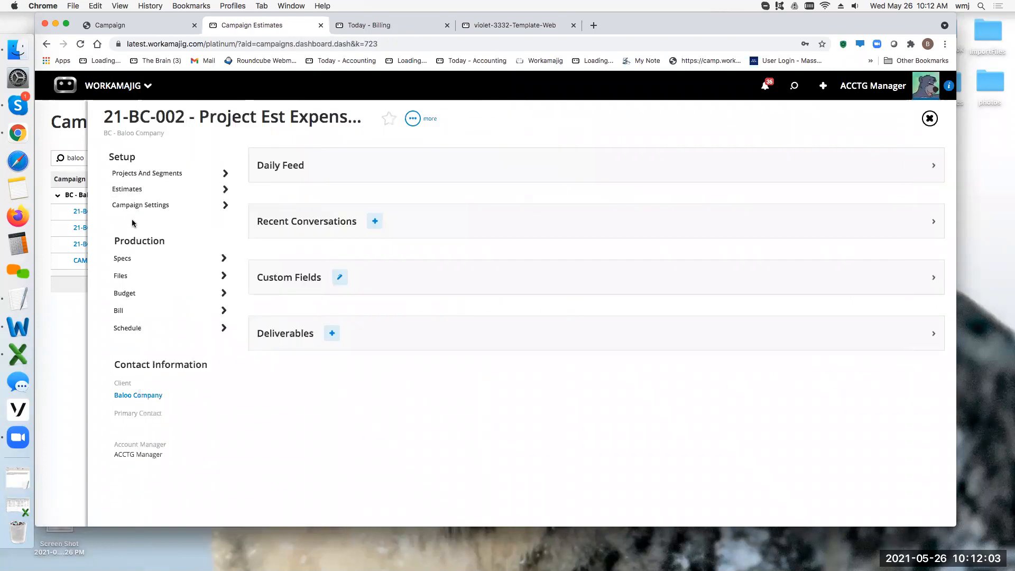
Review the billing settings and billing schedule of campaign 21-BC-002, and return to the campaigns list.
click(137, 205)
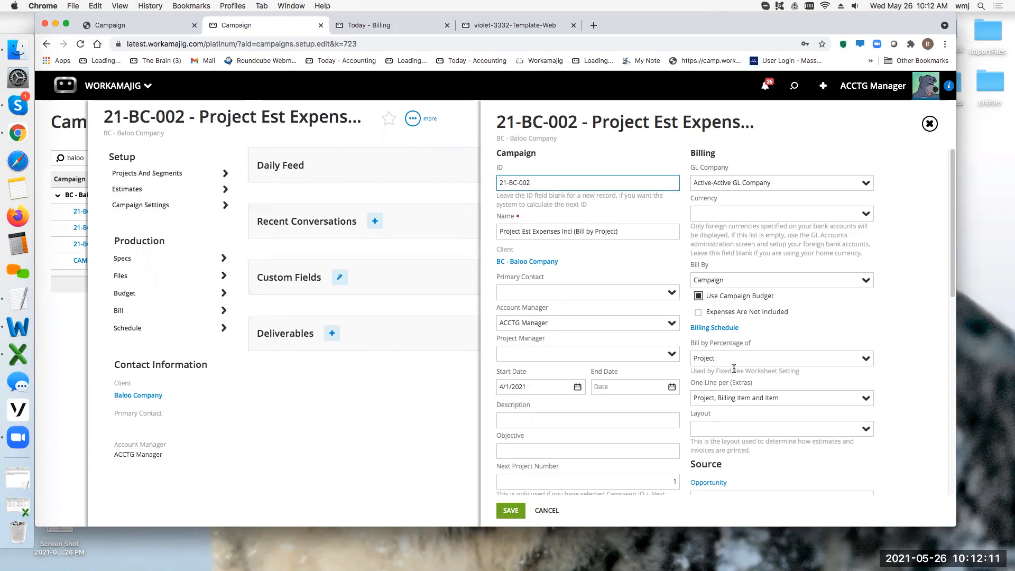
click(725, 329)
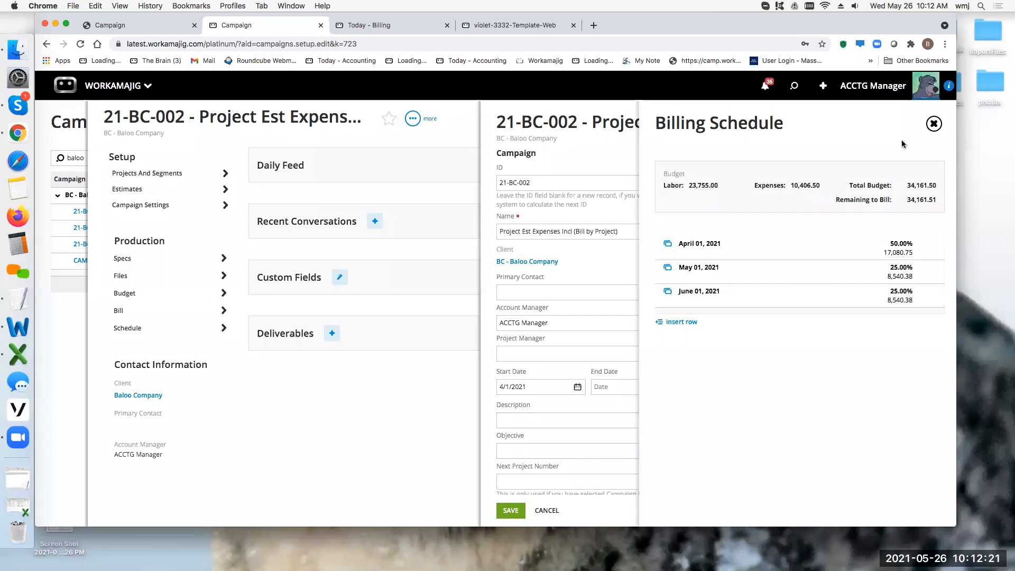
click(935, 124)
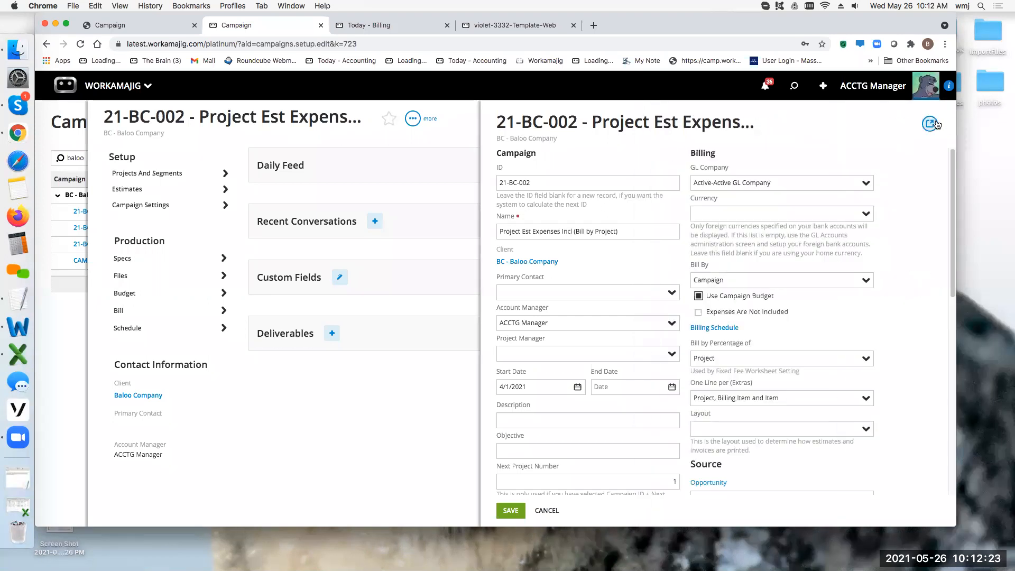
click(932, 123)
click(60, 324)
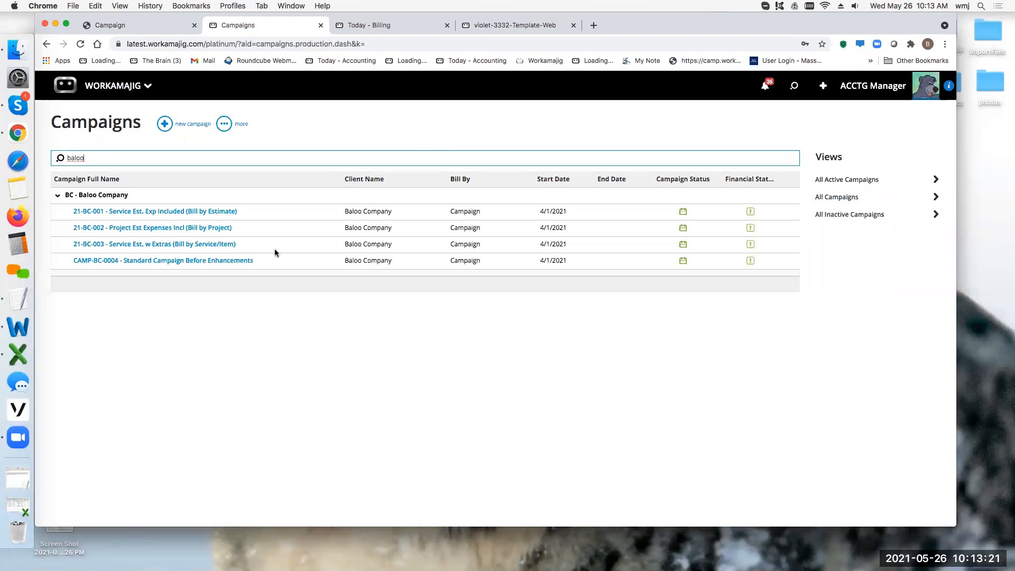
Examine the labor and expense breakouts of the approved estimate in campaign 21-BC-003.
click(158, 243)
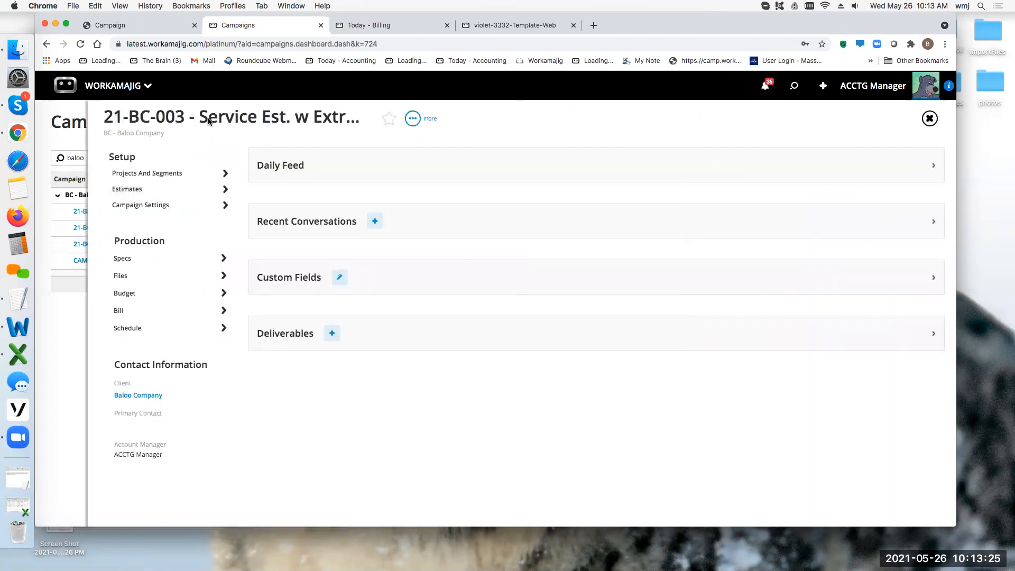
click(143, 194)
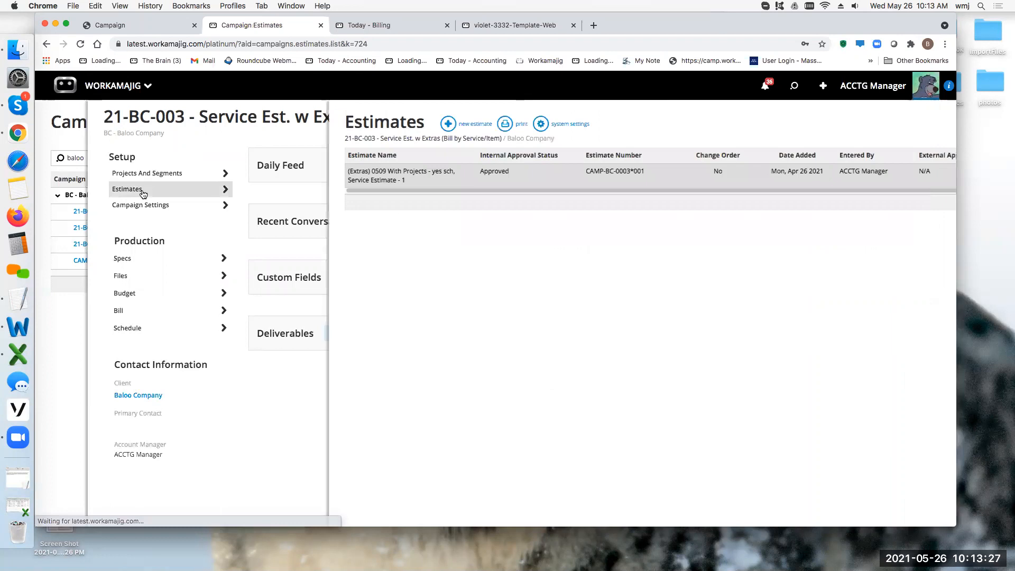
click(247, 172)
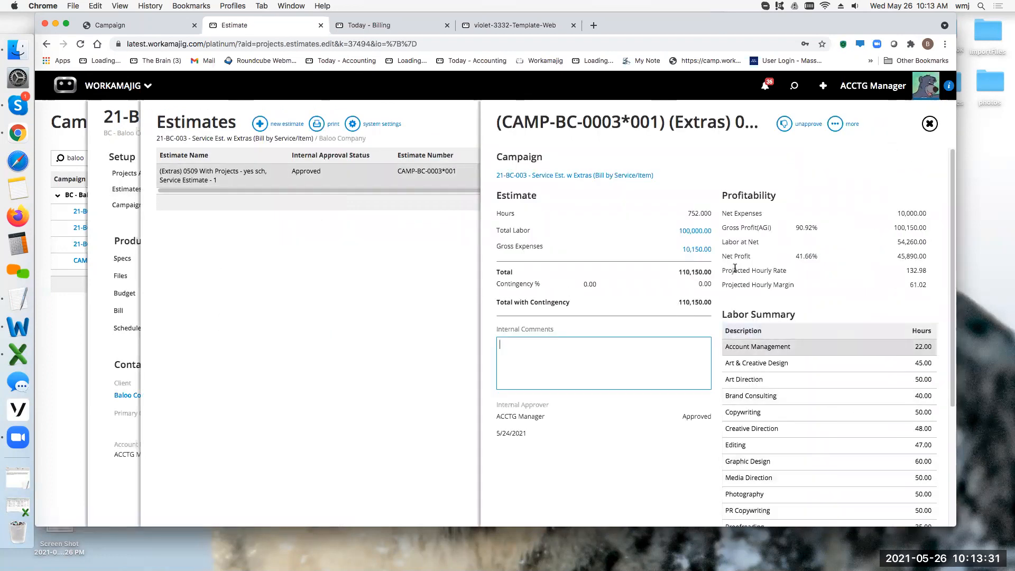
click(693, 230)
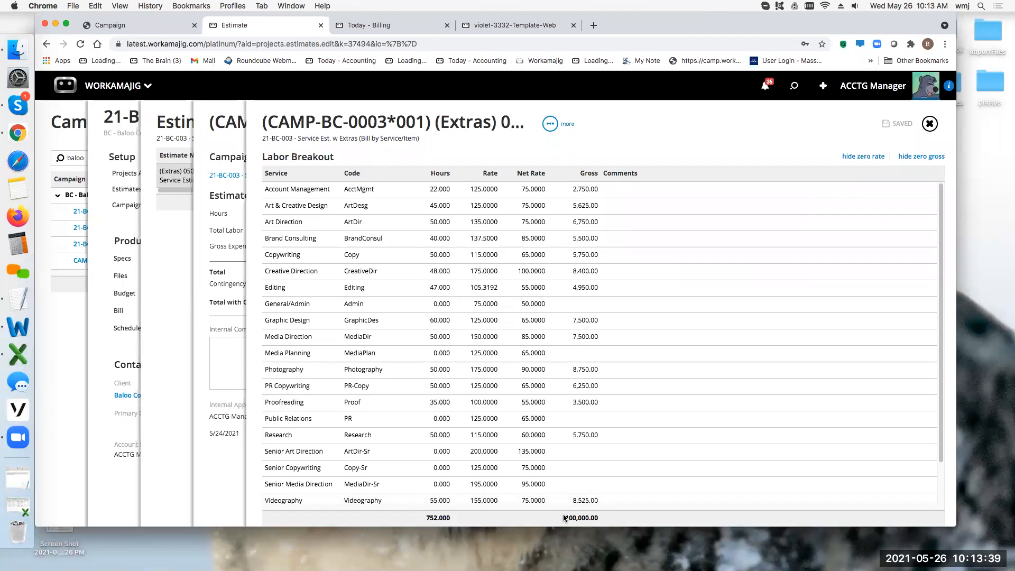
click(929, 124)
click(696, 250)
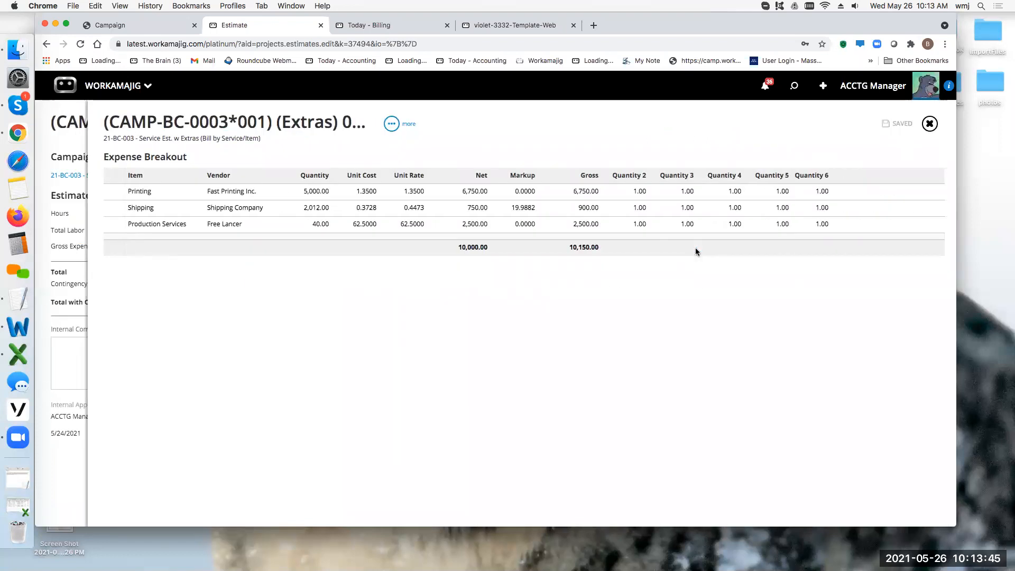
click(929, 124)
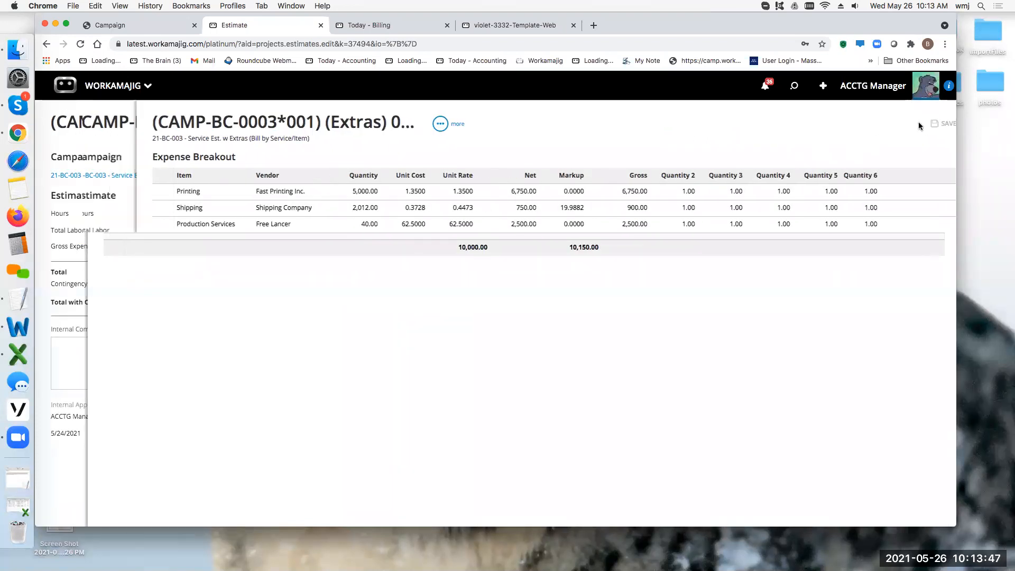
Examine the Bill by Percentage of options in campaign 21-BC-003's settings.
click(130, 205)
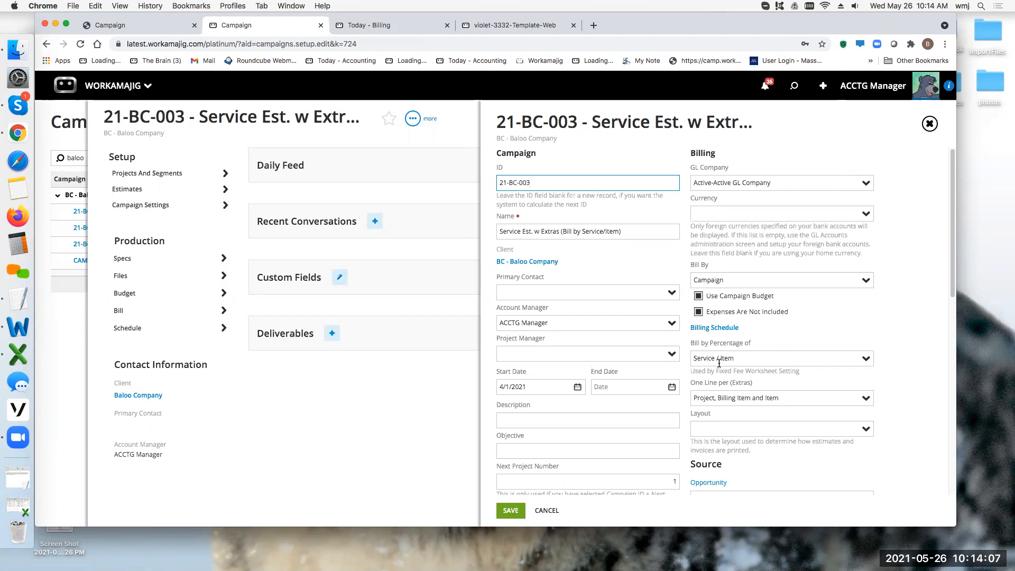
click(867, 358)
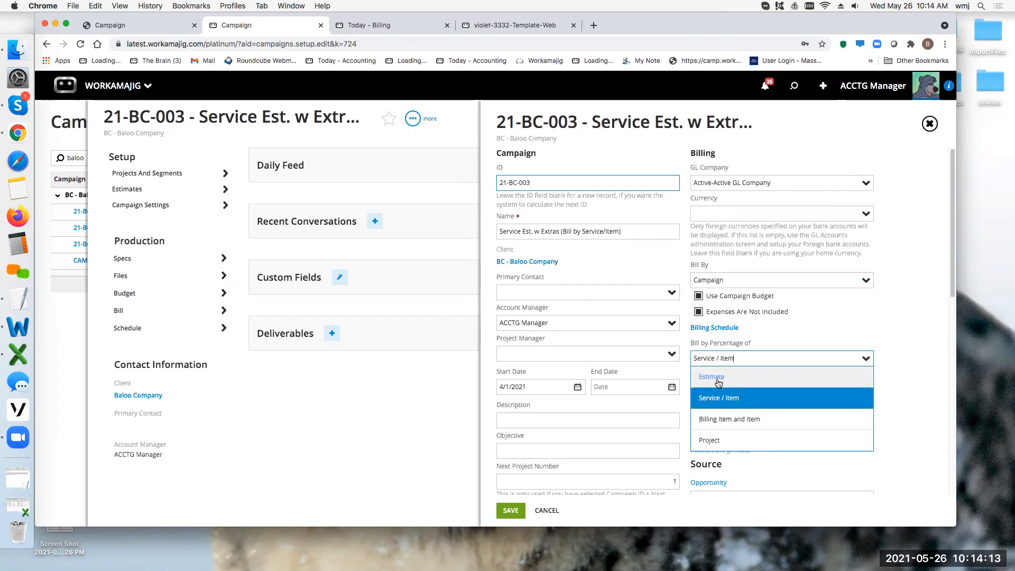
click(873, 325)
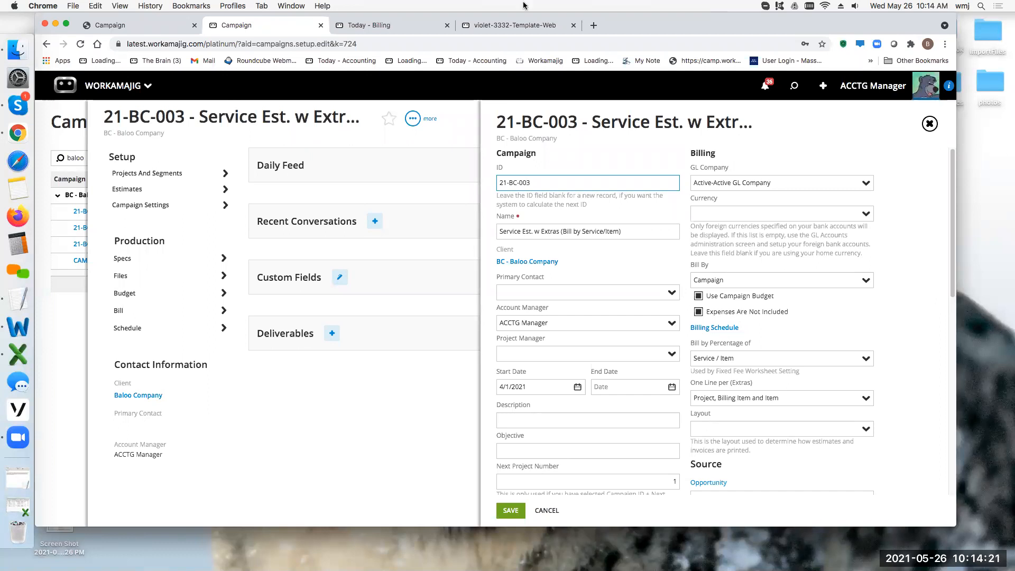
Switch to project violet-3332 and examine the billing options and billing schedule in its project settings.
click(510, 26)
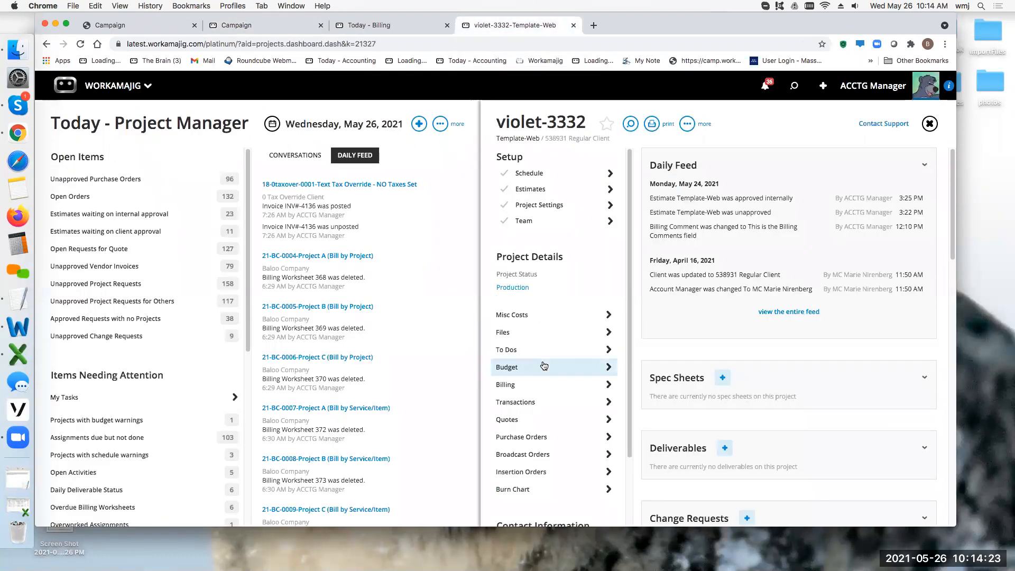
click(530, 206)
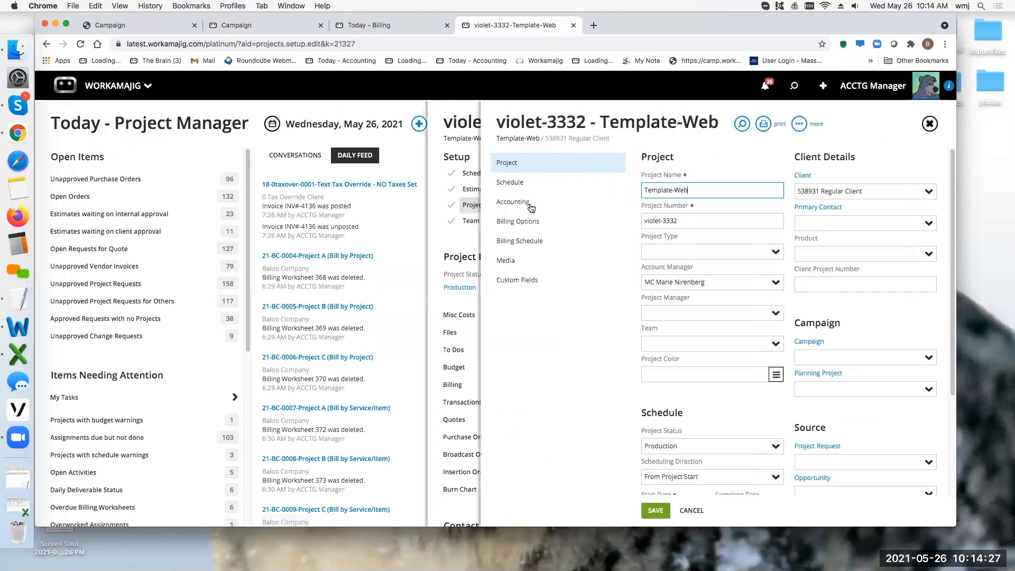
click(525, 221)
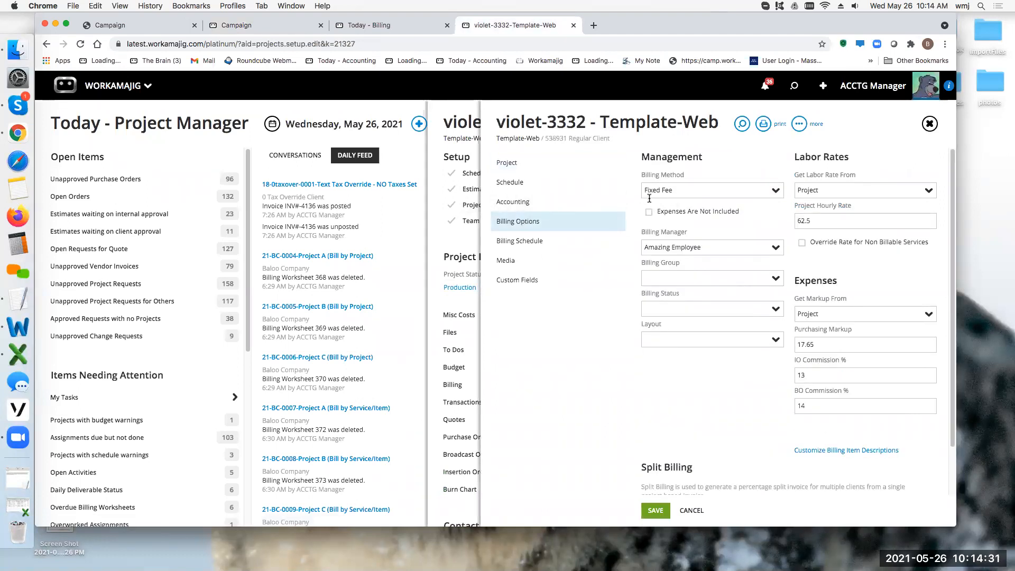
click(543, 242)
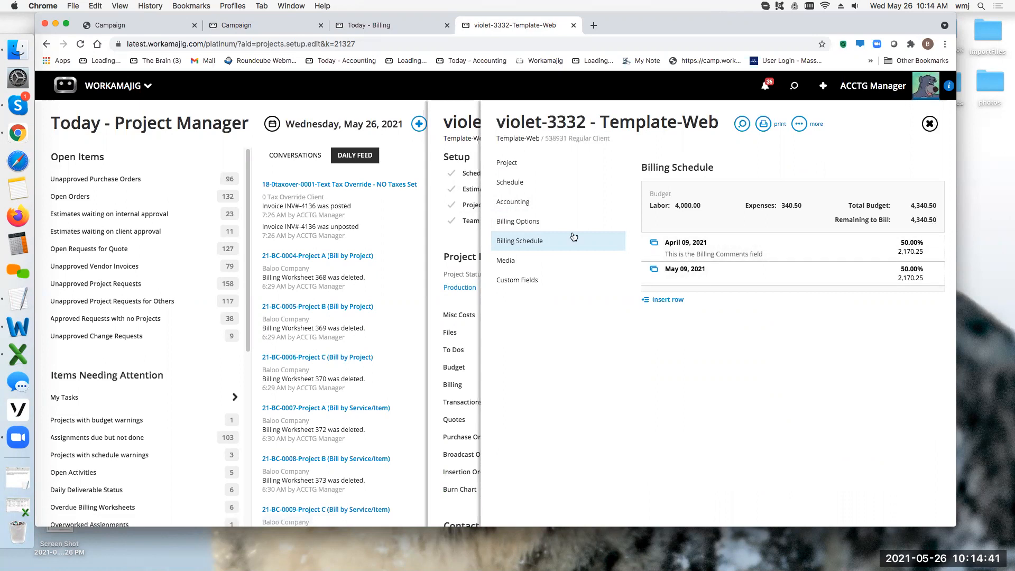
Enable Expenses Are Not Included in the billing options of project violet-3332, and save the project settings.
click(532, 222)
click(649, 212)
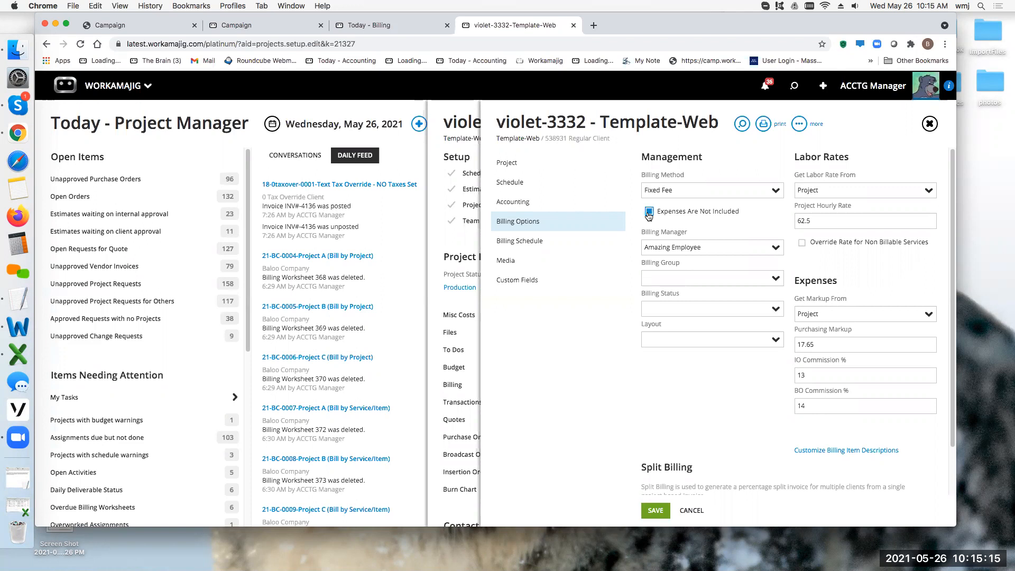
click(655, 512)
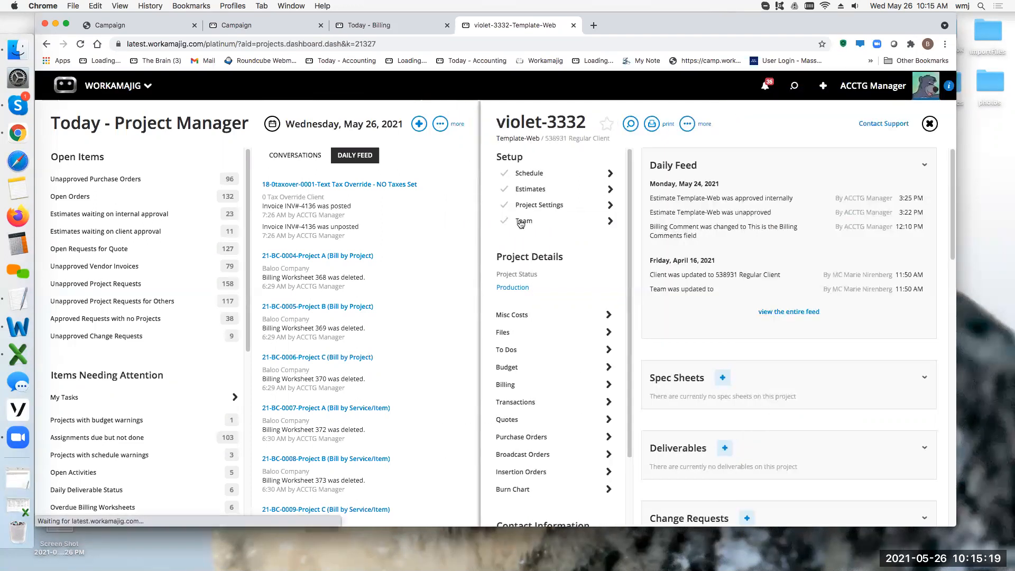
Examine the budget and scheduled billing amounts in project violet-3332's billing schedule.
click(543, 205)
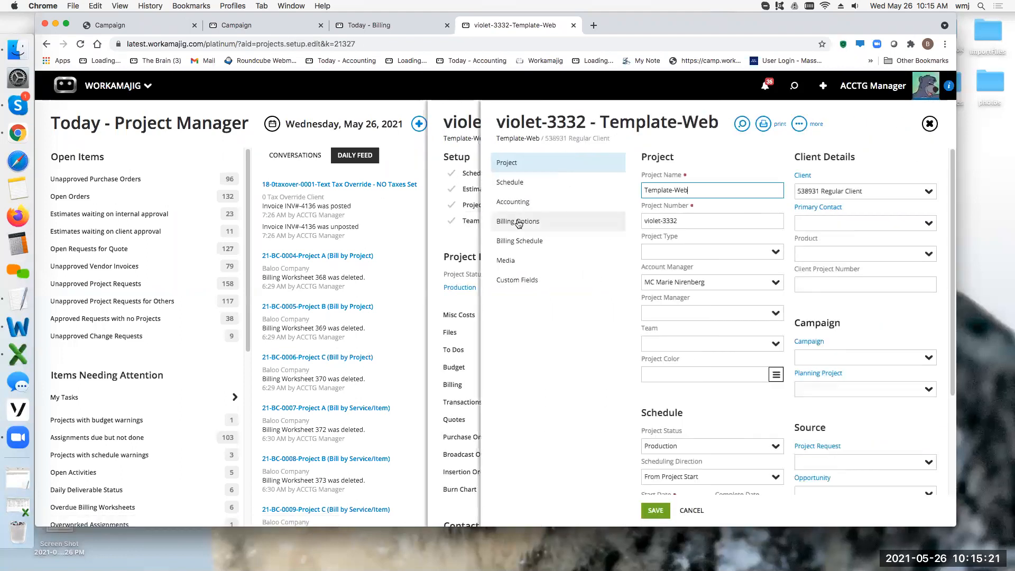
click(515, 242)
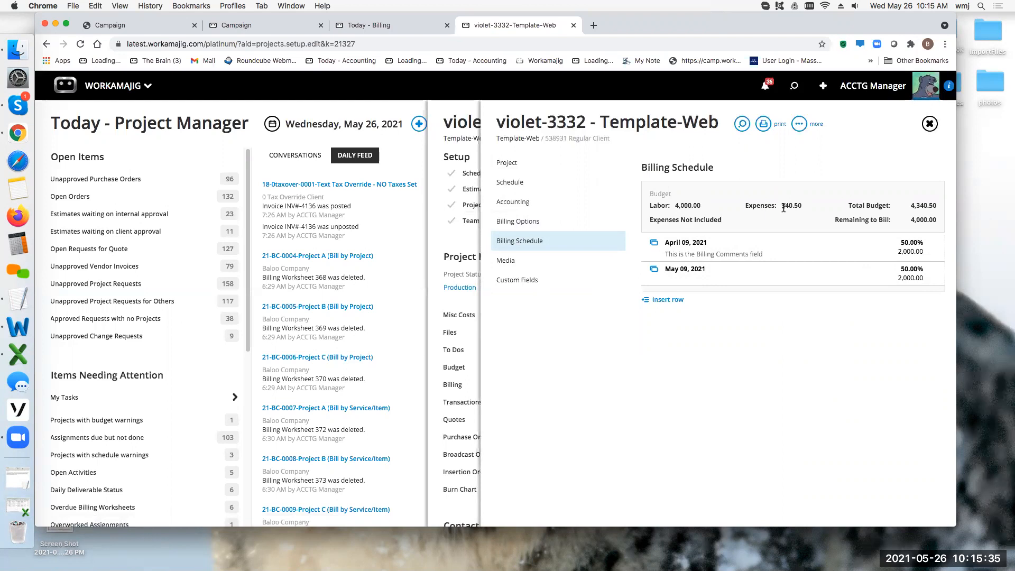
mouse_move(906, 250)
mouse_move(904, 272)
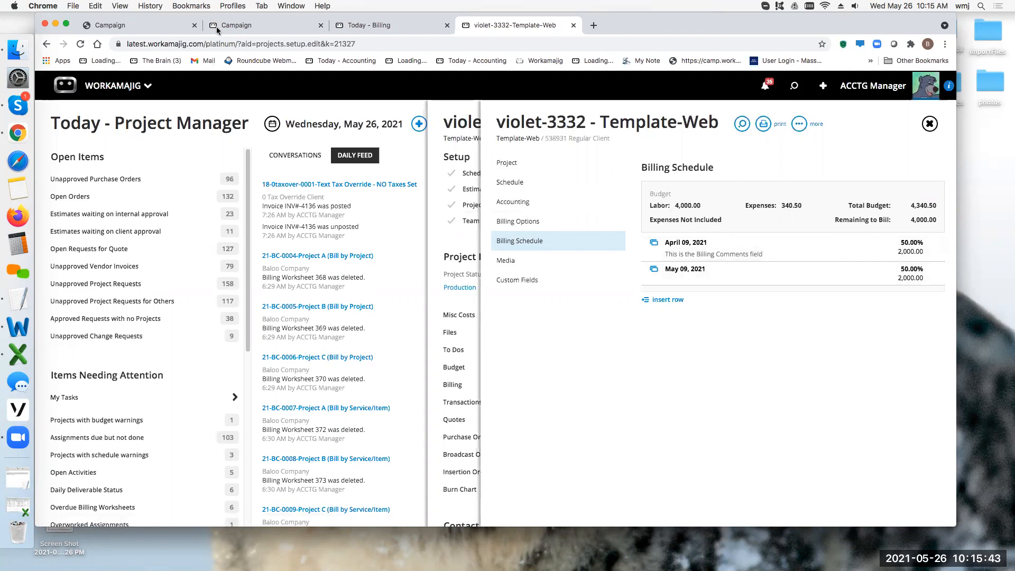
Switch back to campaign 21-BC-003, examine the labor and expense totals of its approved estimate, and return to the campaign dashboard.
click(284, 27)
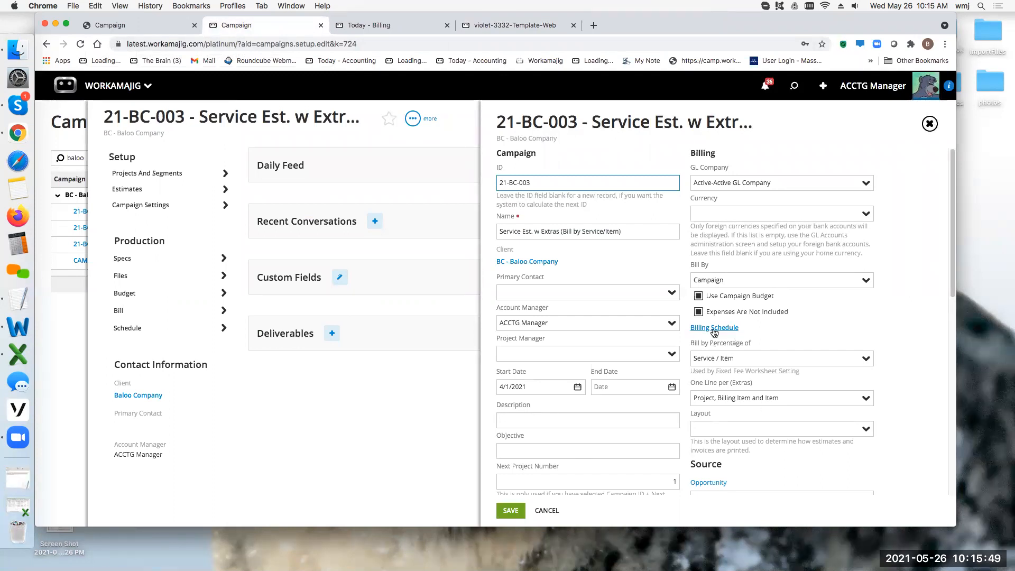
click(146, 189)
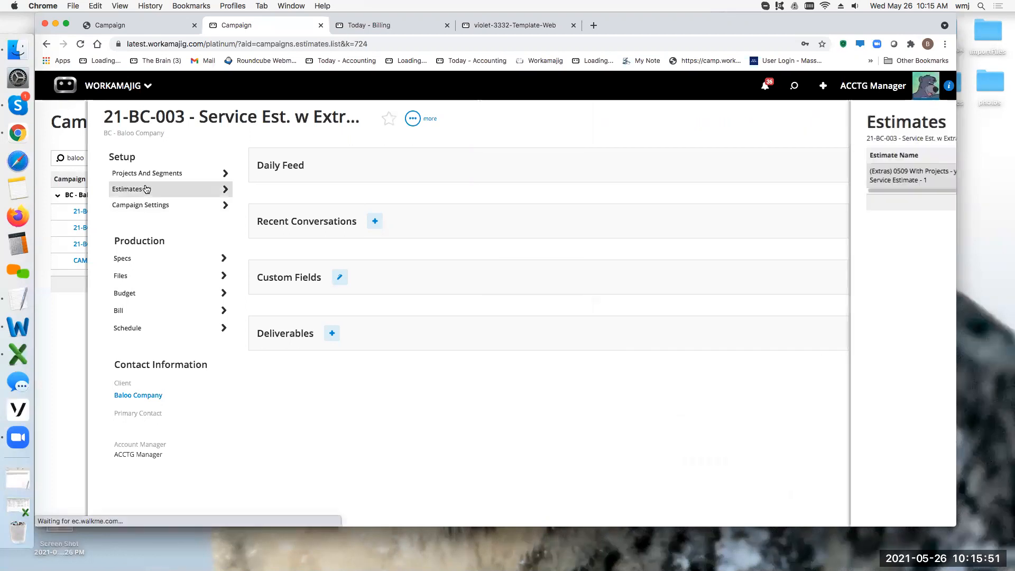
click(540, 172)
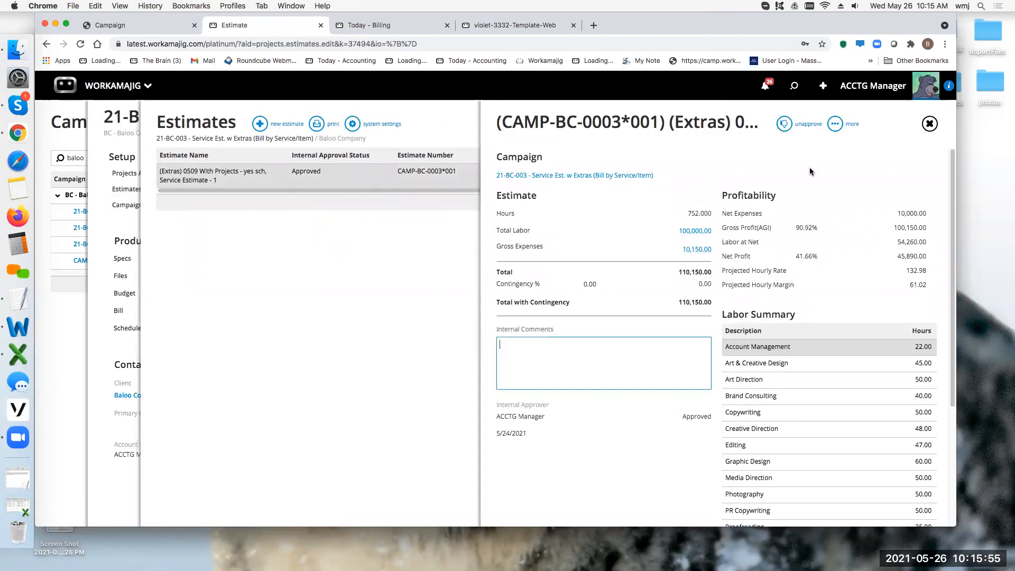
click(926, 125)
click(925, 126)
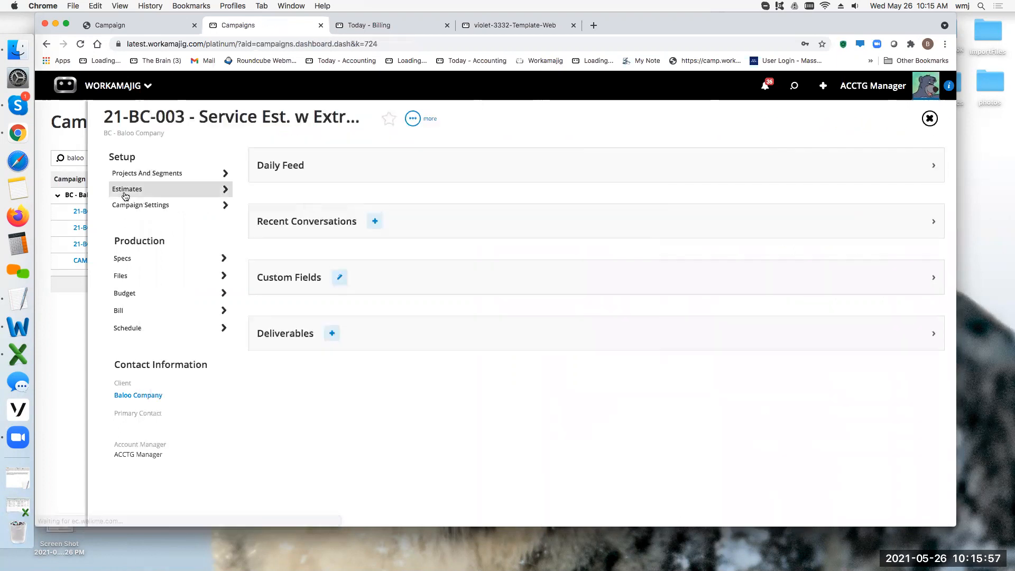
Examine the labor budget and scheduled dates in the billing schedule of campaign 21-BC-003's settings.
click(133, 207)
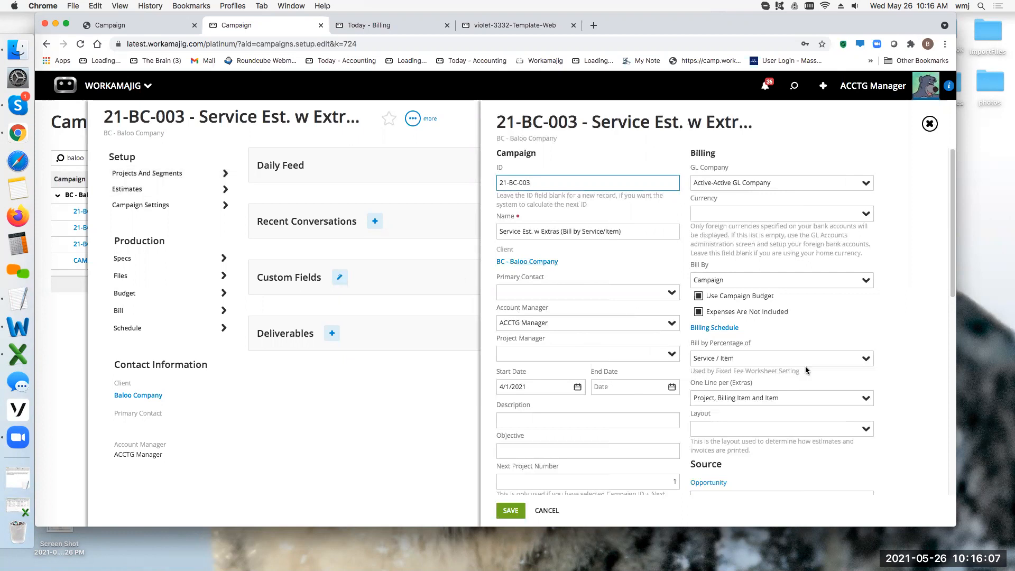
click(720, 328)
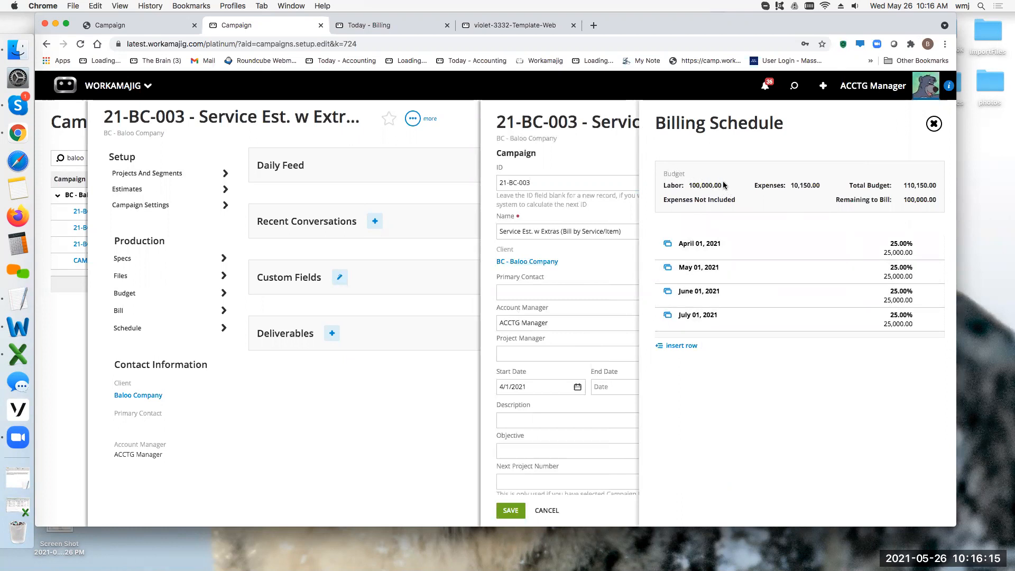
click(934, 124)
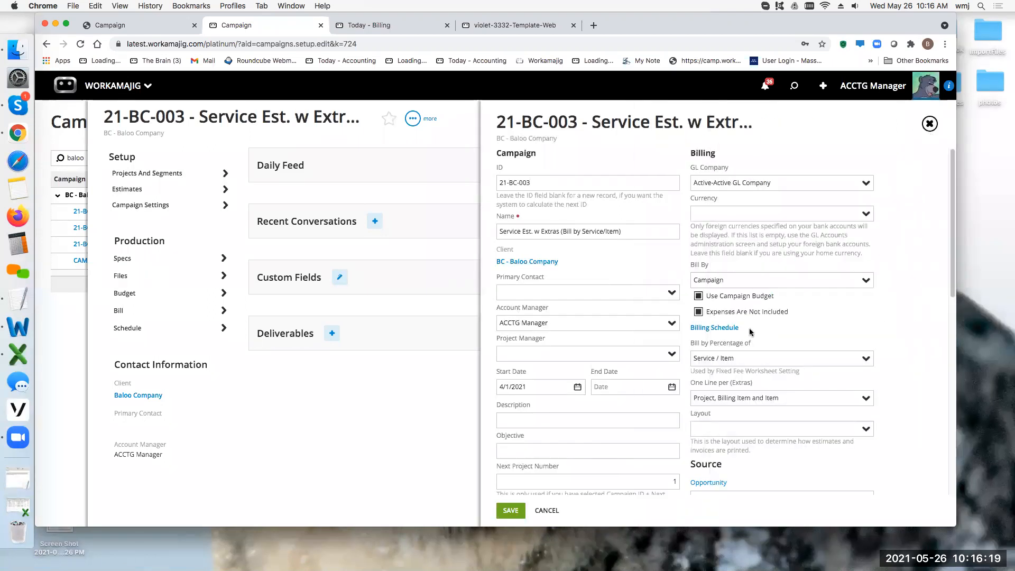
Set campaign 21-BC-003's billing to invoice by % of Service/Item with all Professional Services selected, and review the extras.
click(146, 316)
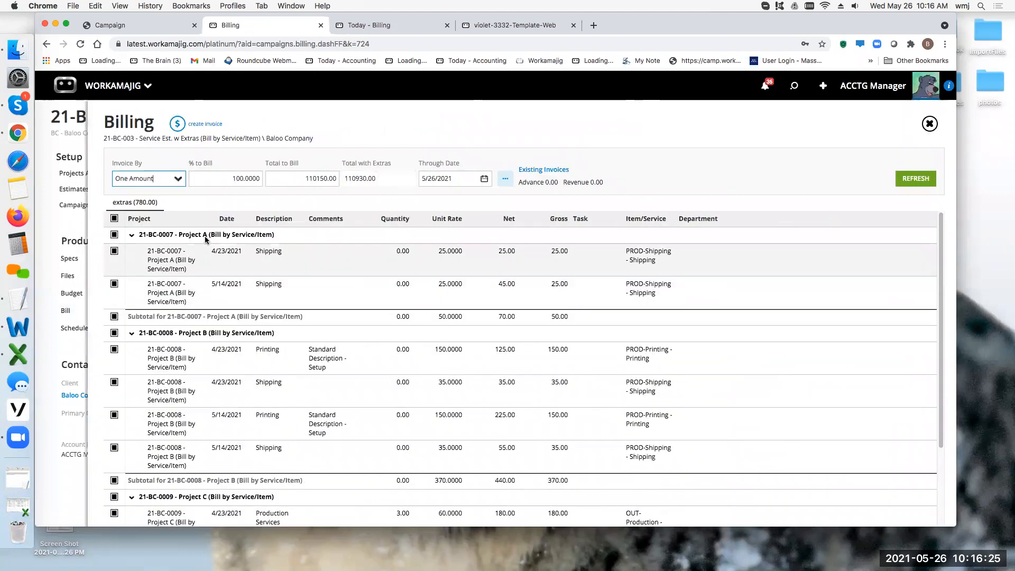
click(176, 179)
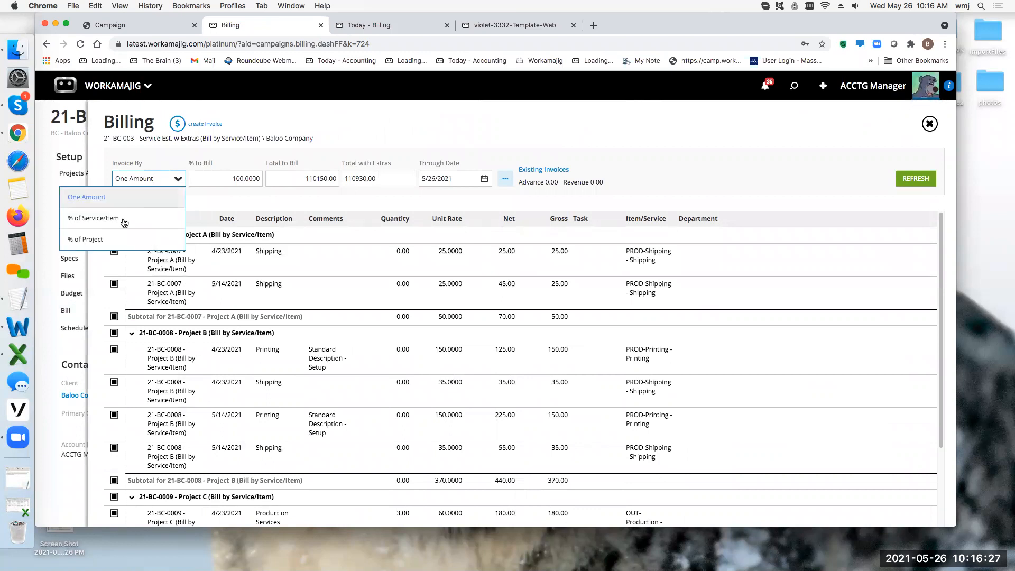
click(125, 220)
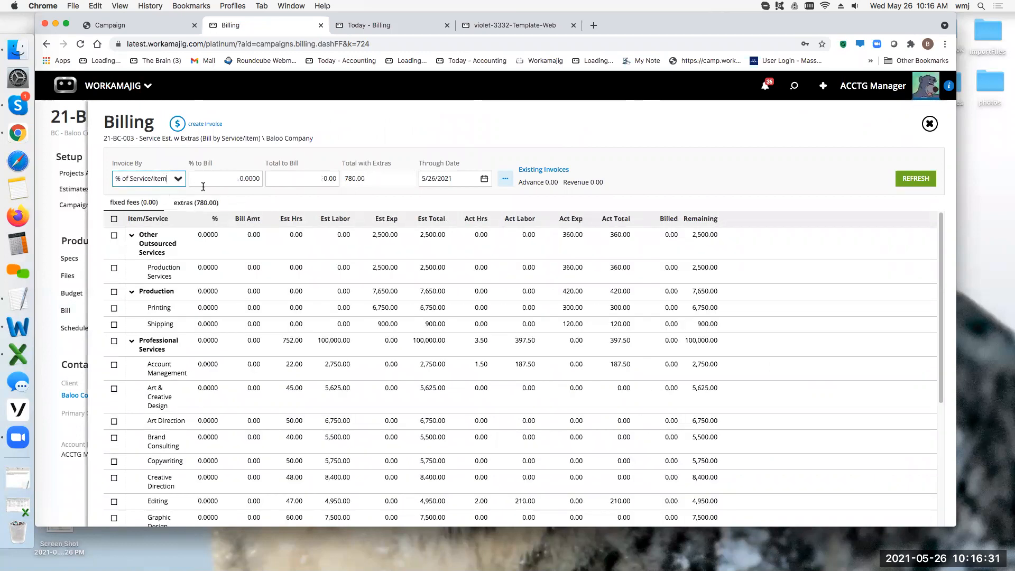
click(114, 342)
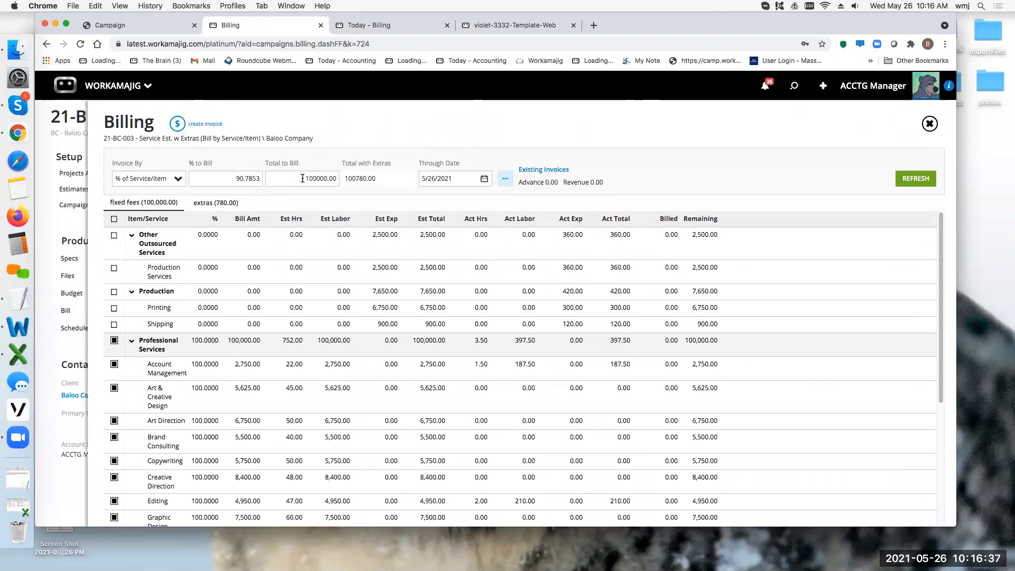
click(208, 202)
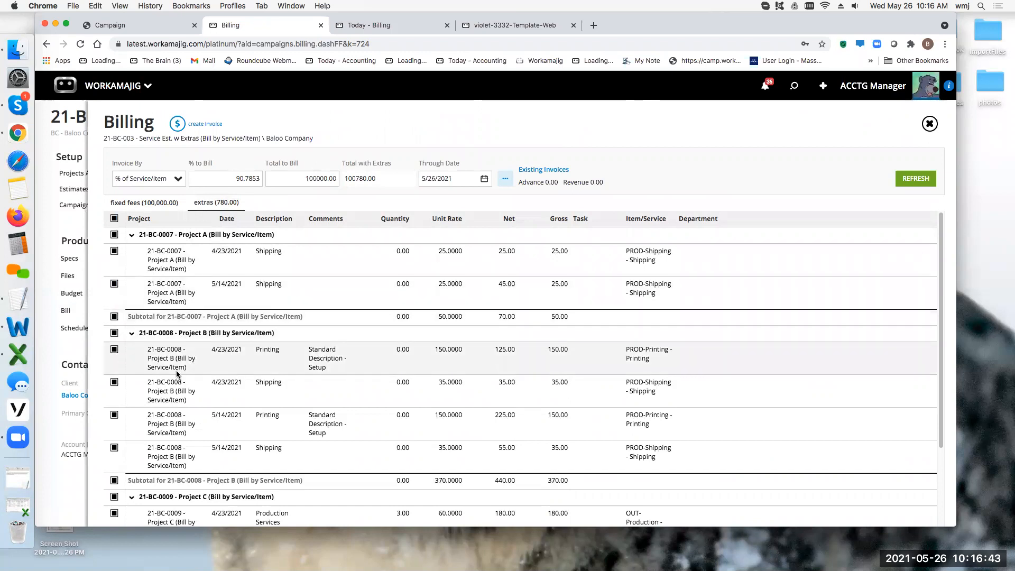
Refresh the campaign billing with a through date of 5/1/2021, reselect Professional Services, review the extras, and close it without invoicing.
click(485, 180)
click(479, 231)
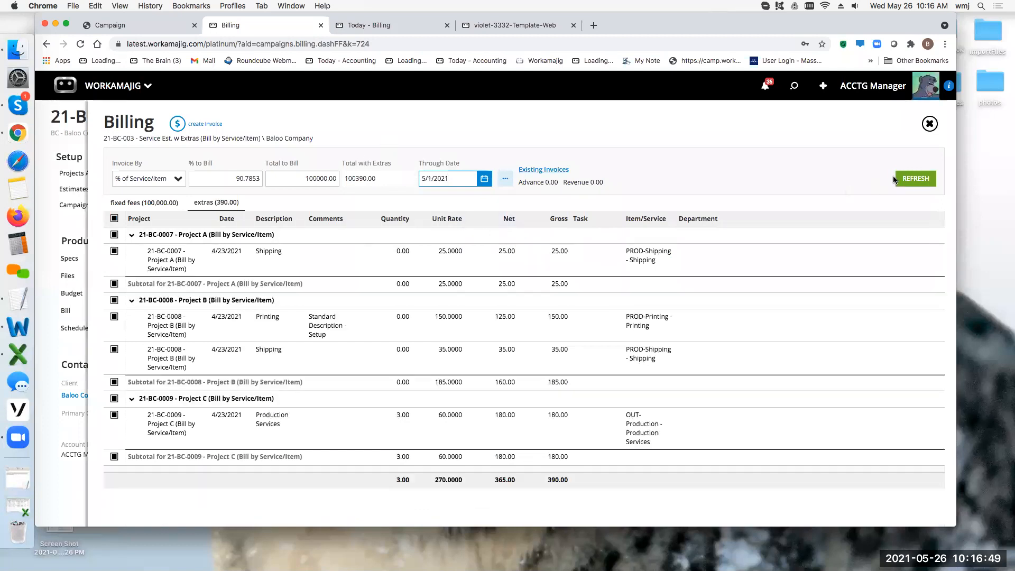
click(914, 180)
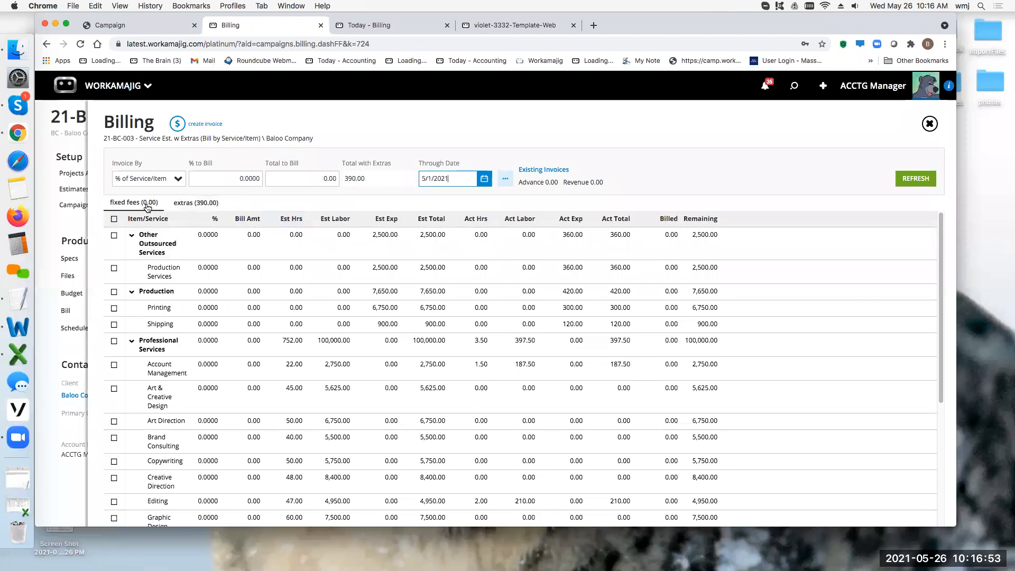
click(118, 344)
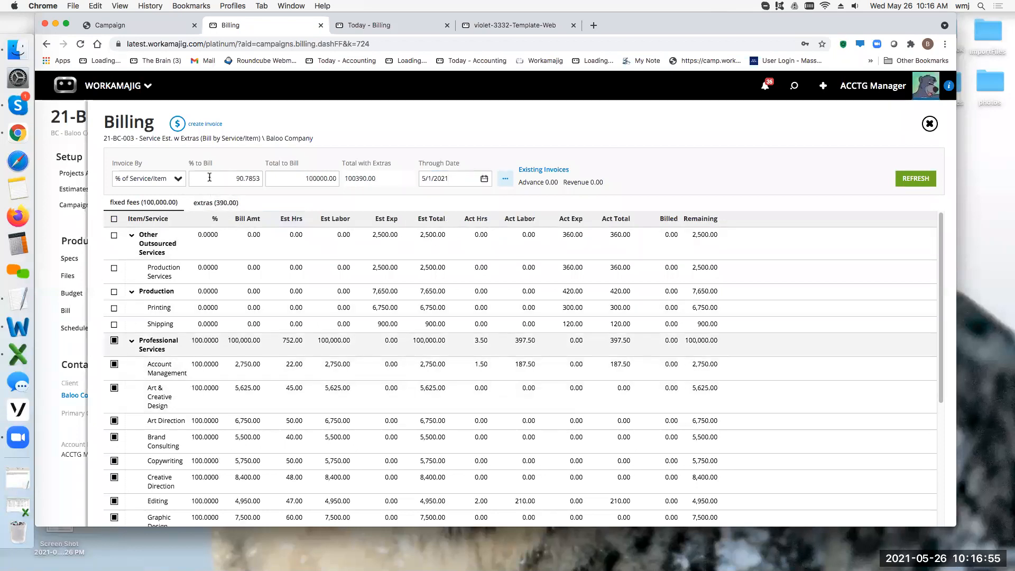
click(218, 204)
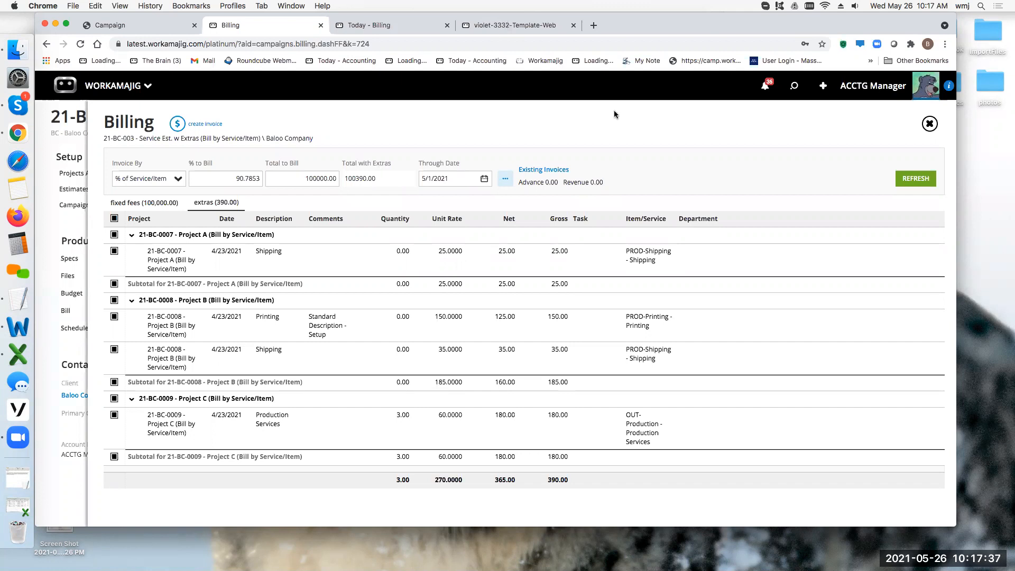
click(930, 124)
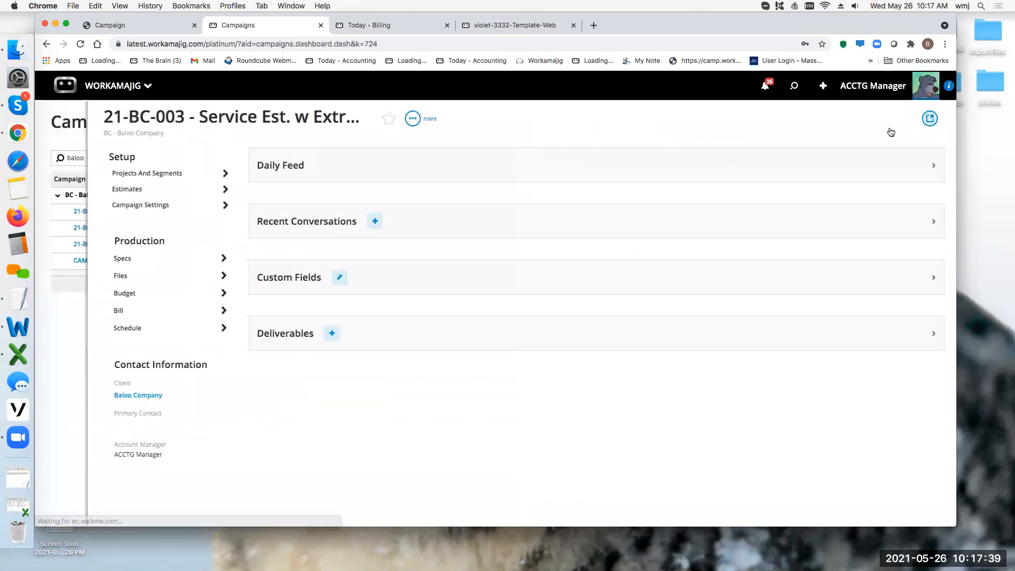
Review campaign 21-BC-003's billing schedule in its settings and its list of projects and segments.
click(132, 206)
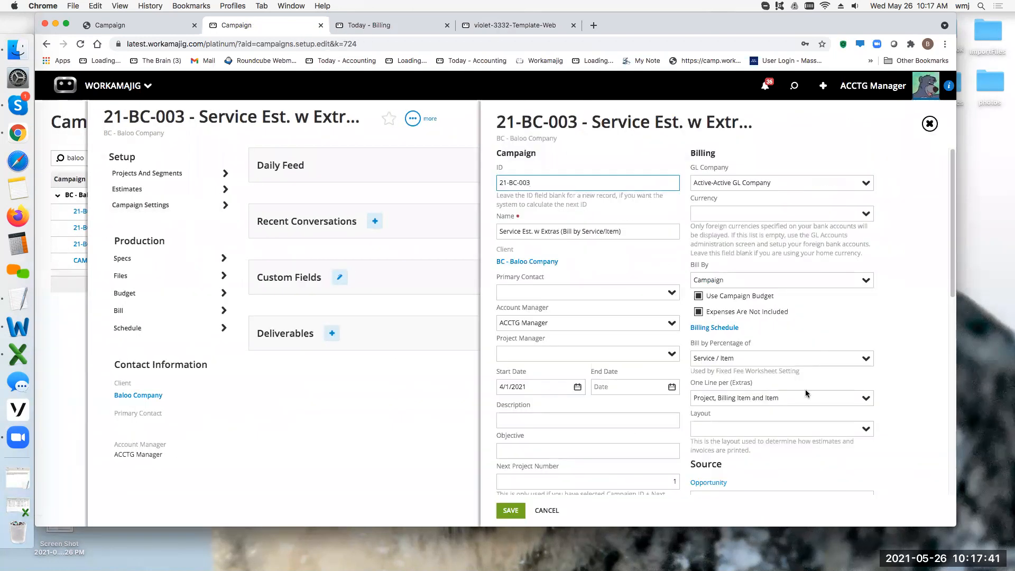
click(725, 327)
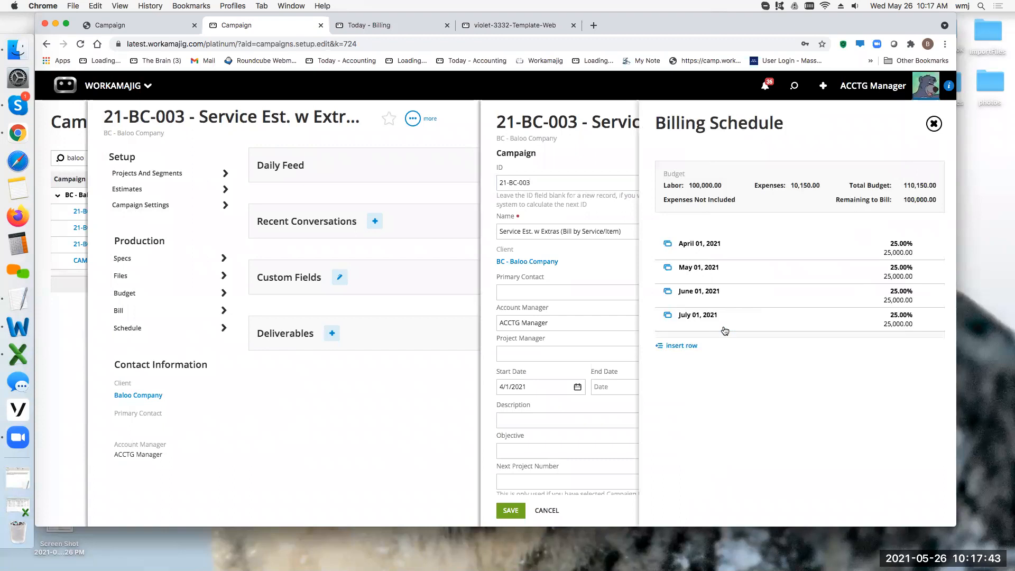
click(933, 126)
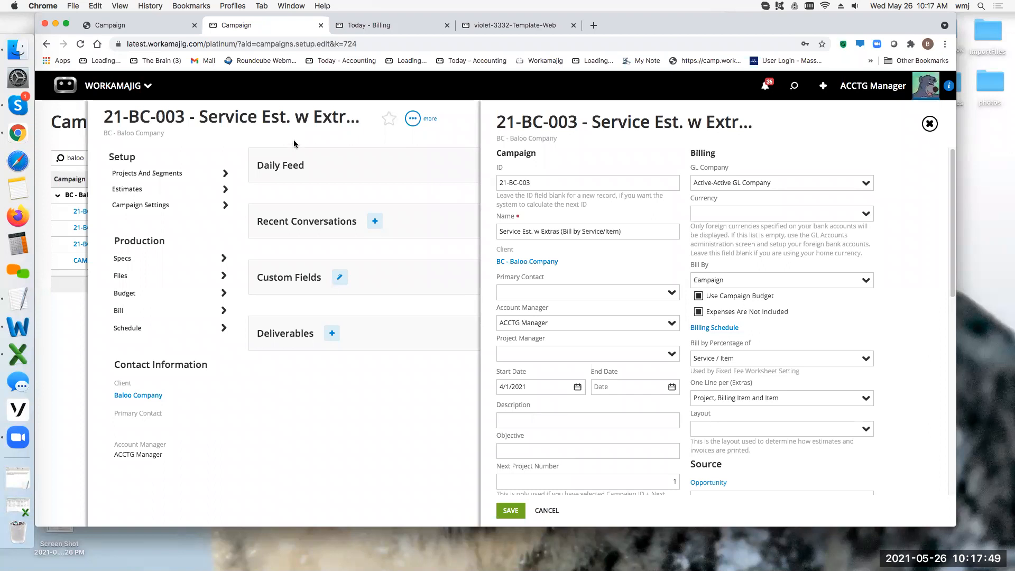
click(161, 172)
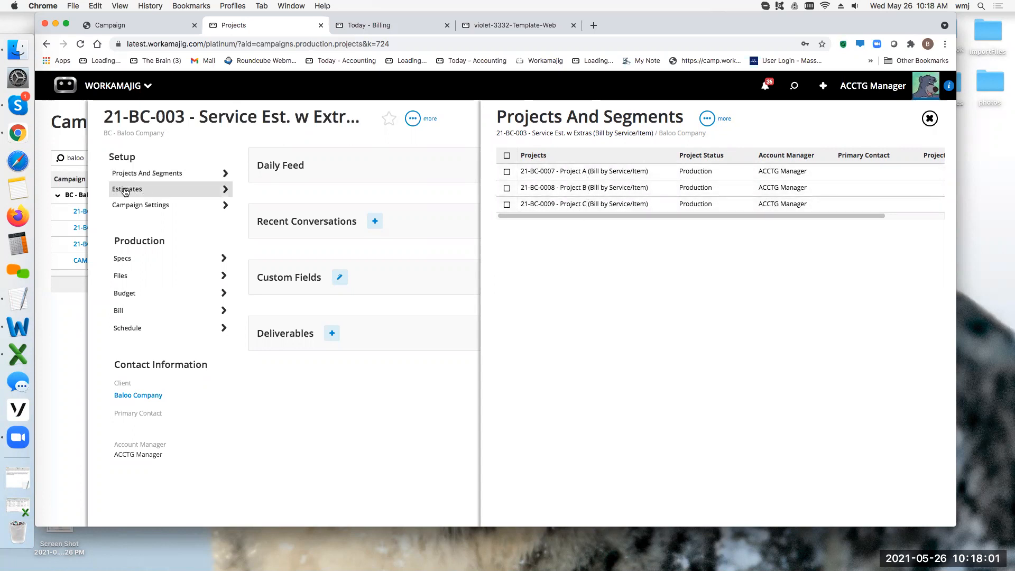
Examine the details of the April 01, 2021 entry in the campaign's billing schedule, and close the schedule.
click(126, 205)
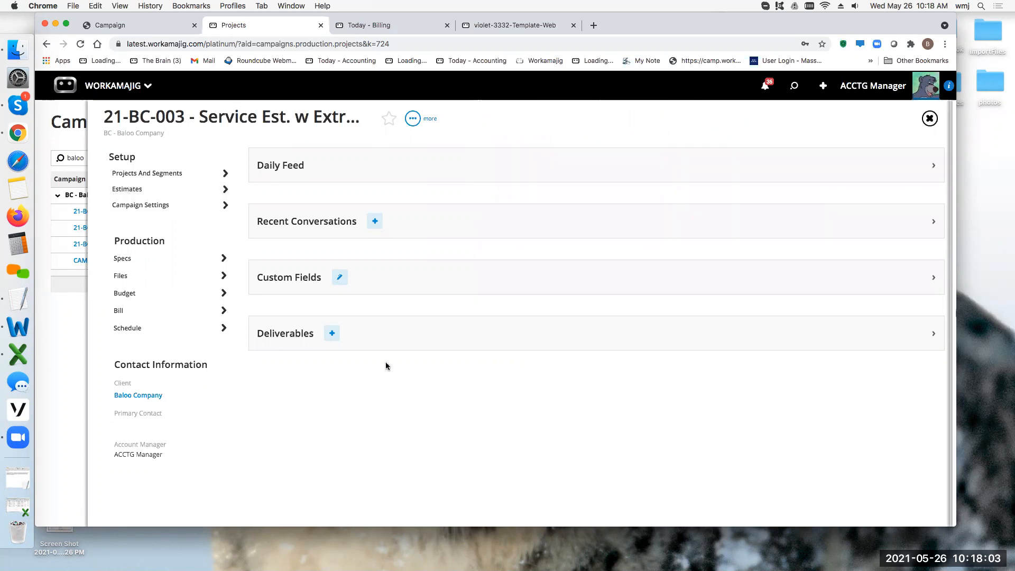
click(717, 329)
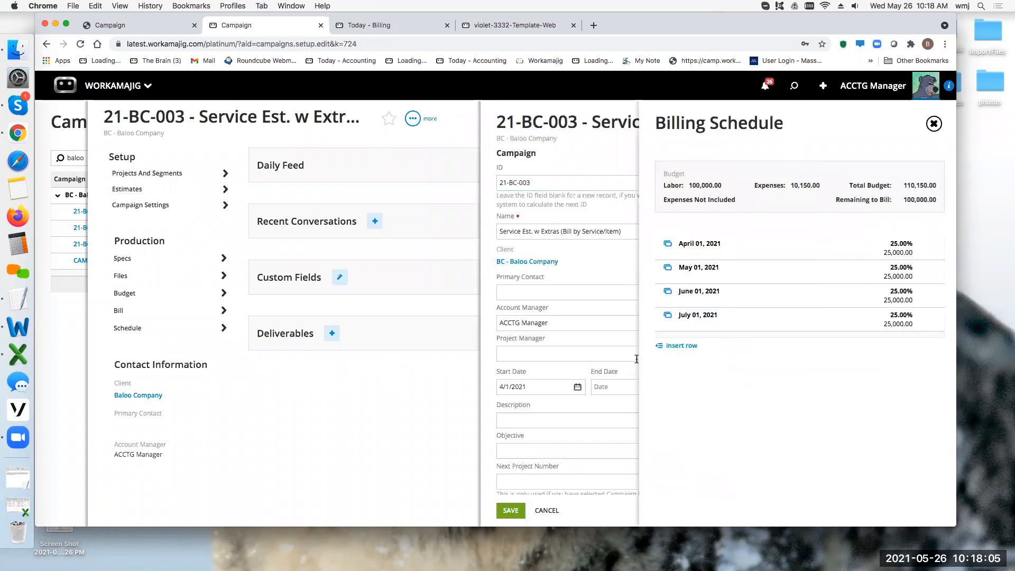
click(708, 247)
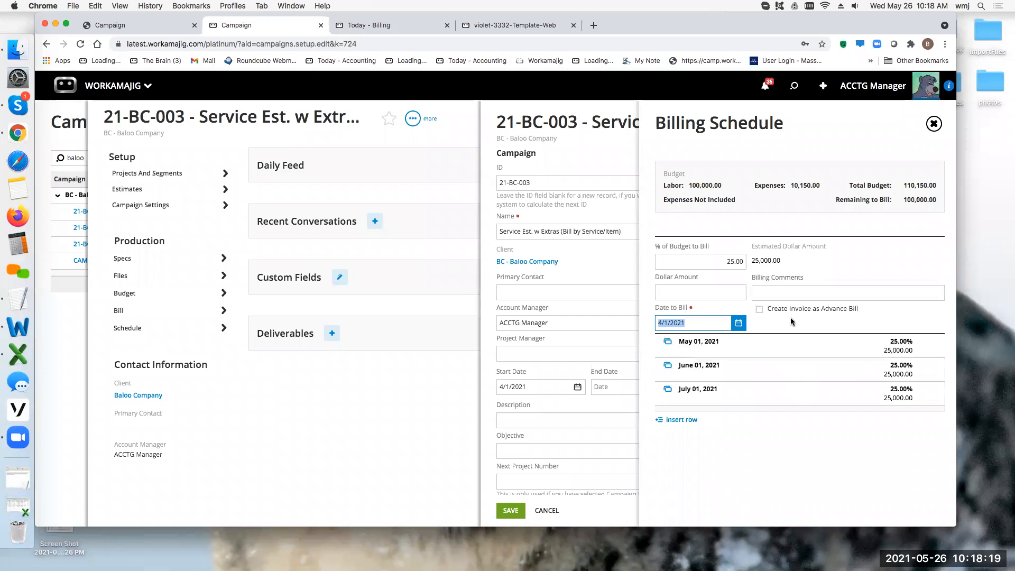
click(805, 140)
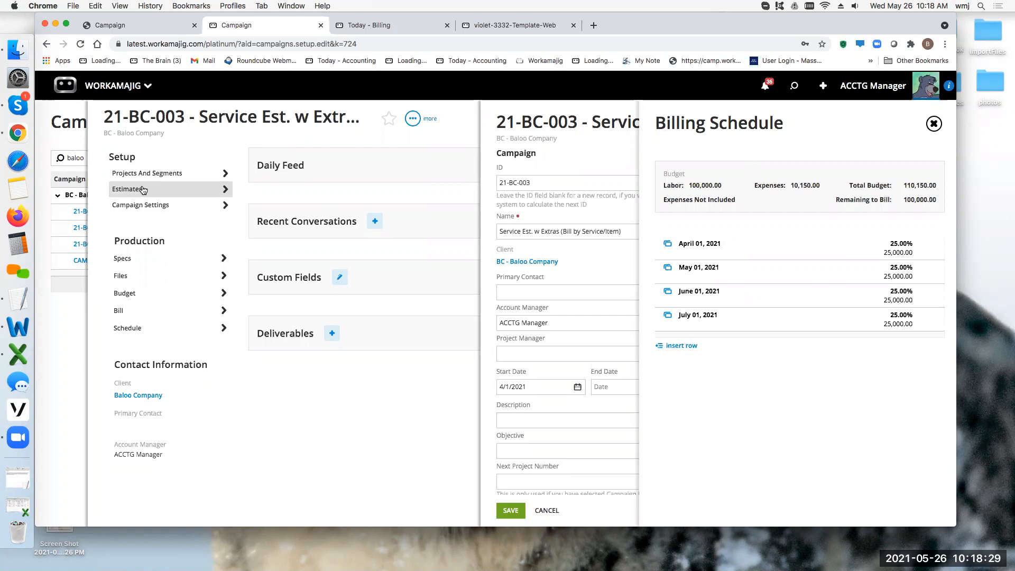
click(934, 125)
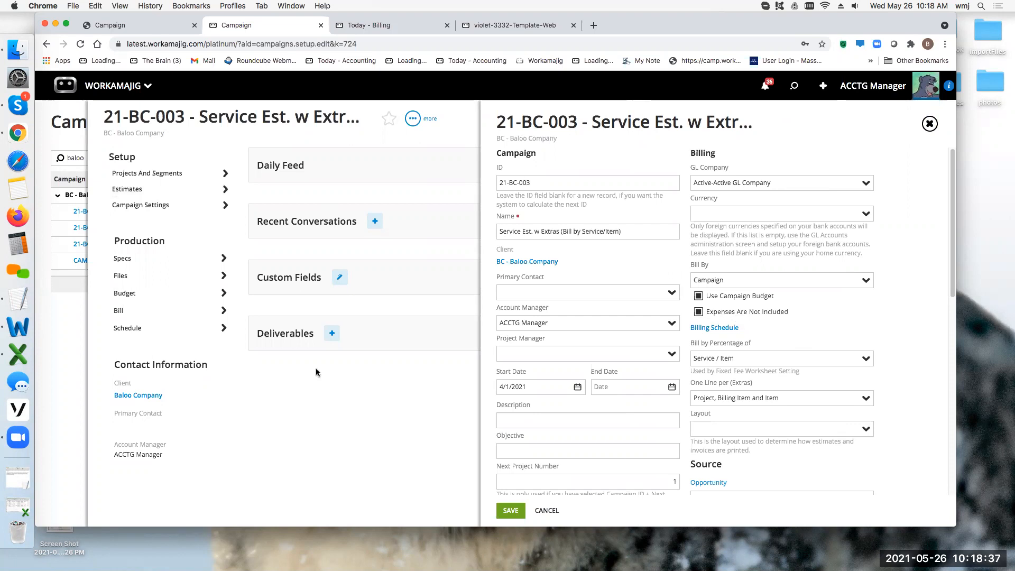
Examine the billing options on campaign 21-BC-003's billing screen, and return to the campaign list.
click(132, 312)
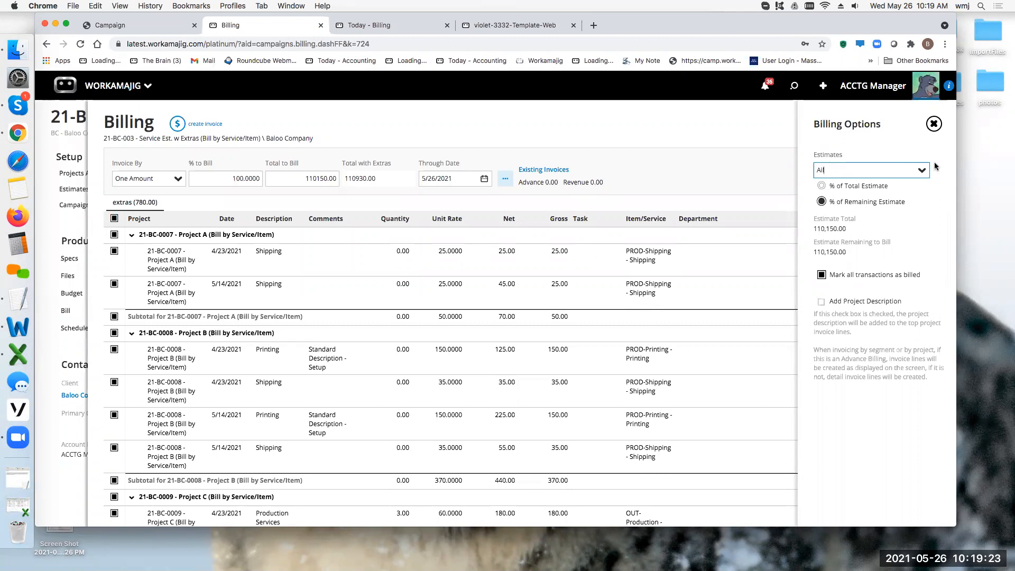
click(935, 125)
click(930, 125)
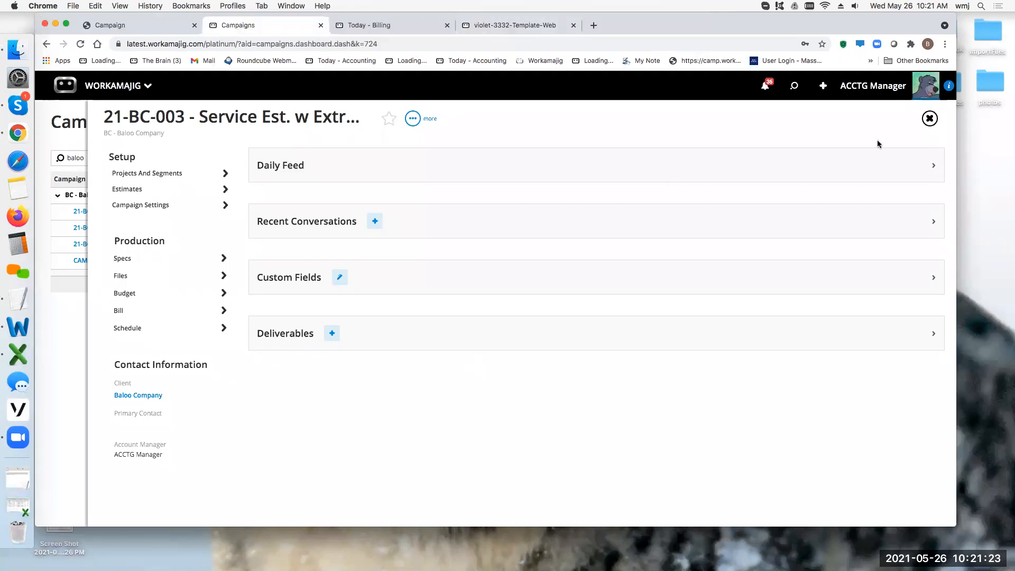
click(930, 119)
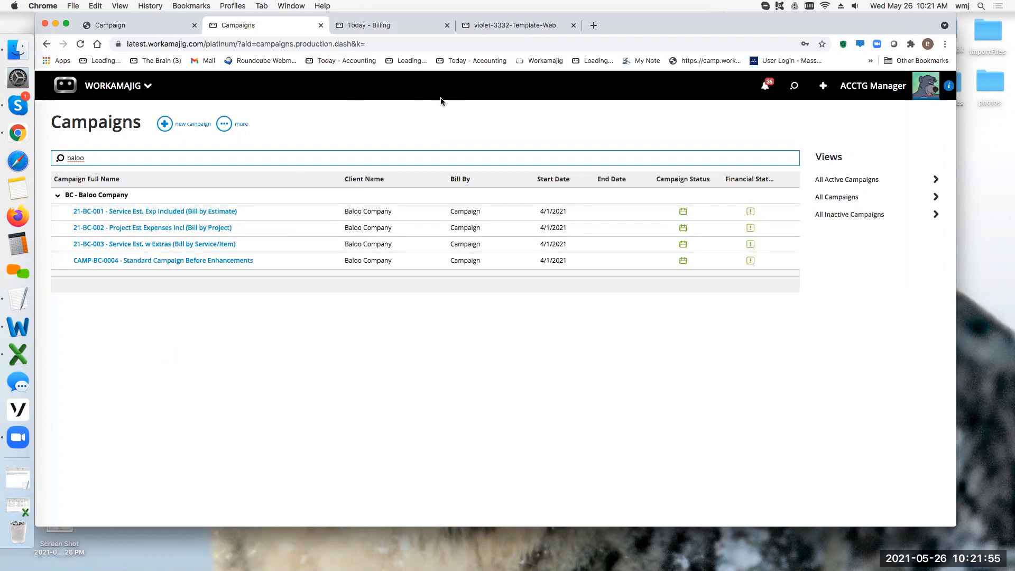
click(401, 104)
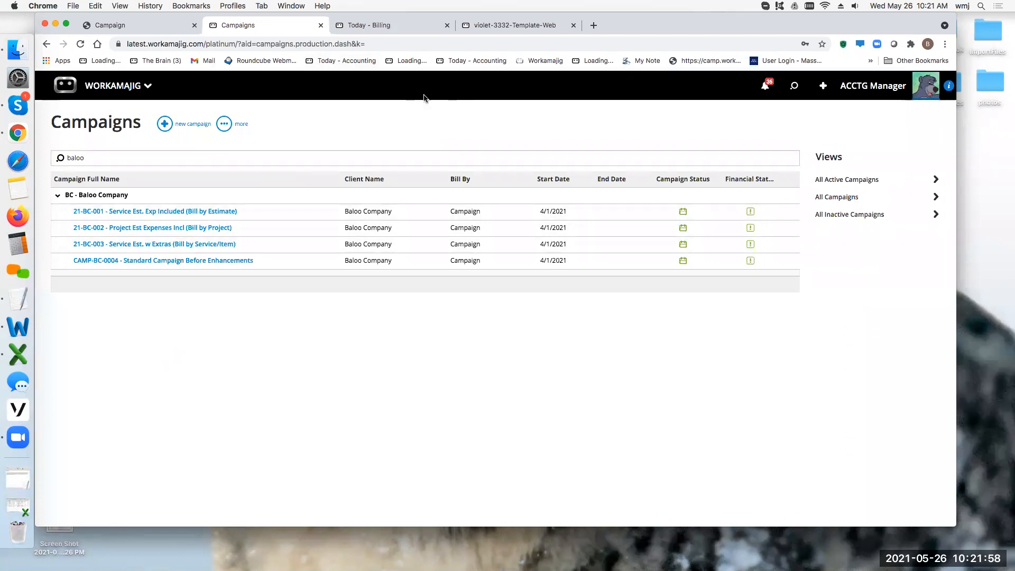
Switch to the Today - Billing page and examine the Fixed Fee Campaigns option in its system settings for Company Defaults.
click(399, 25)
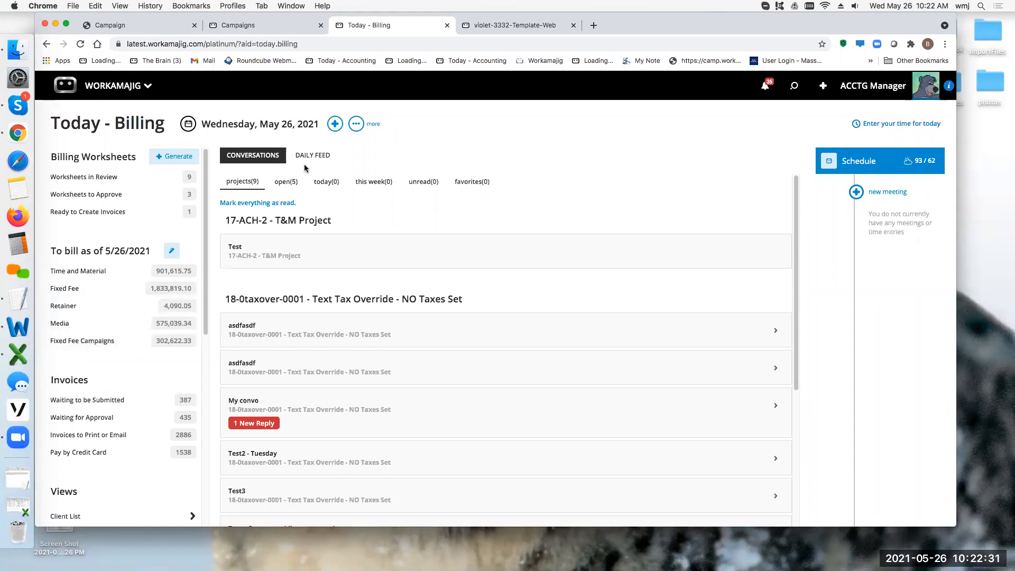
click(358, 127)
click(327, 172)
scroll(837, 390, down, 4)
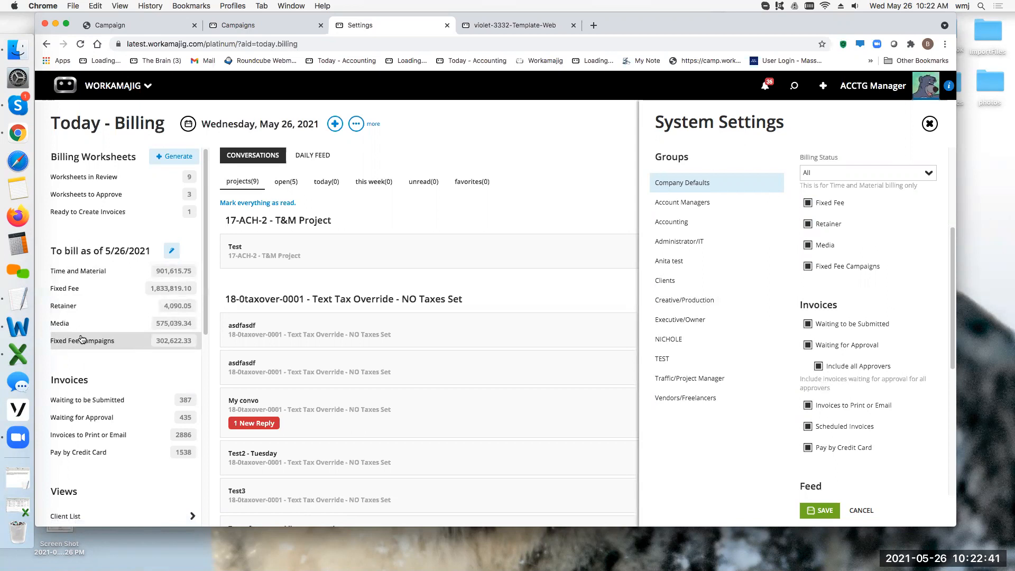
Close the system settings, open the mass billing list for Fixed Fee Campaigns, and filter it to campaigns with segments.
click(930, 123)
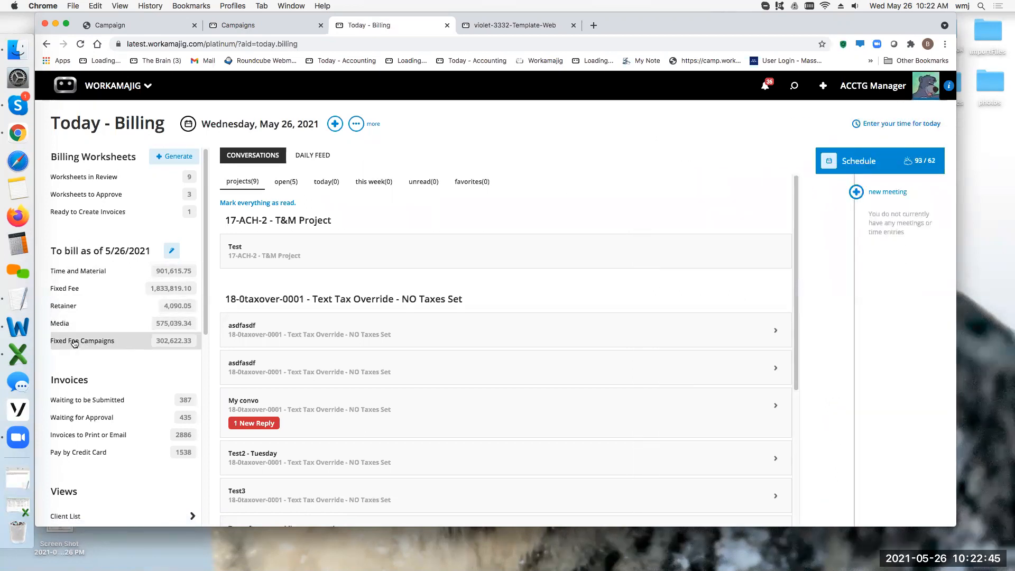
click(75, 341)
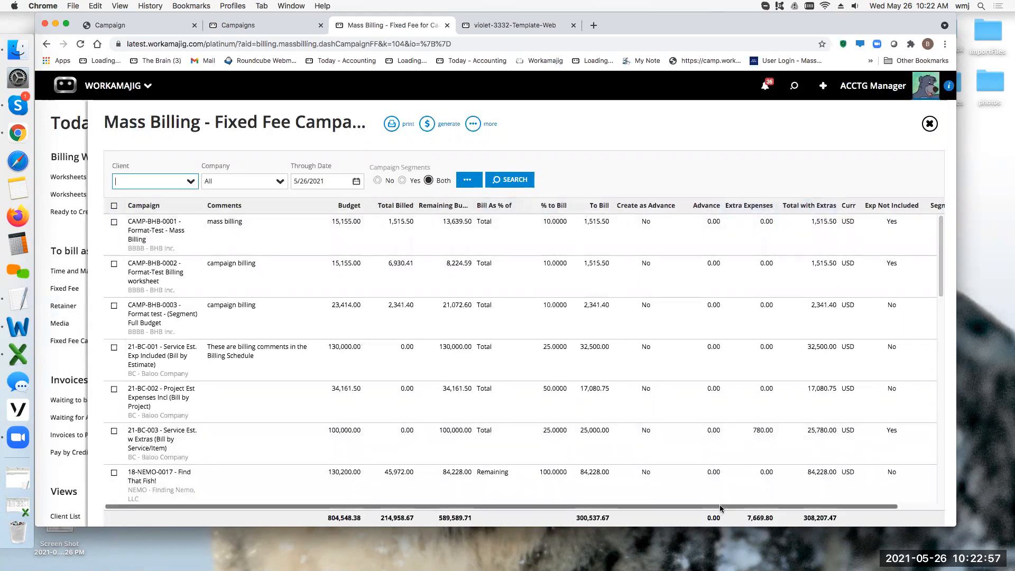
drag(719, 504, 826, 511)
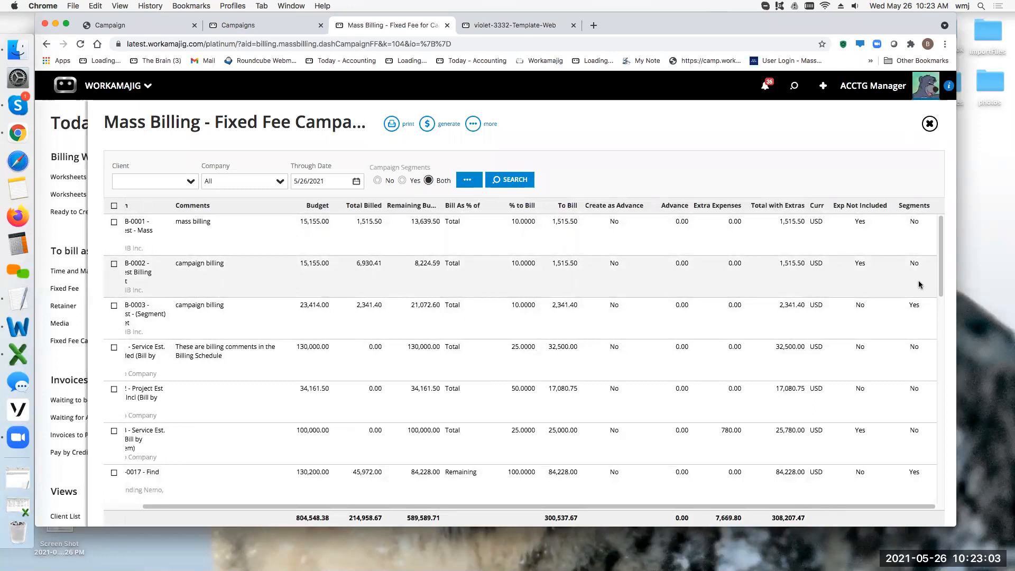
click(401, 181)
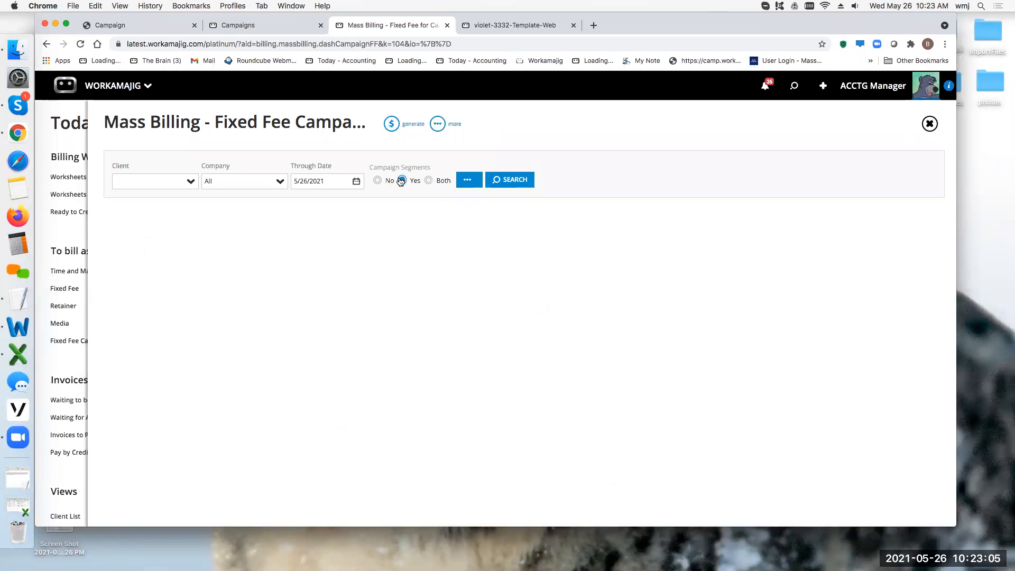
click(513, 179)
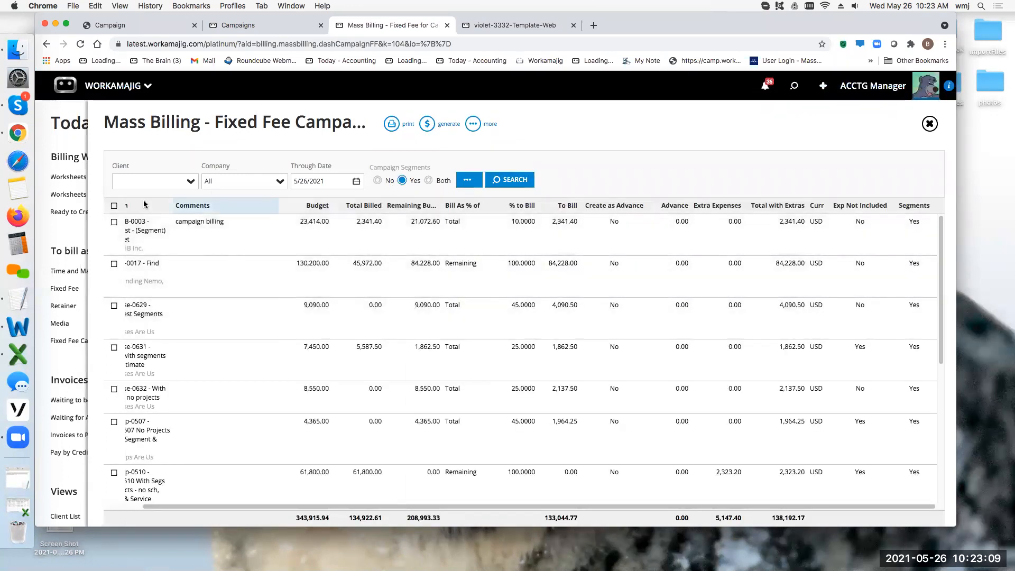
Select the first two listed campaigns, examine their billing options including the Invoice By choices, and close mass billing without generating invoices.
click(114, 221)
click(113, 264)
click(448, 122)
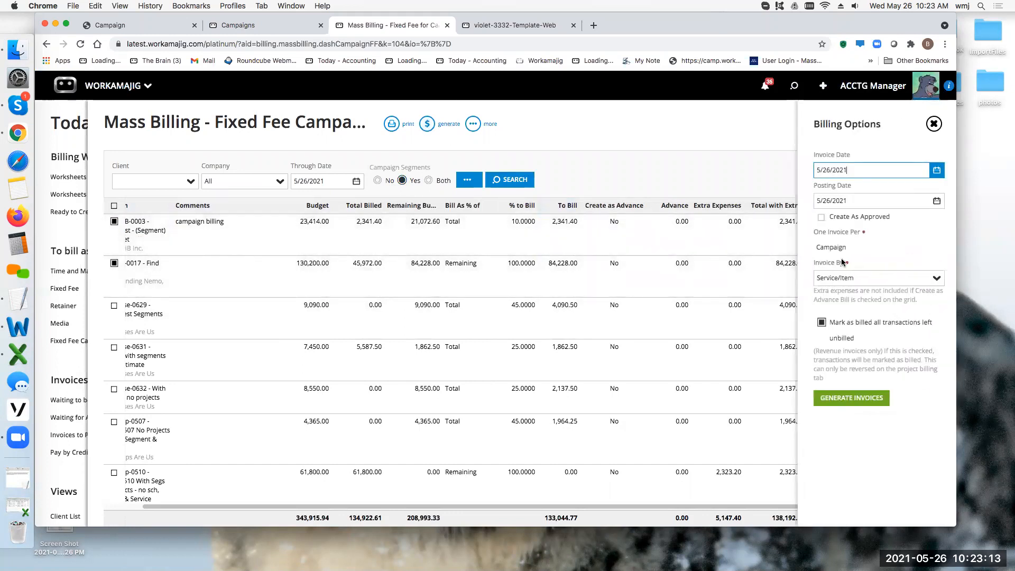
click(844, 277)
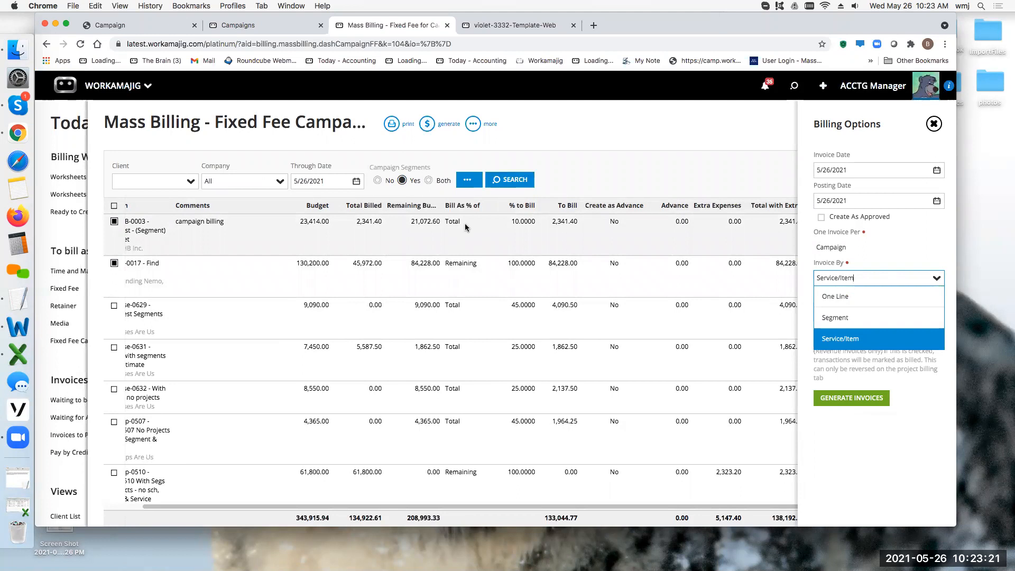
click(661, 176)
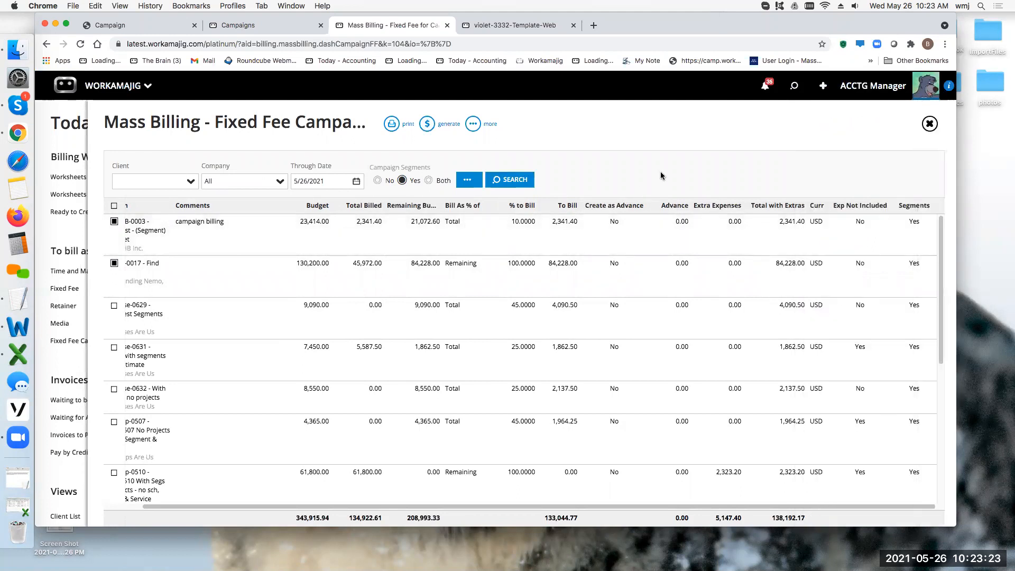
click(427, 124)
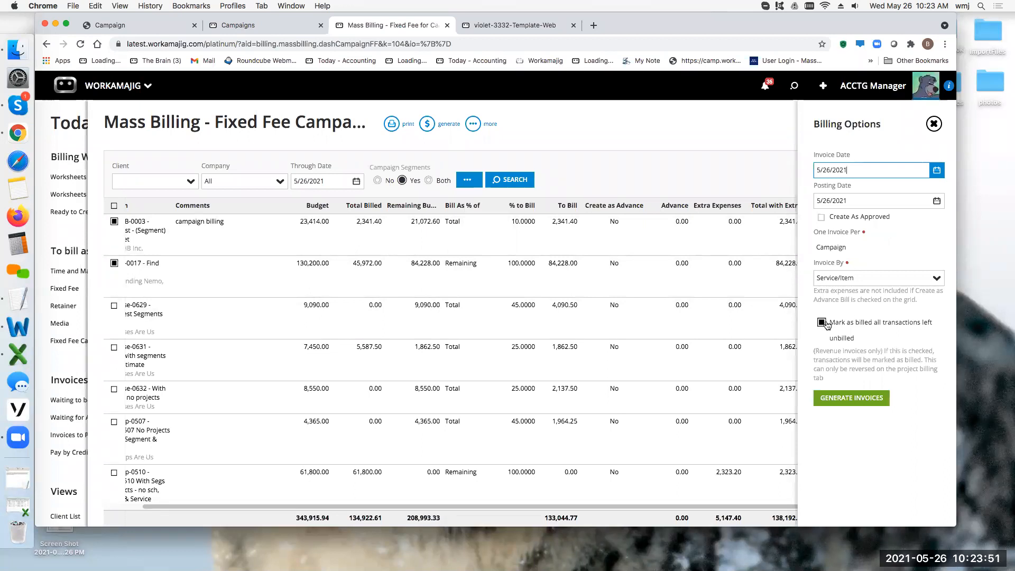
click(934, 123)
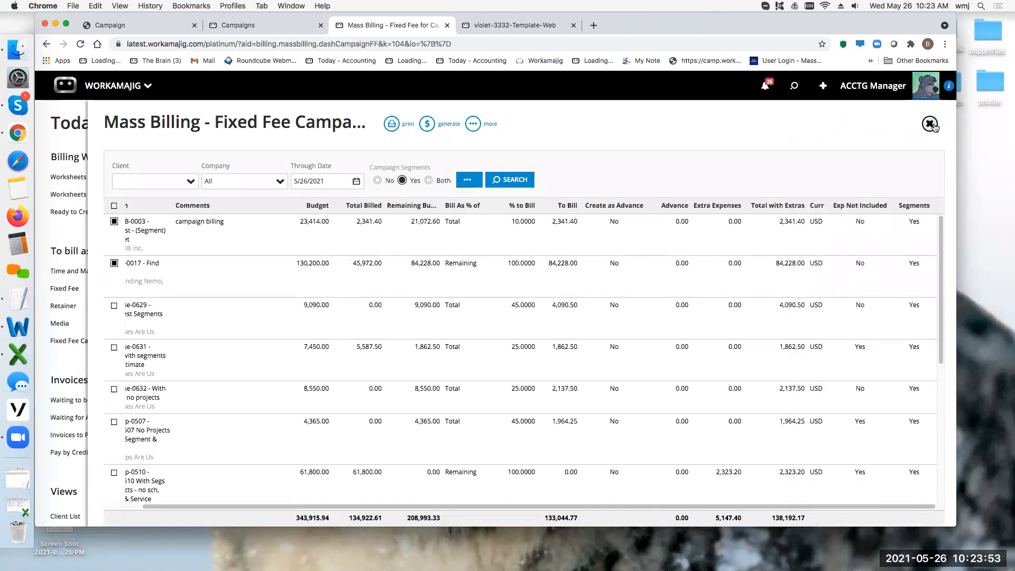
click(935, 126)
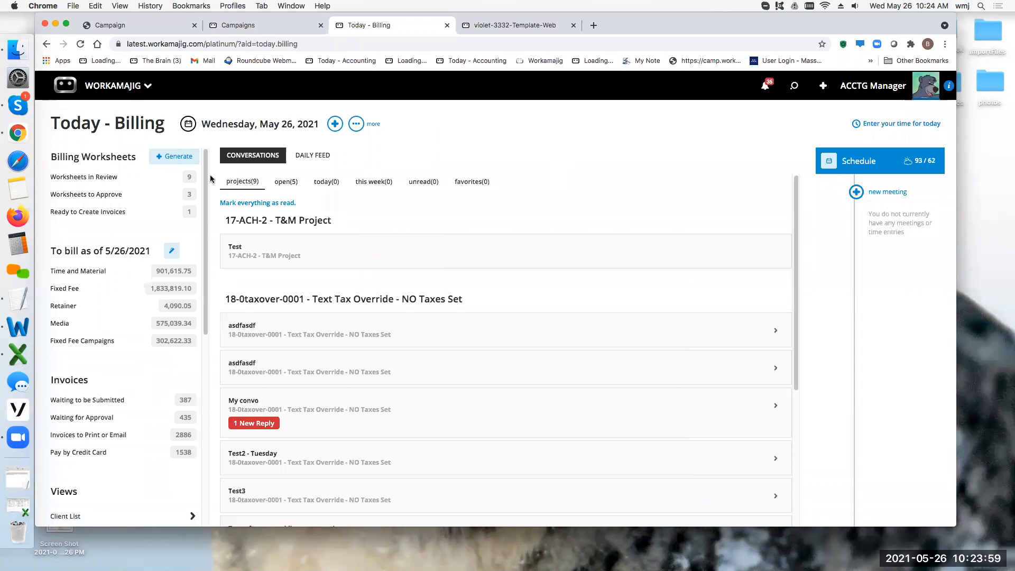
Search for billing worksheets to generate with through date 5/1/2021 and client BC-Baloo Company.
click(185, 157)
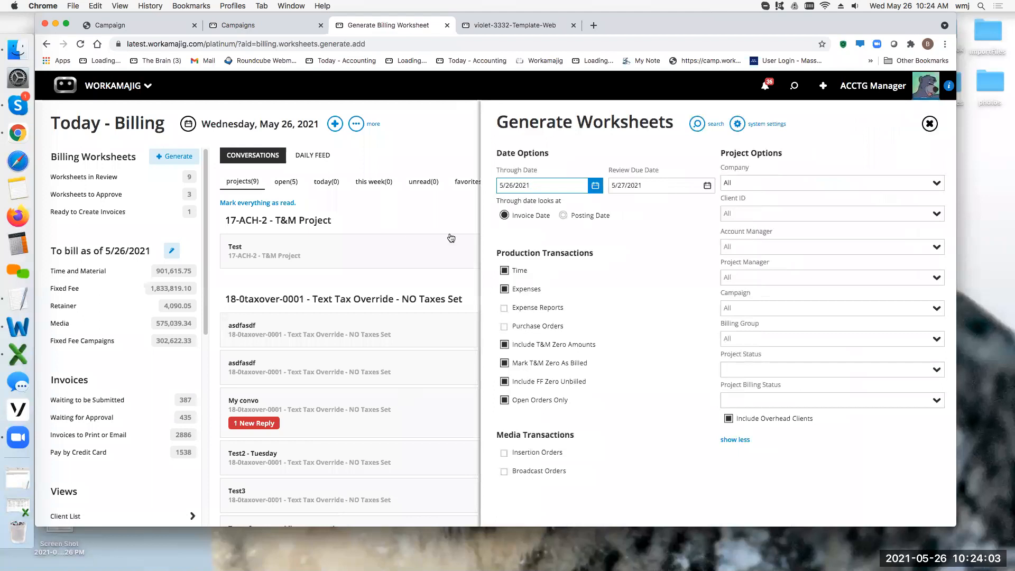
click(594, 186)
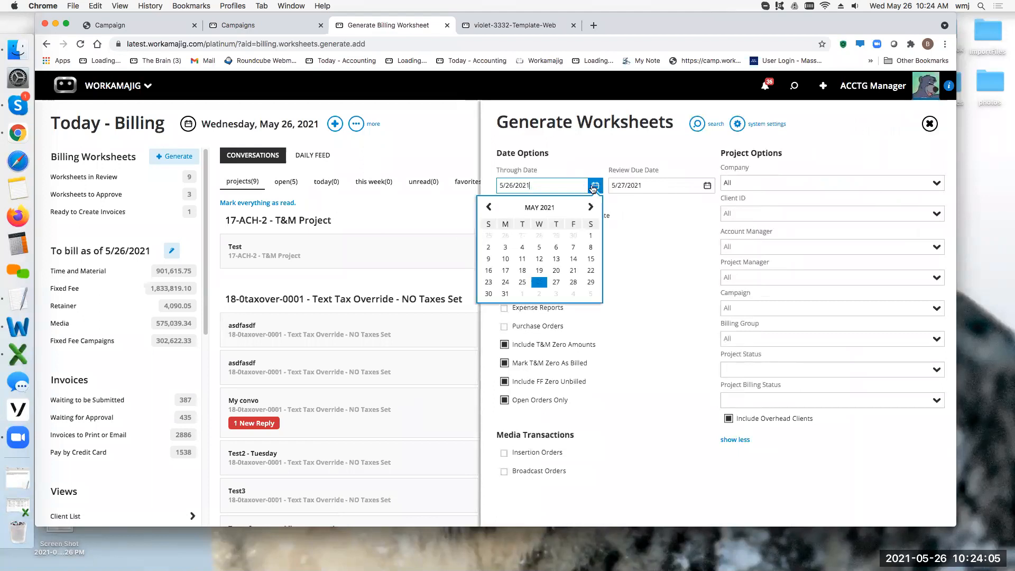
click(591, 236)
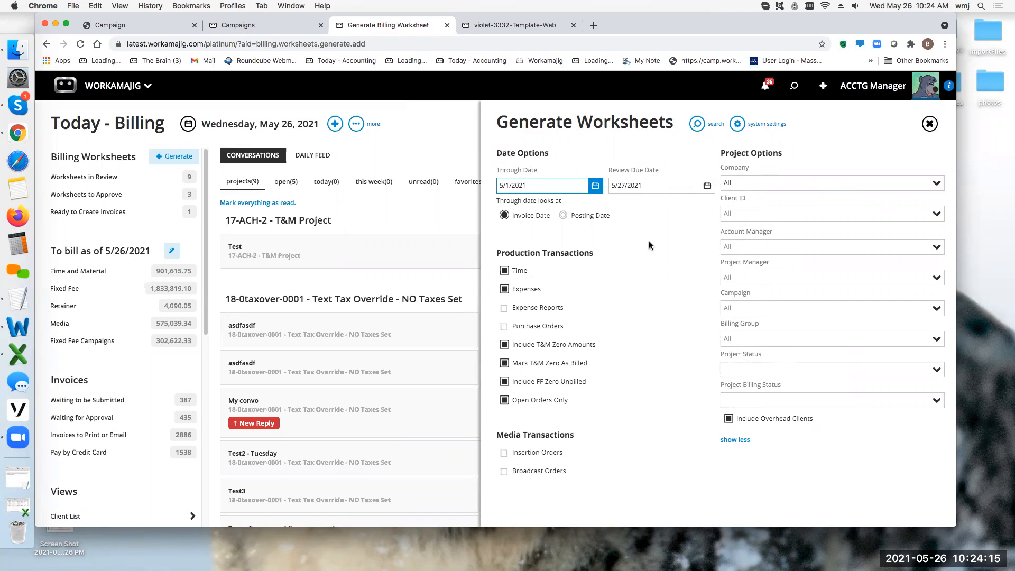
click(741, 211)
text(ballet)
click(757, 233)
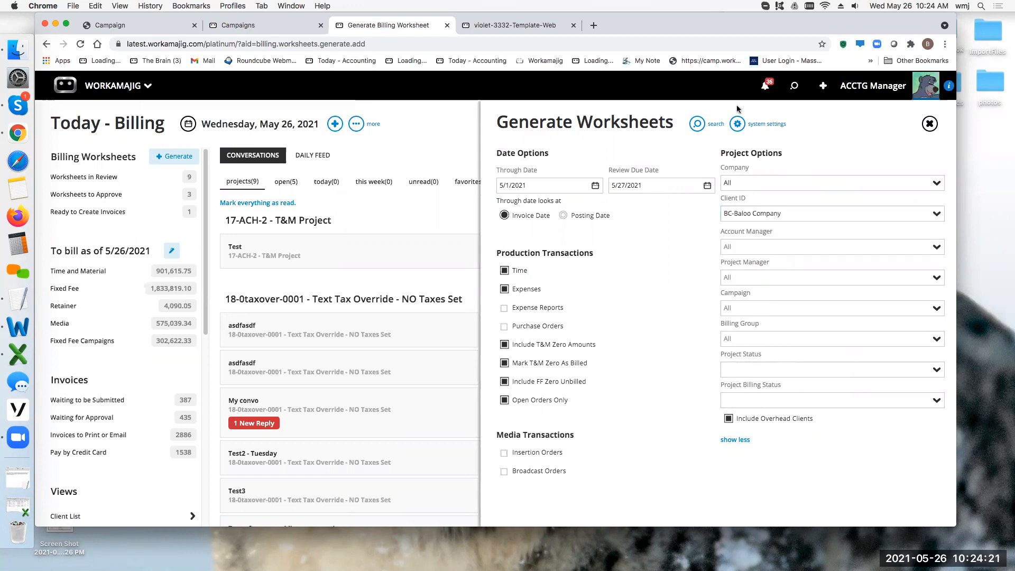
click(710, 127)
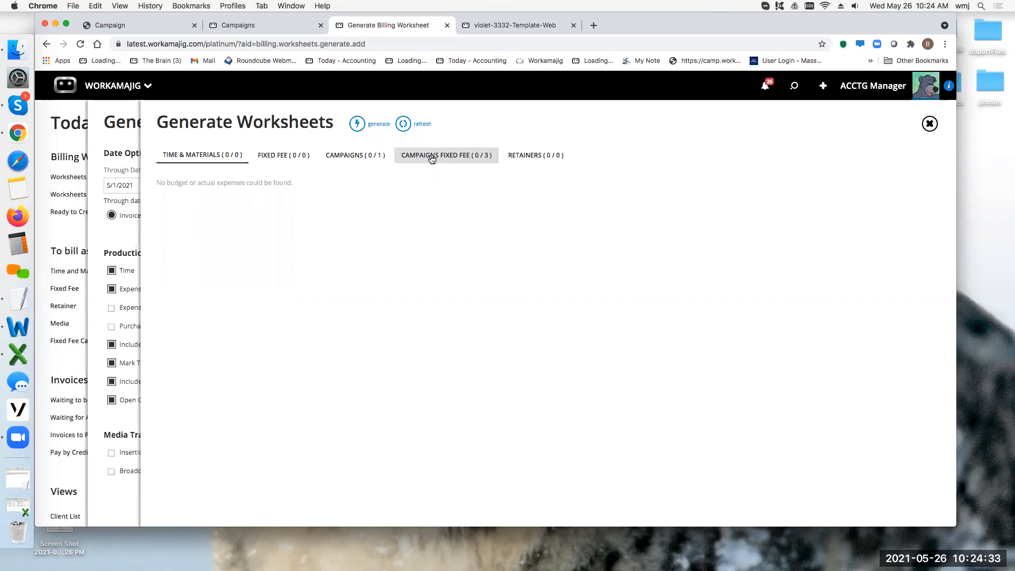
Examine the campaign found under Campaigns and compare it with the billing settings of CAMP-BC-0004.
click(349, 156)
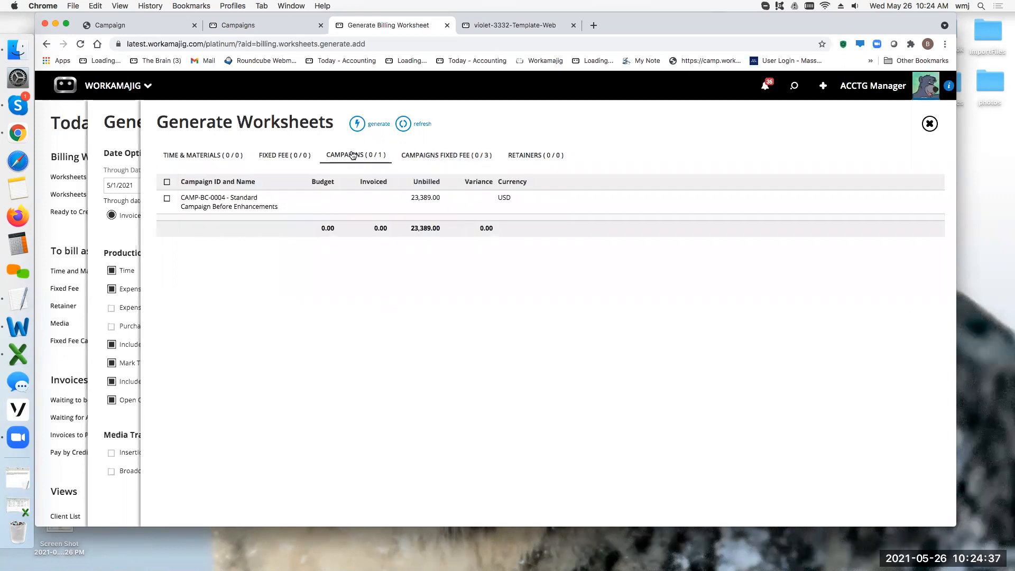
click(310, 25)
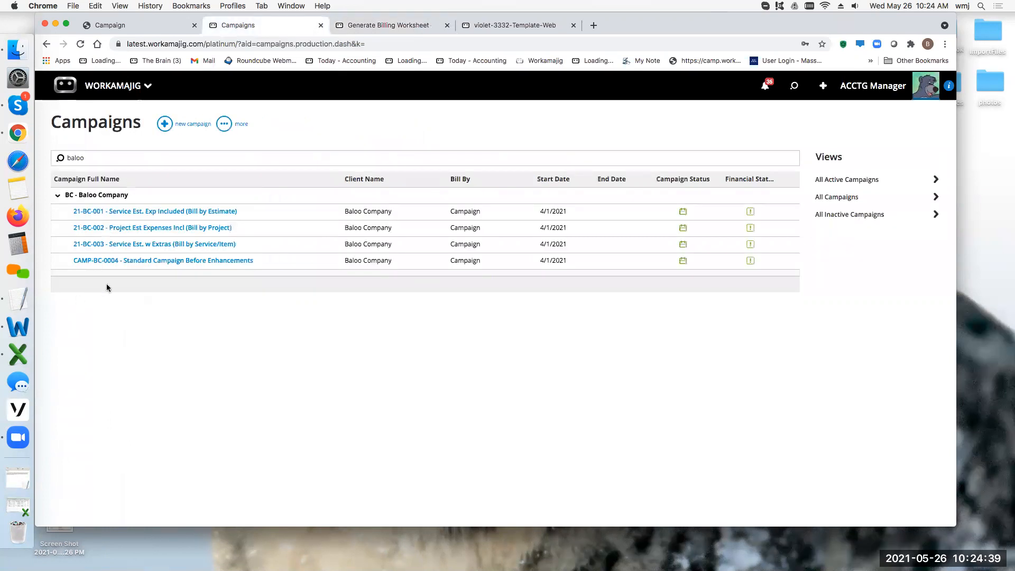
click(150, 261)
click(169, 207)
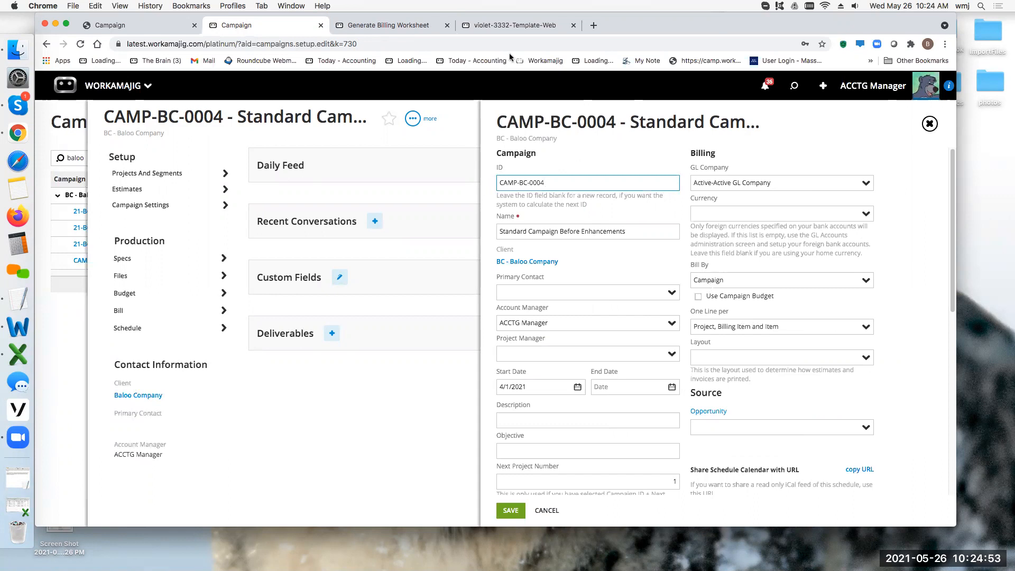
drag(766, 28, 720, 24)
click(388, 59)
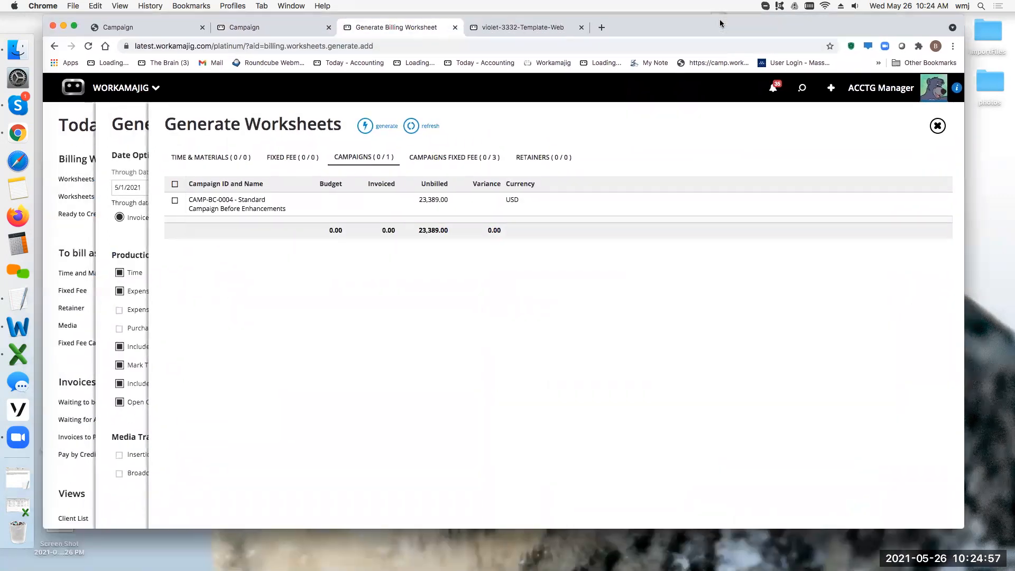
Generate billing worksheets for all three fixed fee campaigns of Baloo Company, and close the worksheet generation form.
click(457, 158)
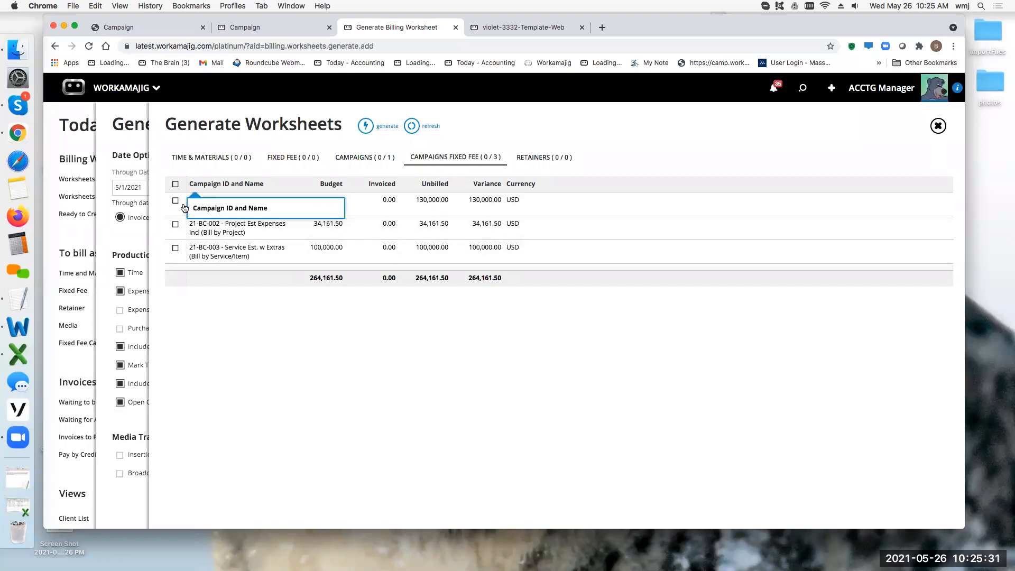
click(175, 184)
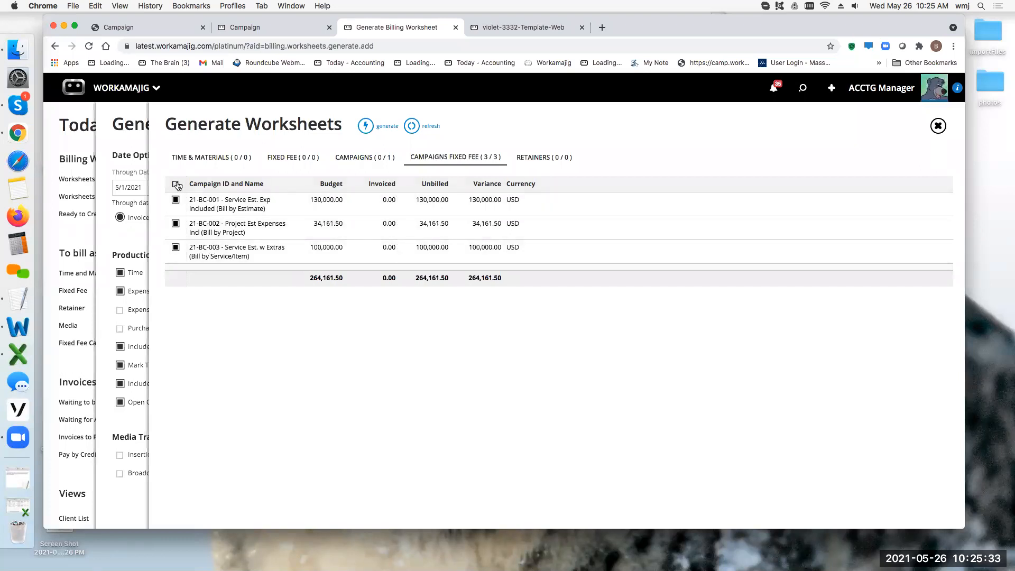
click(392, 125)
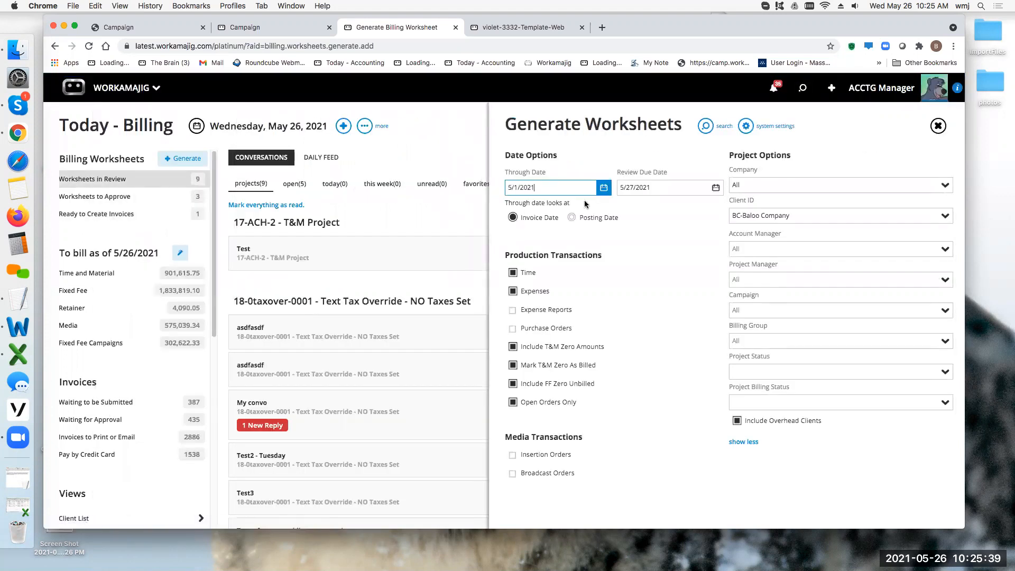
click(938, 126)
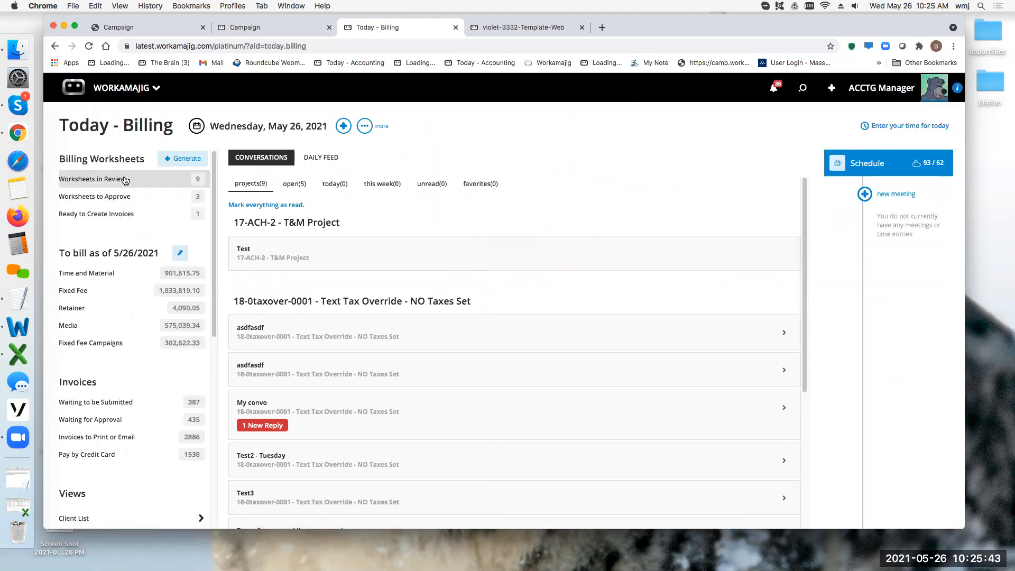
Examine the Baloo Company entries in the list of billing worksheets in review.
click(125, 181)
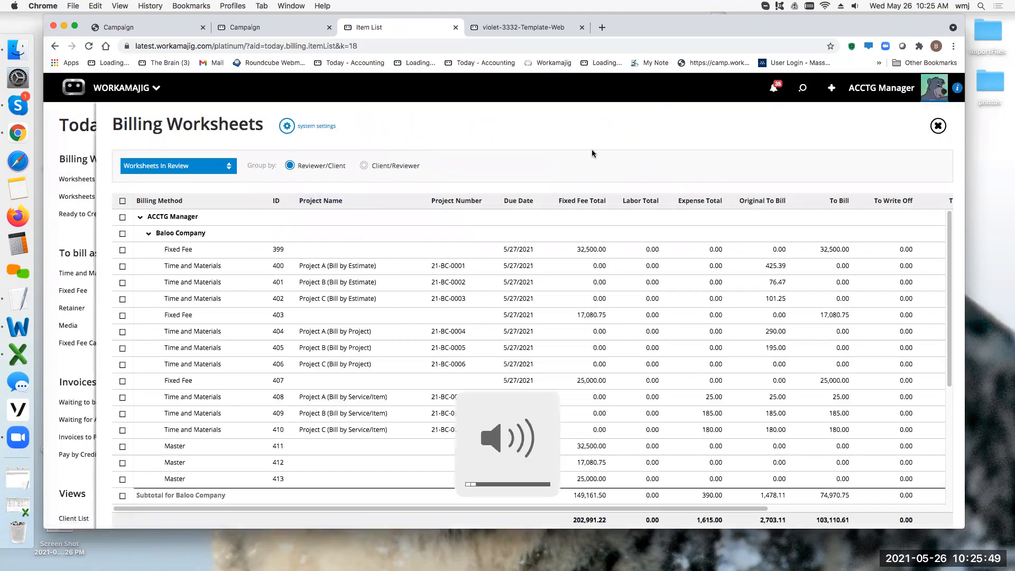
scroll(343, 344, down, 5)
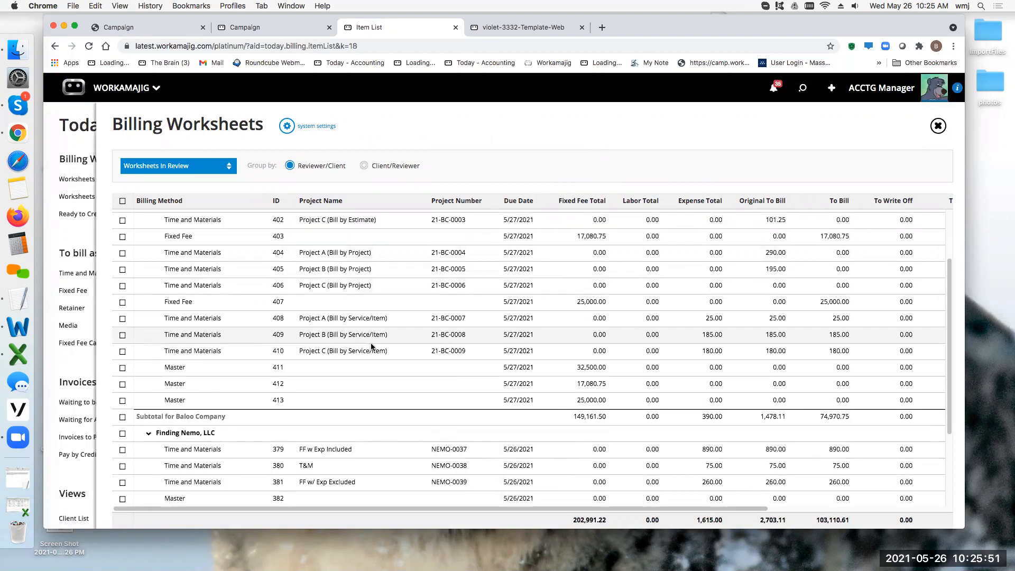
scroll(370, 343, up, 4)
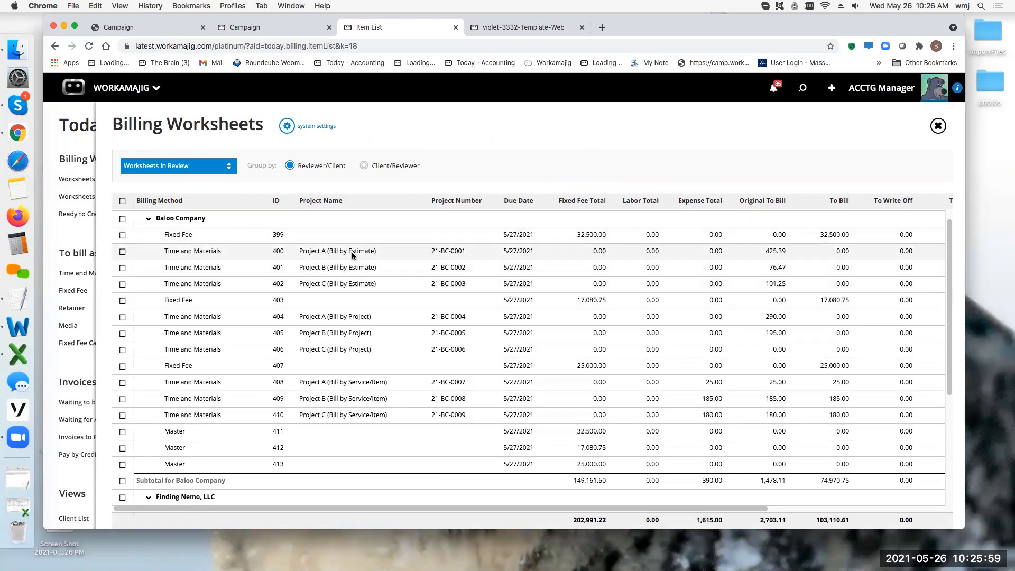
Return to the campaign list, examine the labor breakout of campaign 21-BC-001's estimate, and close the estimate.
click(276, 29)
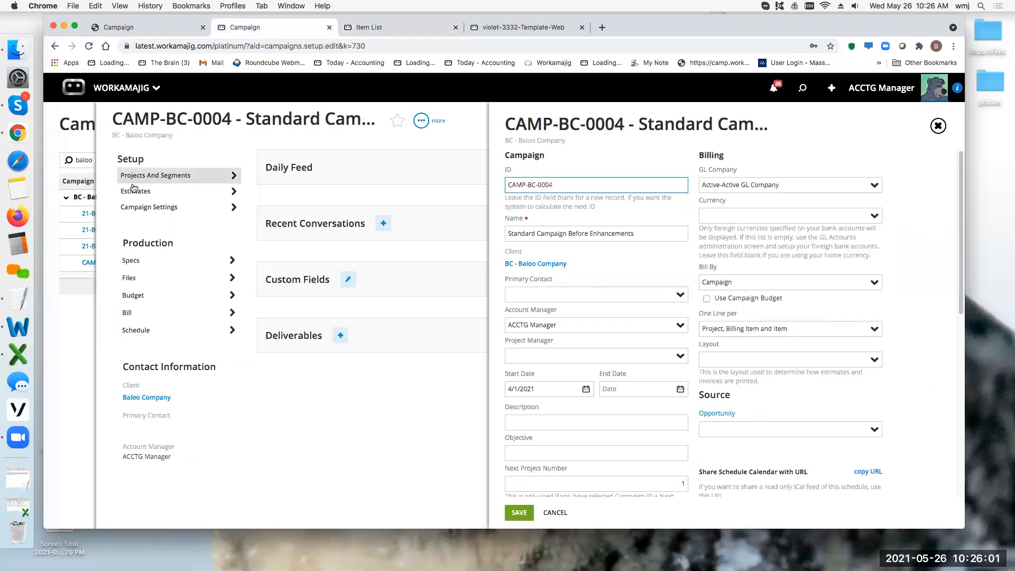
click(85, 134)
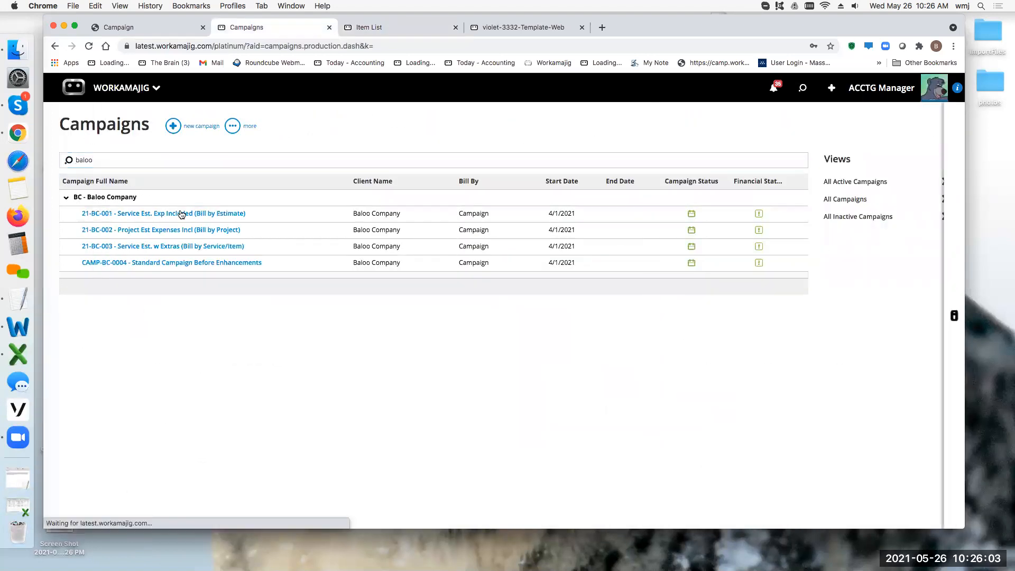
click(182, 213)
click(165, 191)
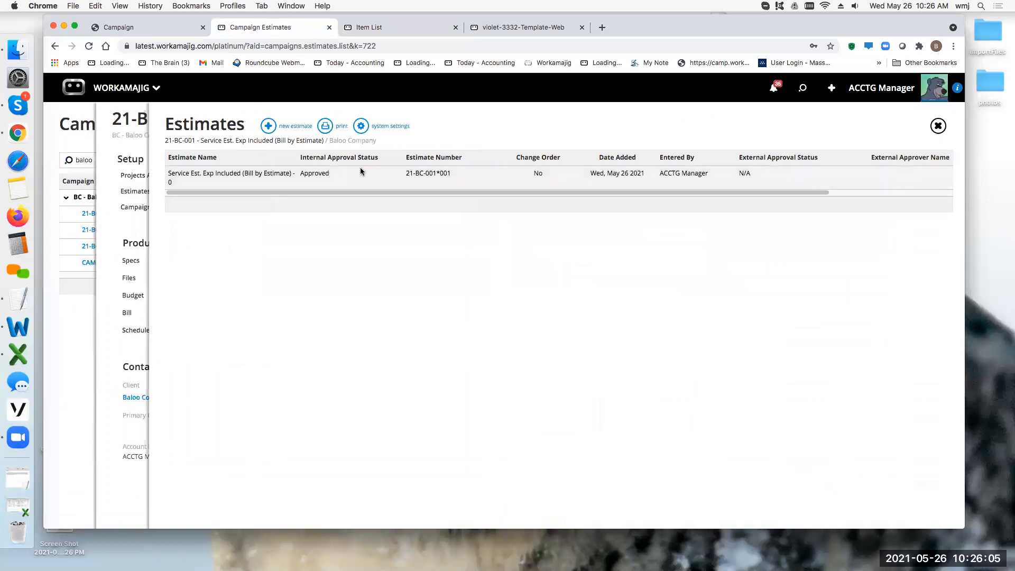
click(361, 169)
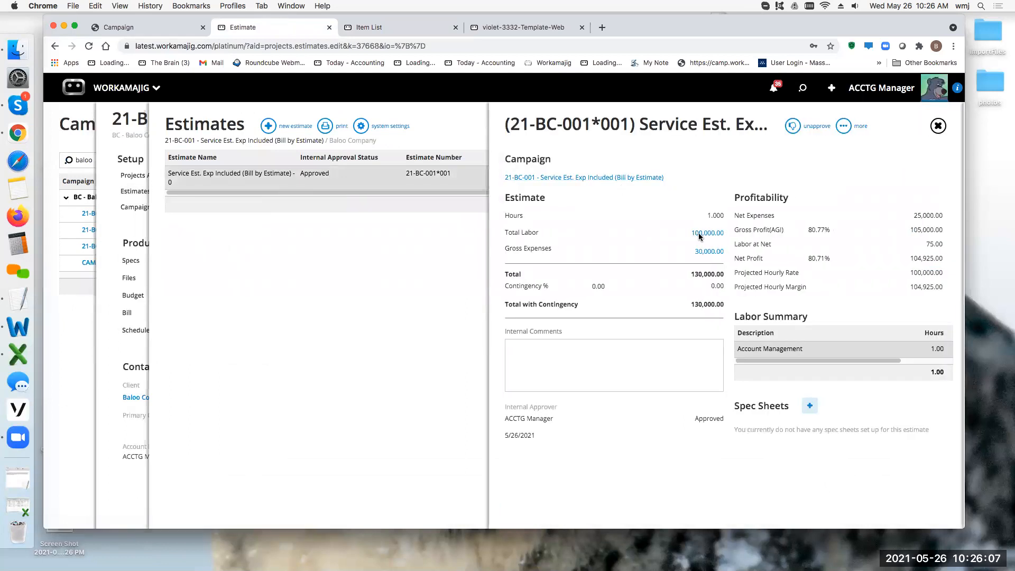
click(704, 214)
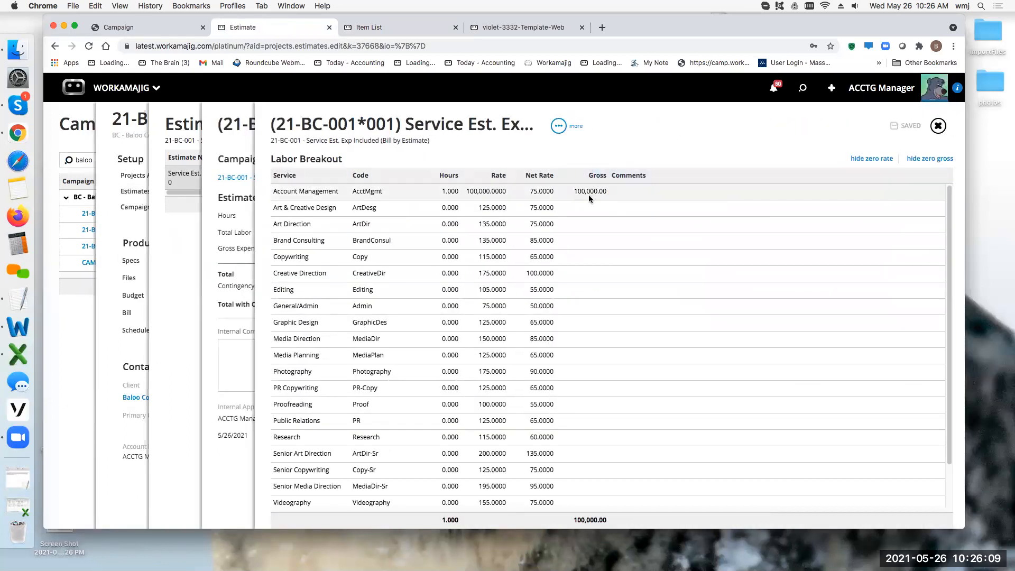
click(938, 125)
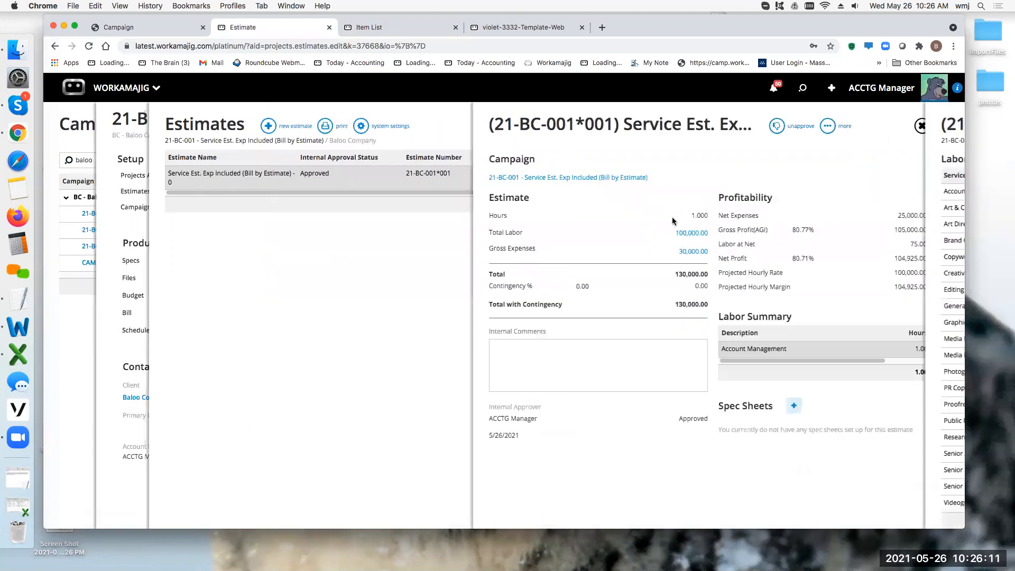
click(939, 126)
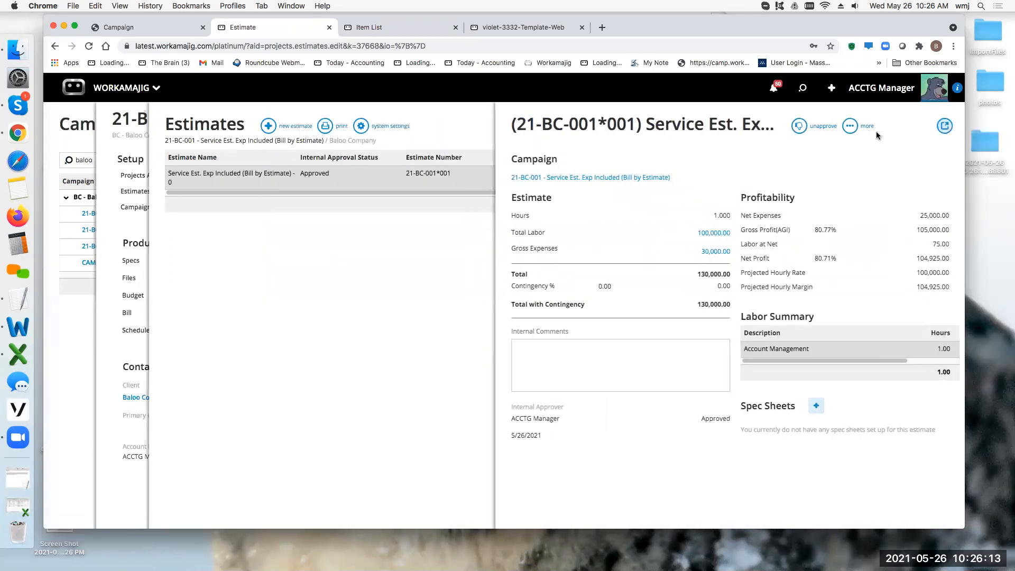
Compare the billing schedule in campaign 21-BC-001's settings with the Baloo Company billing worksheets in review, and close the schedule.
click(149, 207)
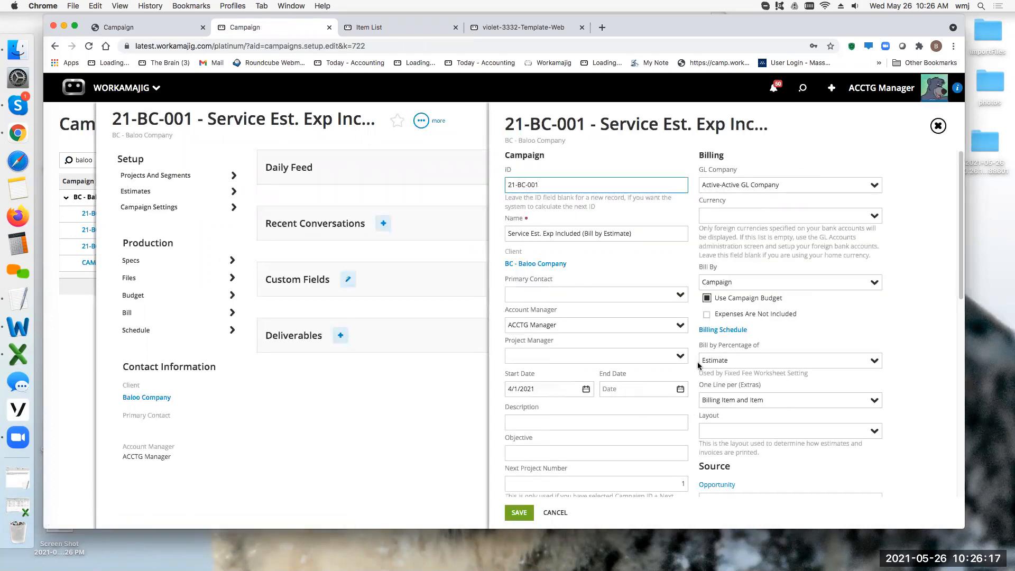
click(720, 330)
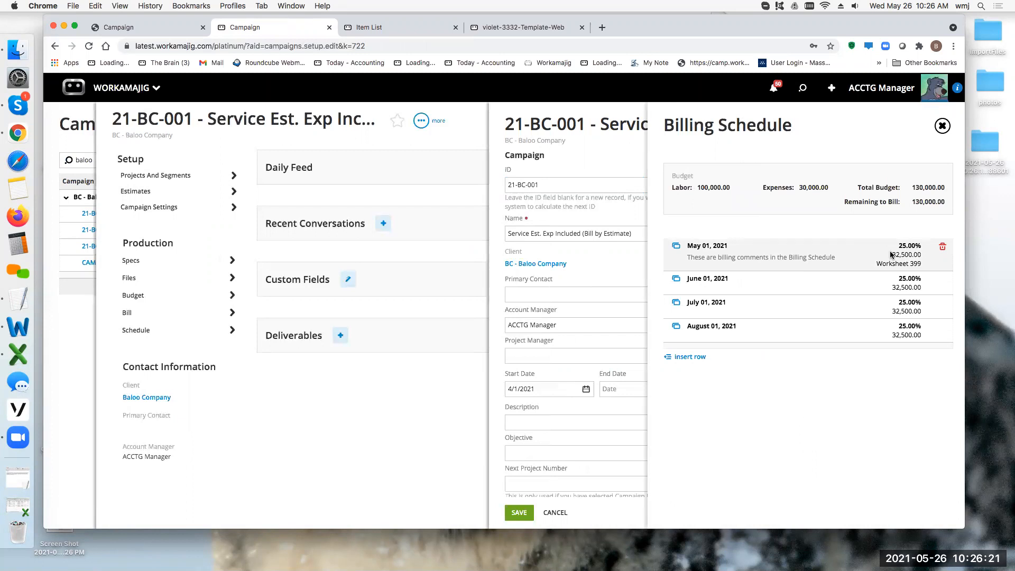
click(394, 28)
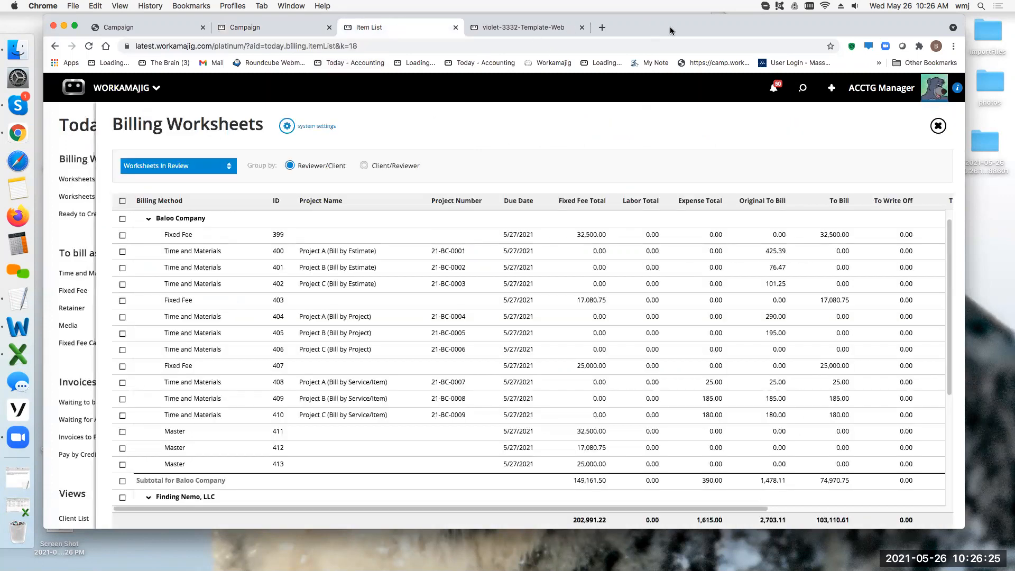
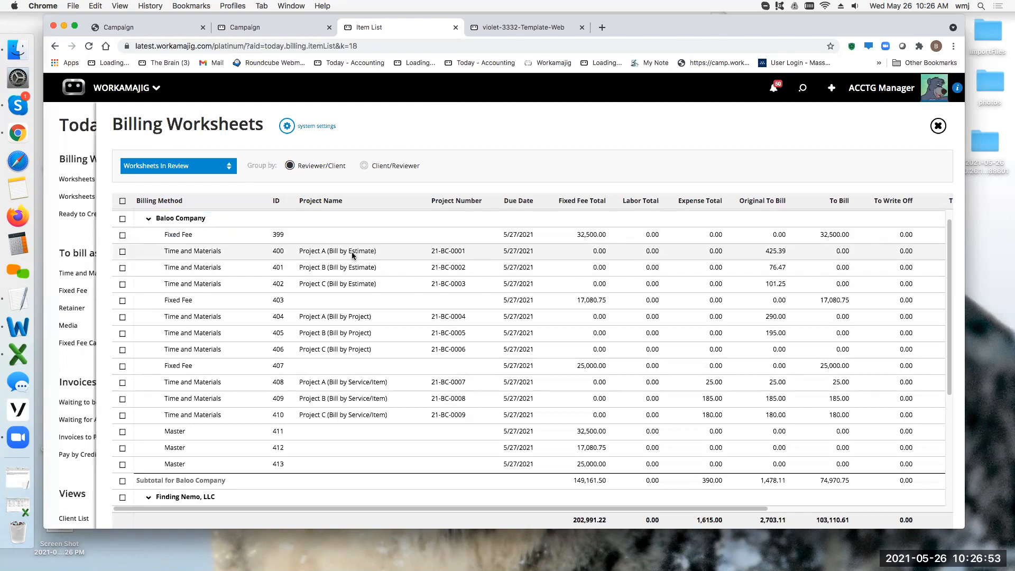
click(288, 32)
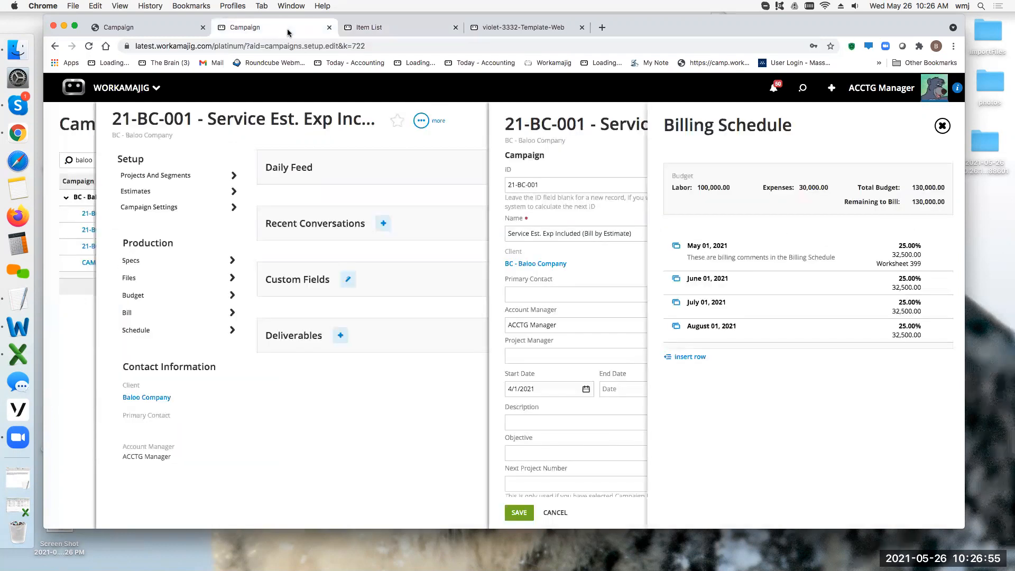
click(942, 125)
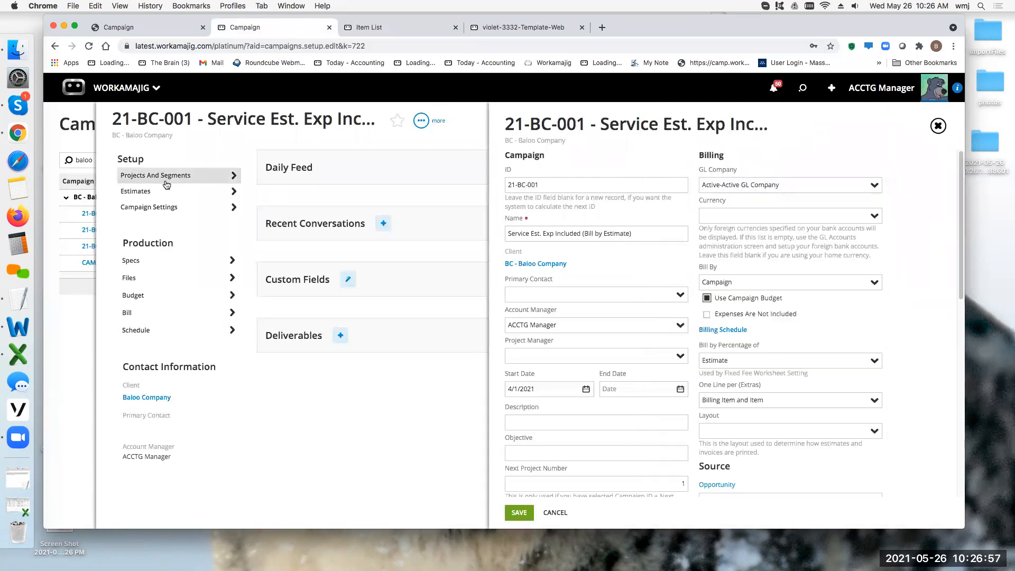
Examine the labor breakout of campaign 21-BC-001's estimate, and close the estimate and the estimate list.
click(136, 192)
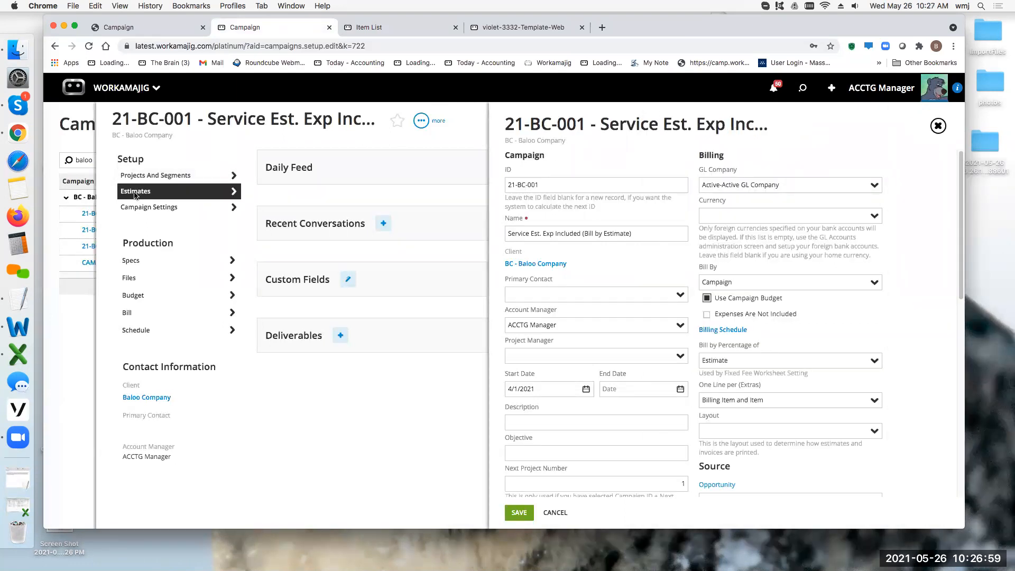
click(474, 182)
click(707, 232)
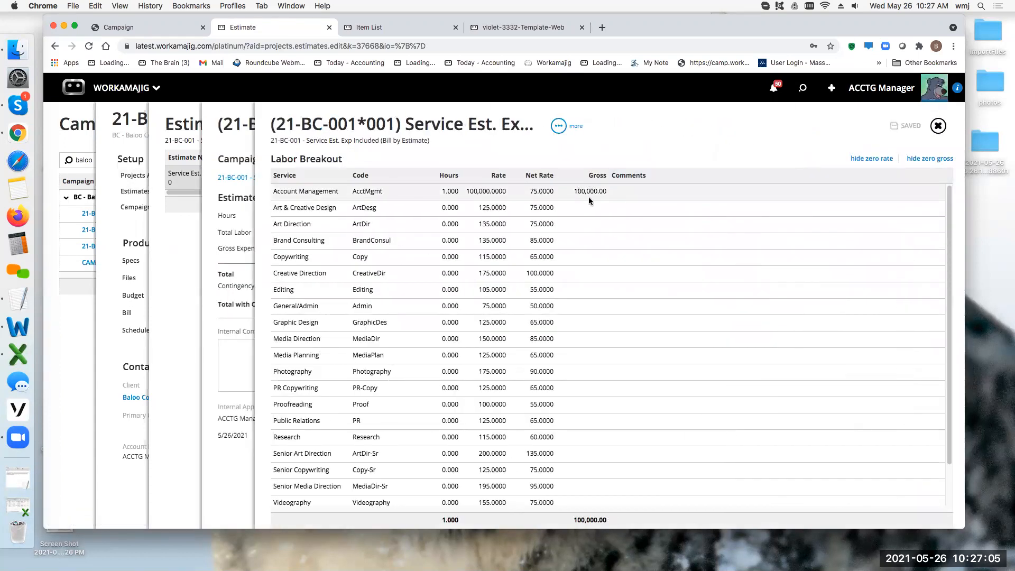
click(938, 127)
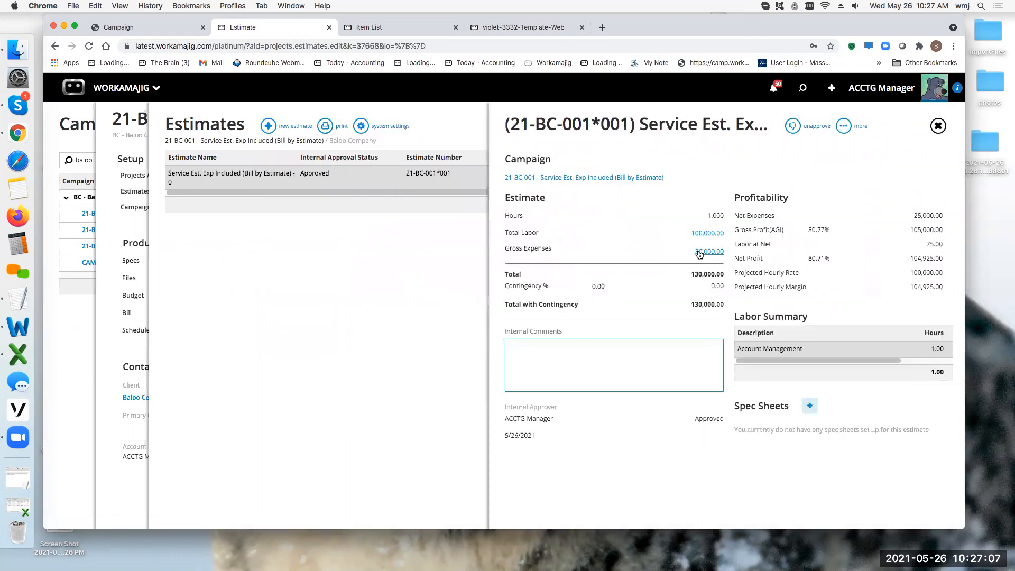
click(937, 126)
click(938, 127)
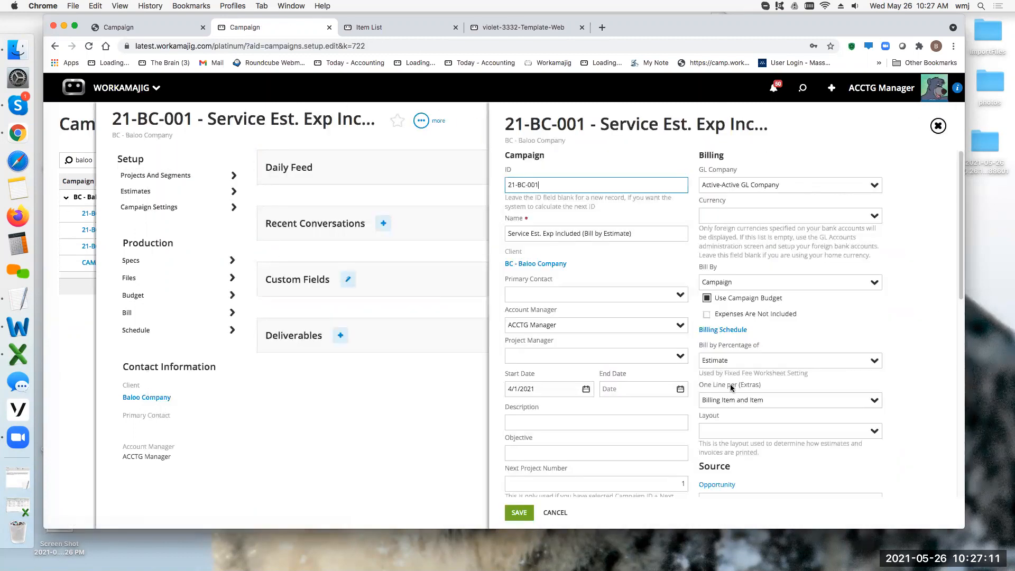
Check the budget in campaign 21-BC-001's billing schedule, and return to the list of billing worksheets in review.
click(723, 329)
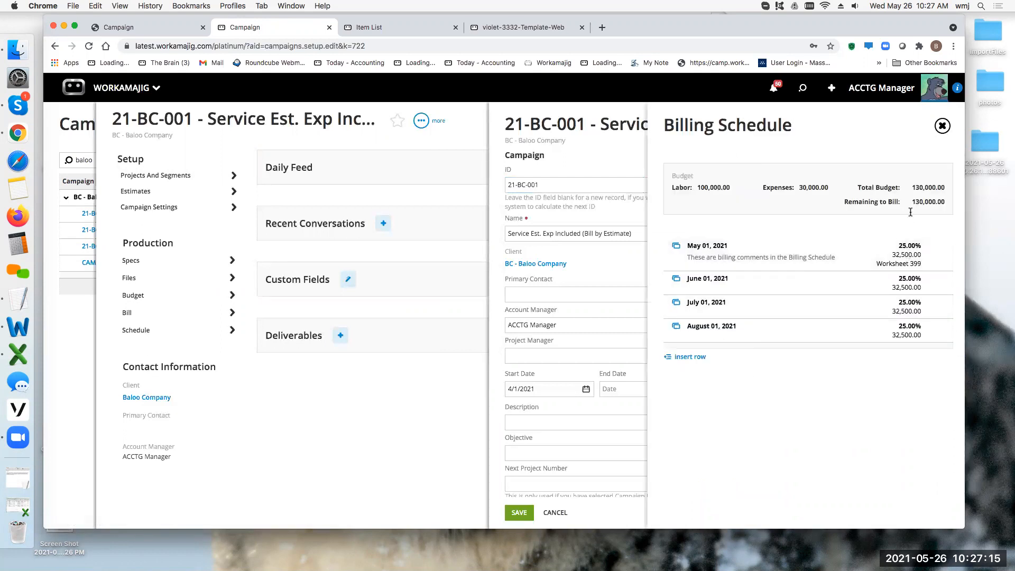
click(942, 126)
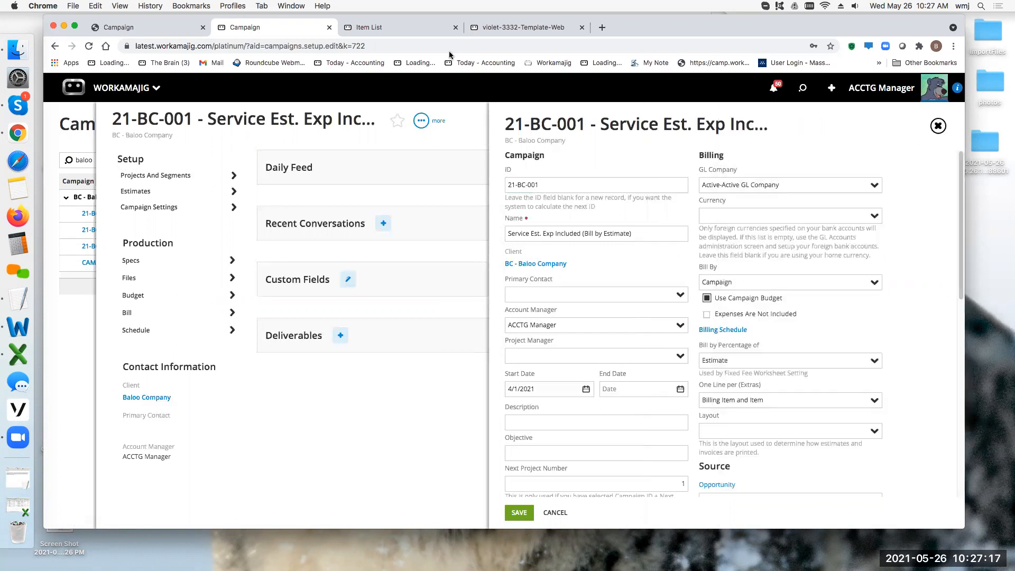
drag(784, 28, 780, 51)
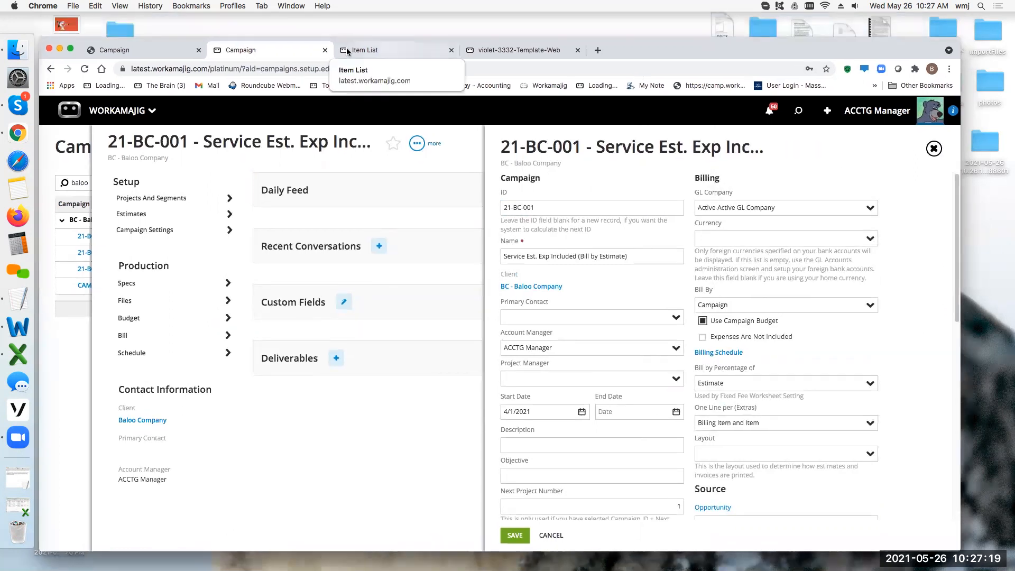
click(375, 52)
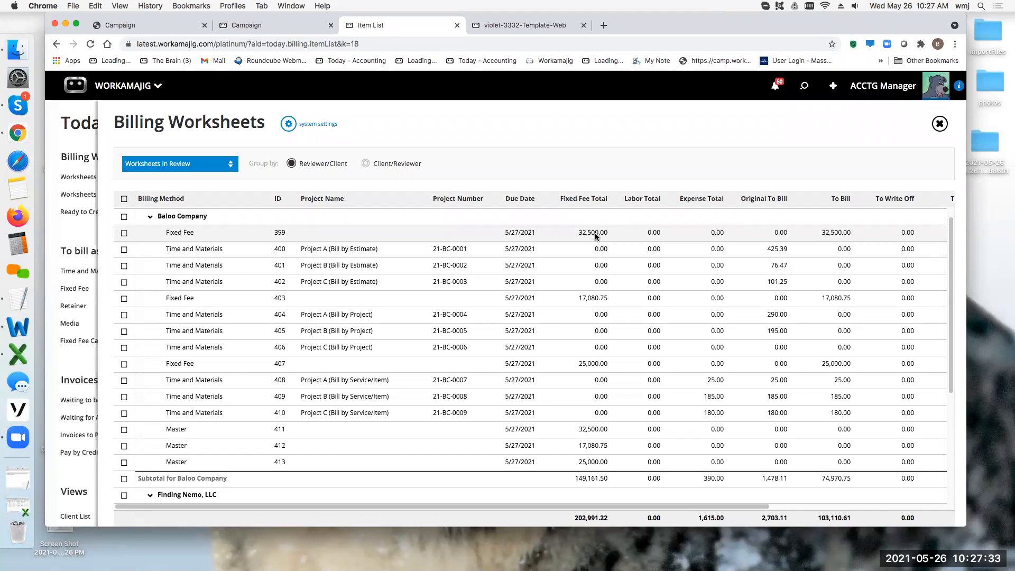
Examine the fixed amount and the worksheet settings of fixed fee worksheet 399.
click(293, 233)
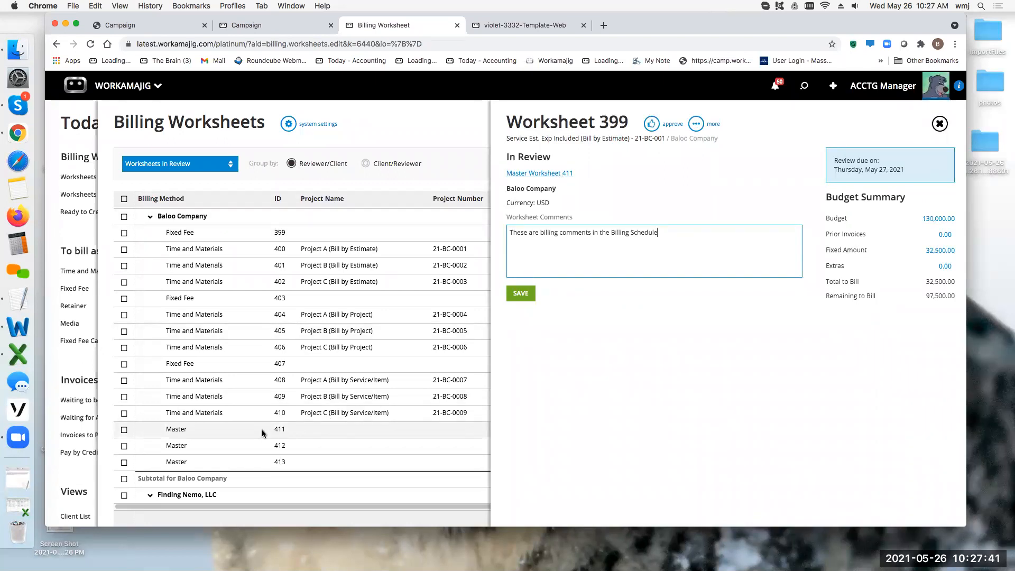
click(934, 251)
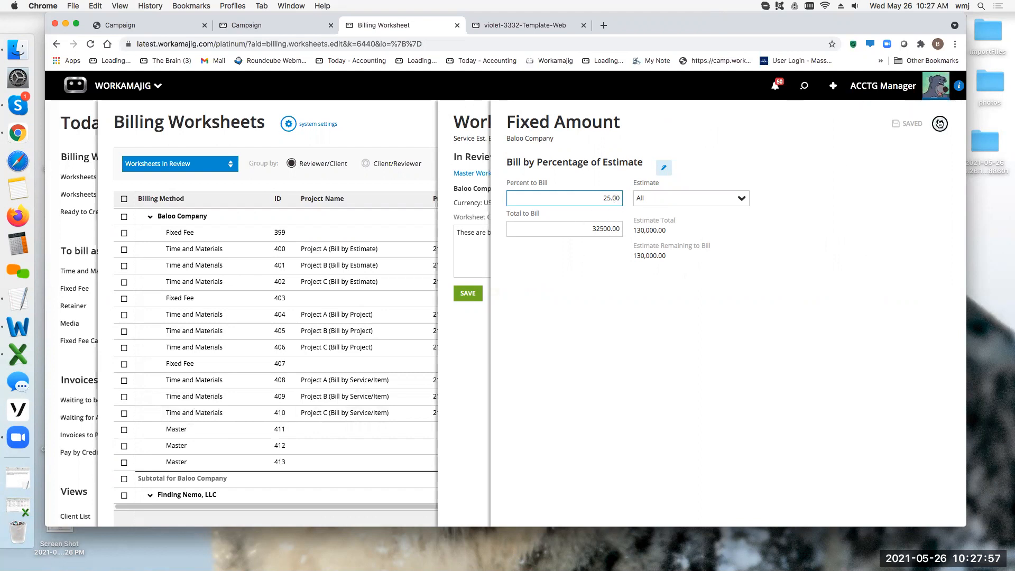
click(939, 124)
click(702, 128)
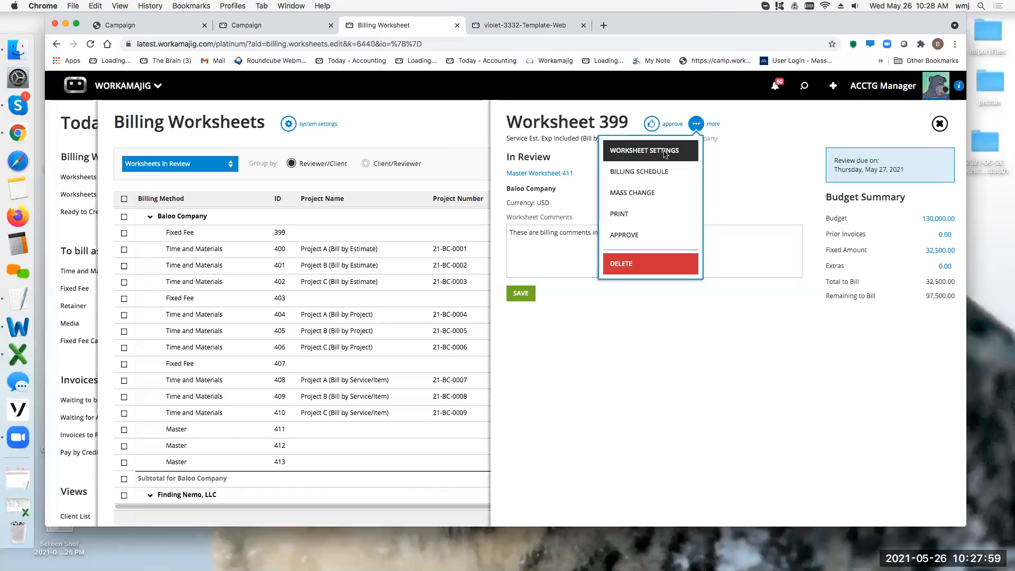
click(664, 150)
click(939, 124)
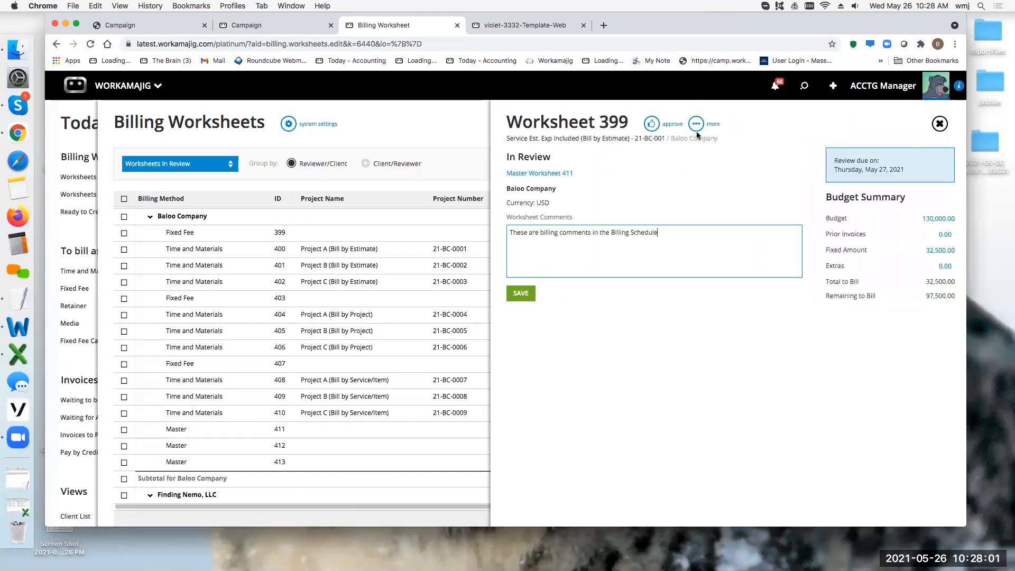
View the campaign billing schedule linked to worksheet 399, and close everything back to the worksheet list.
click(696, 125)
click(658, 172)
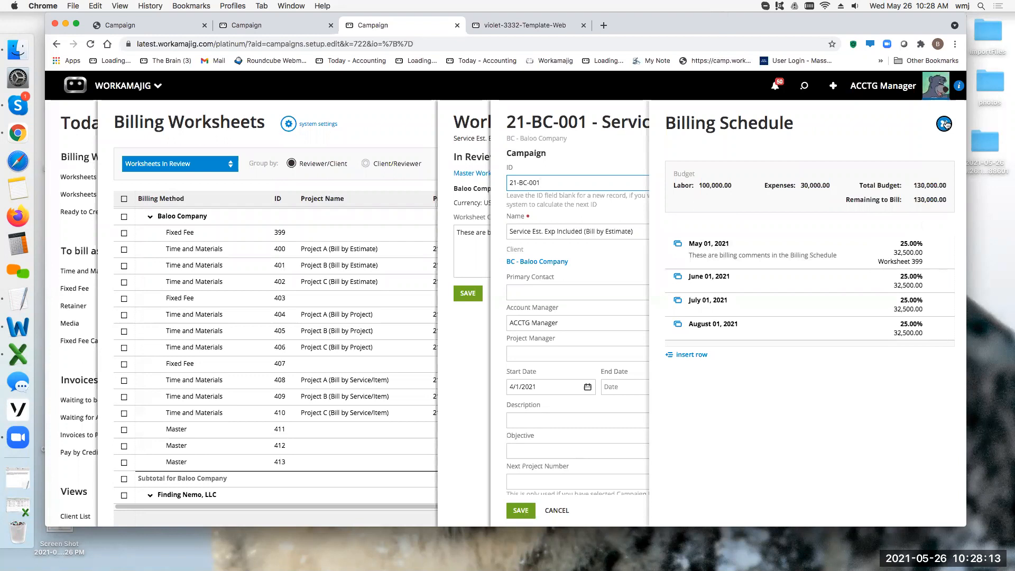
click(944, 124)
click(944, 124)
click(939, 124)
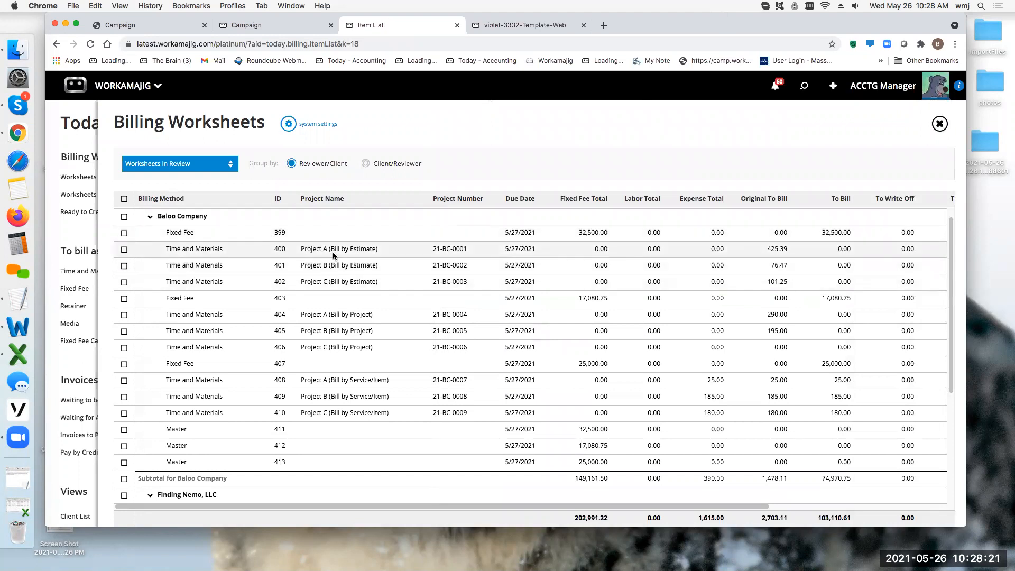
Check the projects of campaign 21-BC-001, and examine Project A's worksheet 400 for its transactions to mark as billed and its addable billable transactions.
click(278, 25)
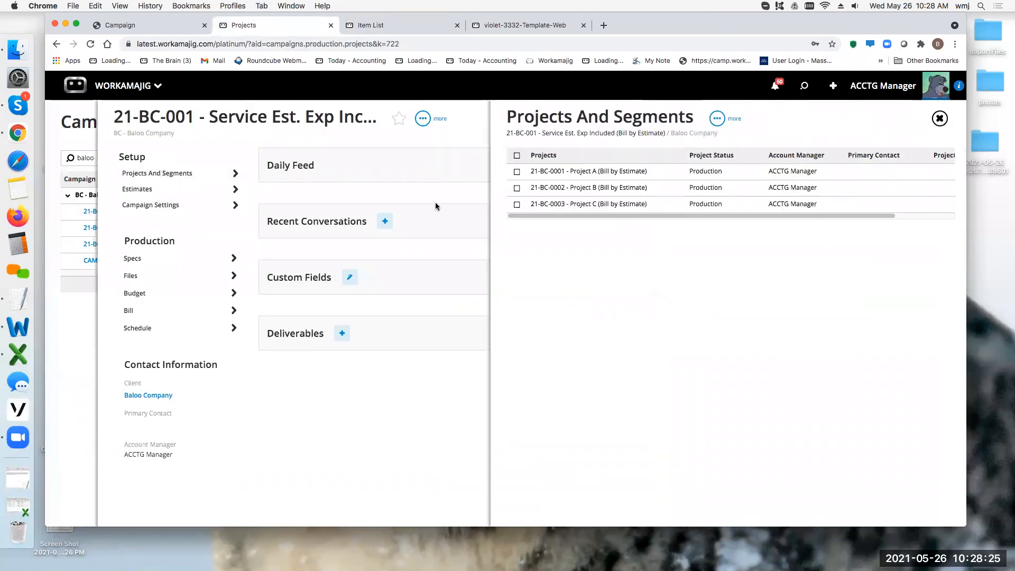
click(394, 28)
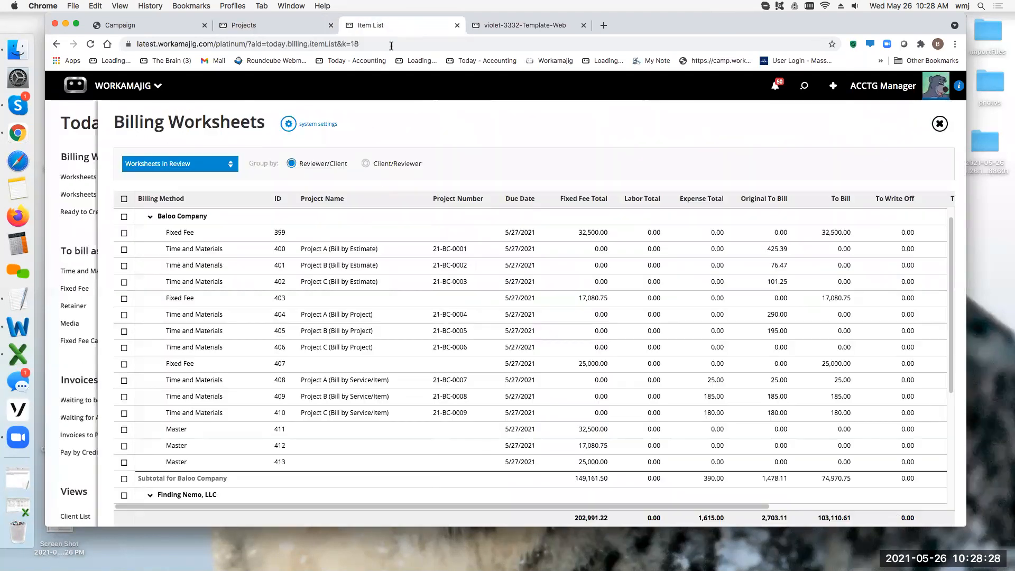
click(343, 249)
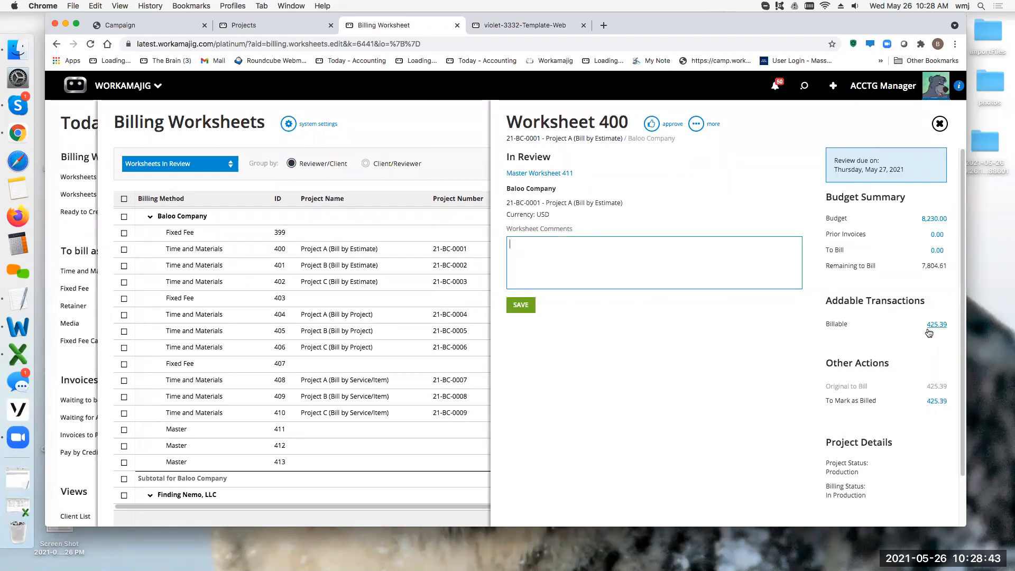
click(934, 401)
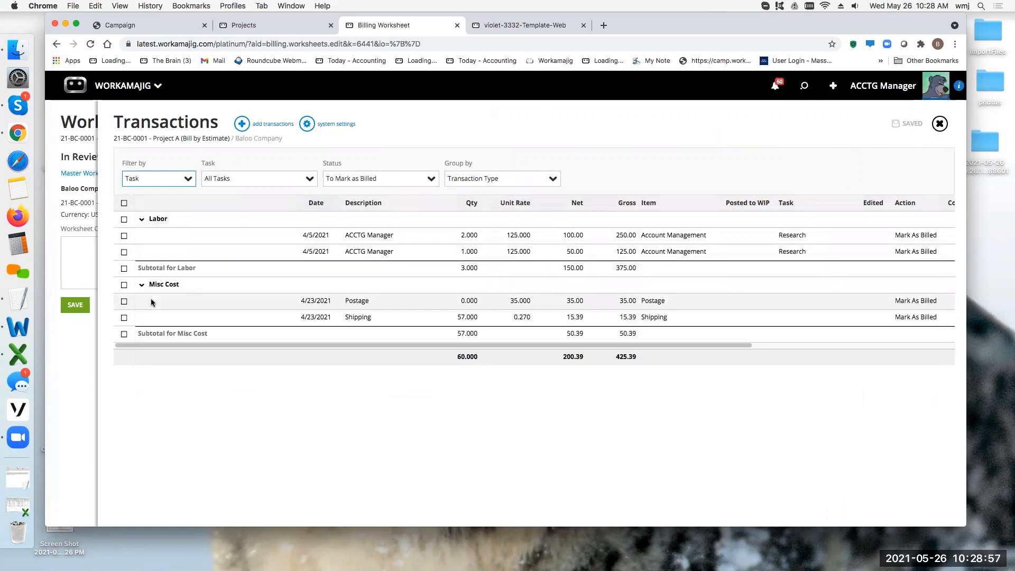
click(940, 125)
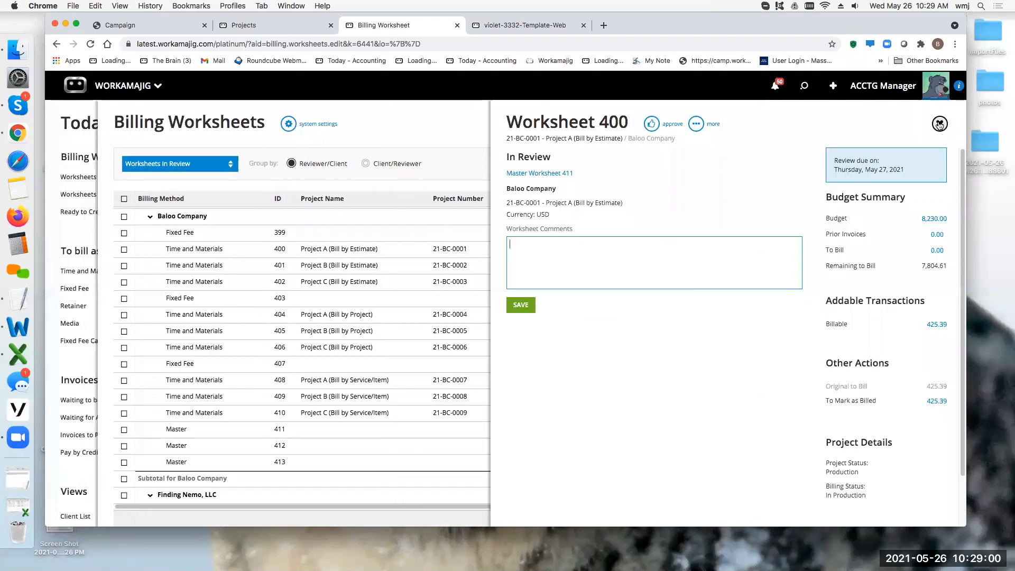
click(935, 325)
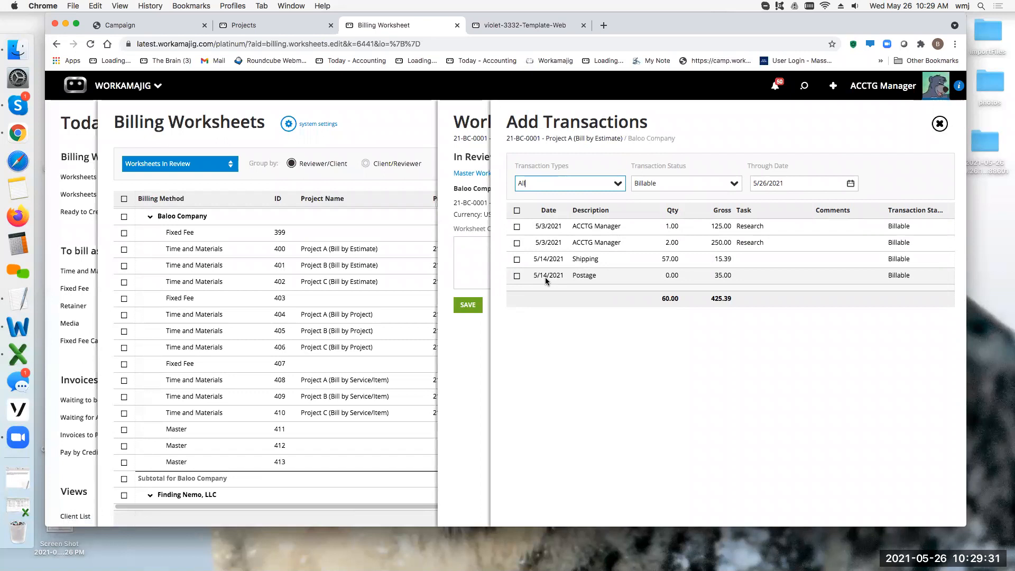
click(938, 124)
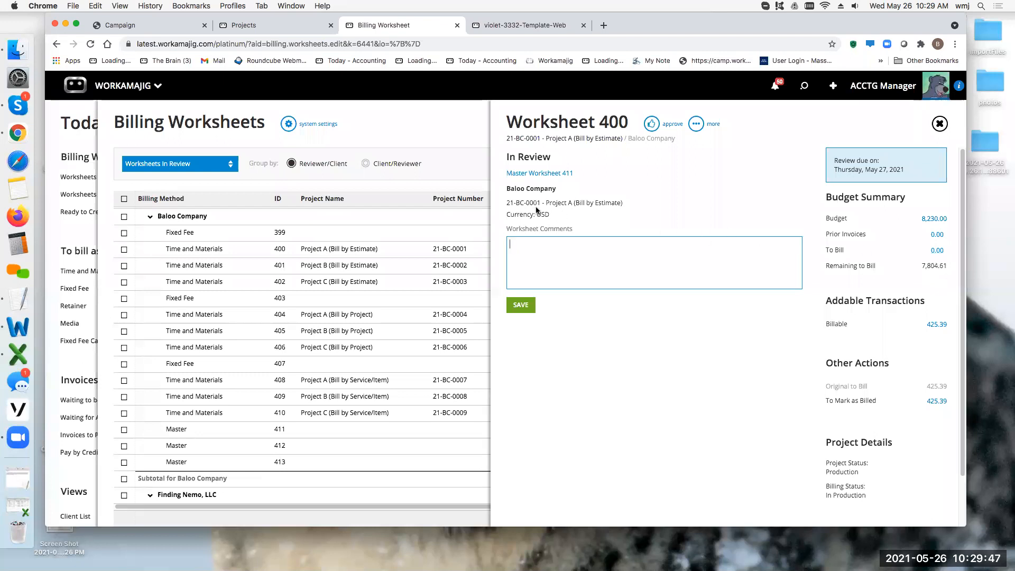
Check the actions available for the first labor transaction to mark as billed on worksheet 400, and close the worksheet.
click(937, 402)
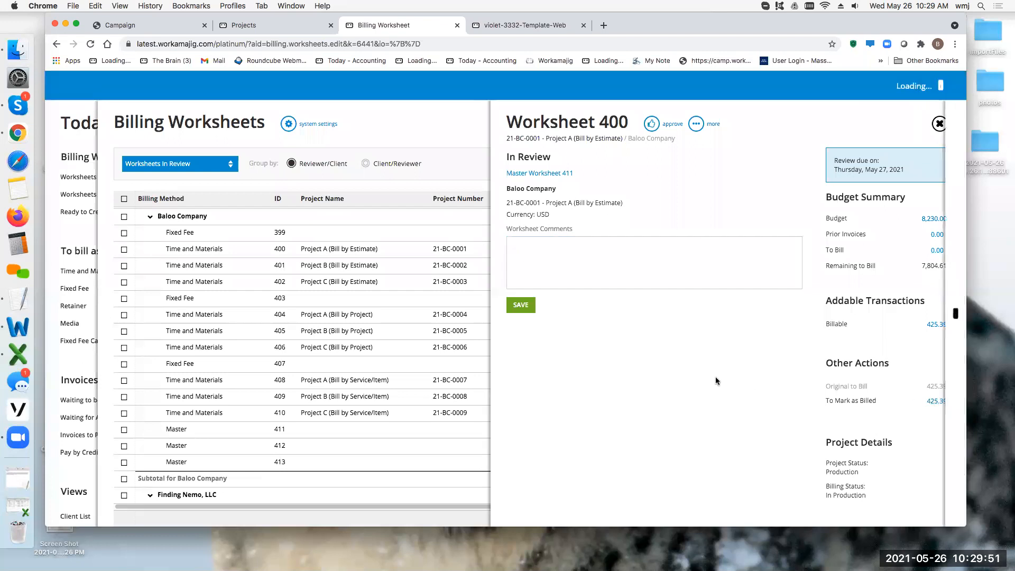
click(124, 235)
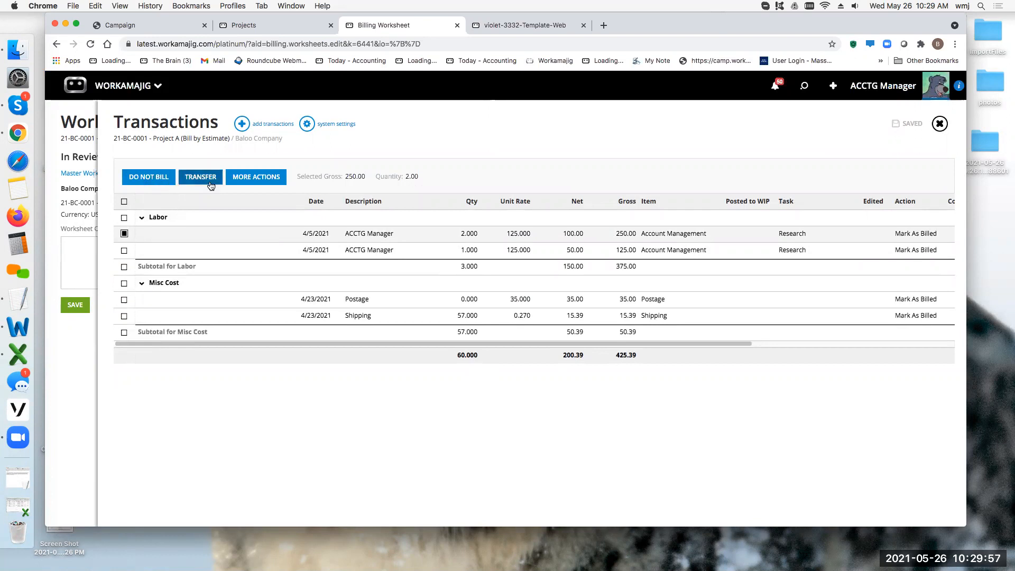
click(124, 234)
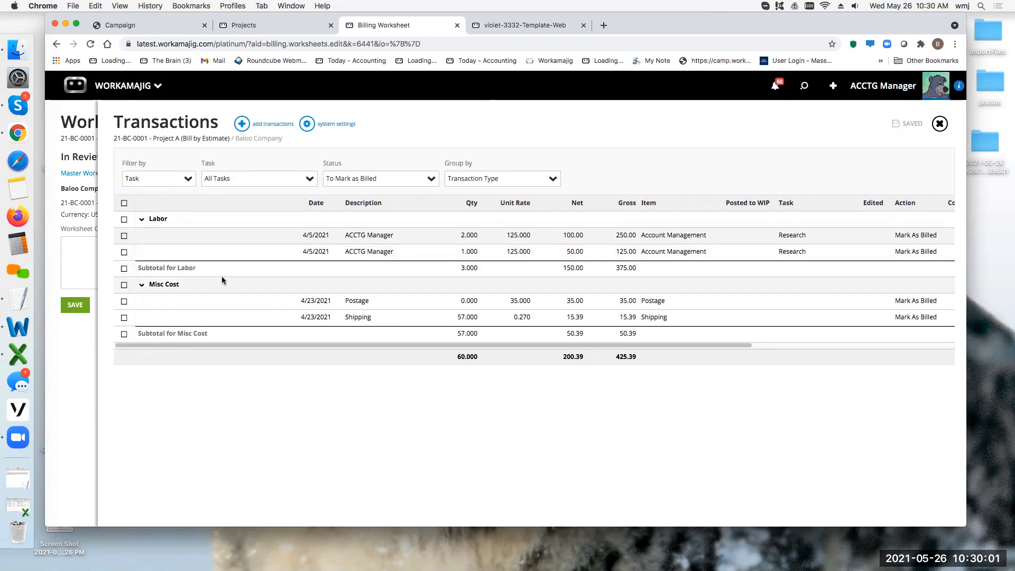
click(940, 123)
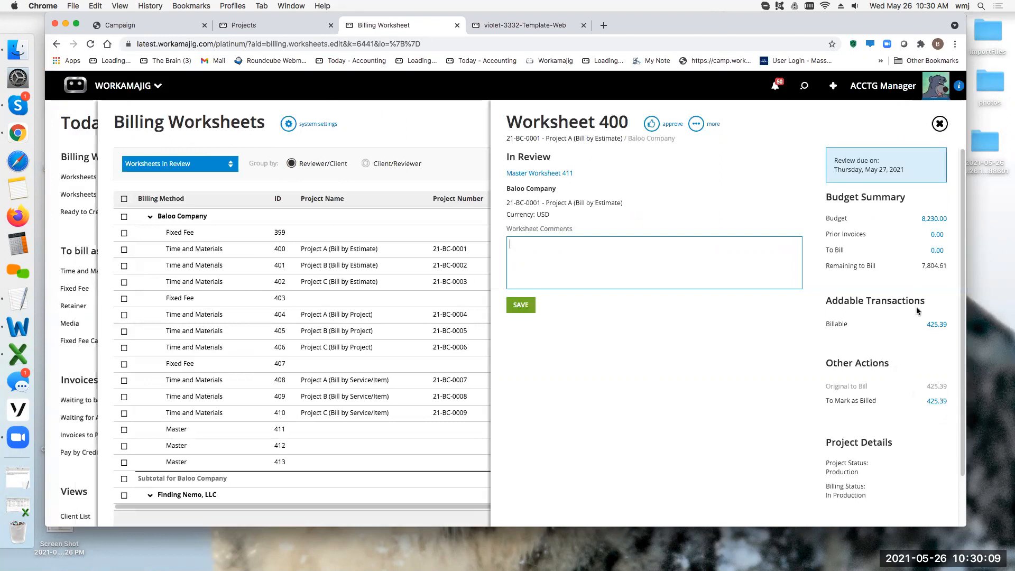
click(939, 123)
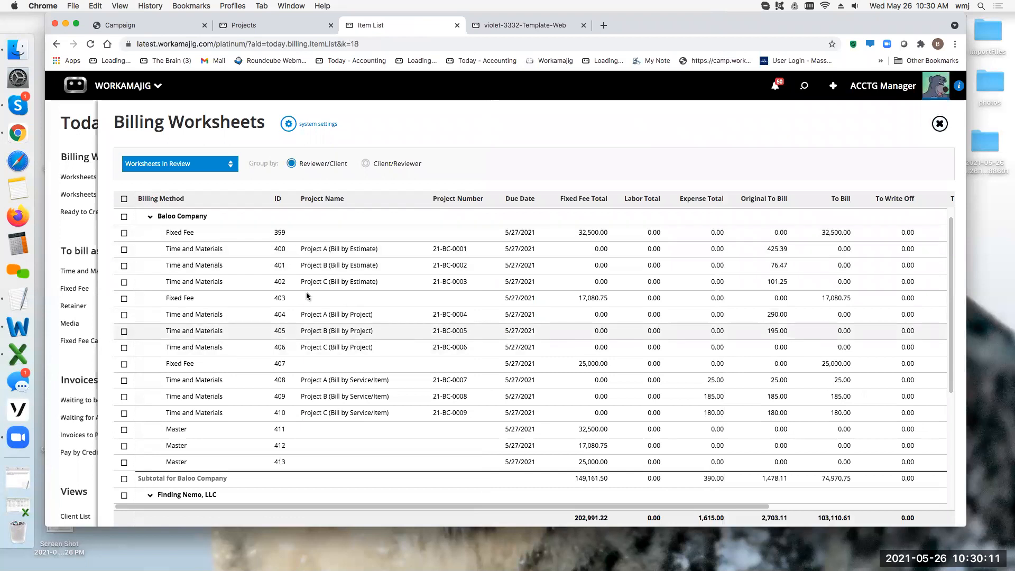
Examine the addable billable transactions of Project B's worksheet 401, and close the transaction list.
click(337, 264)
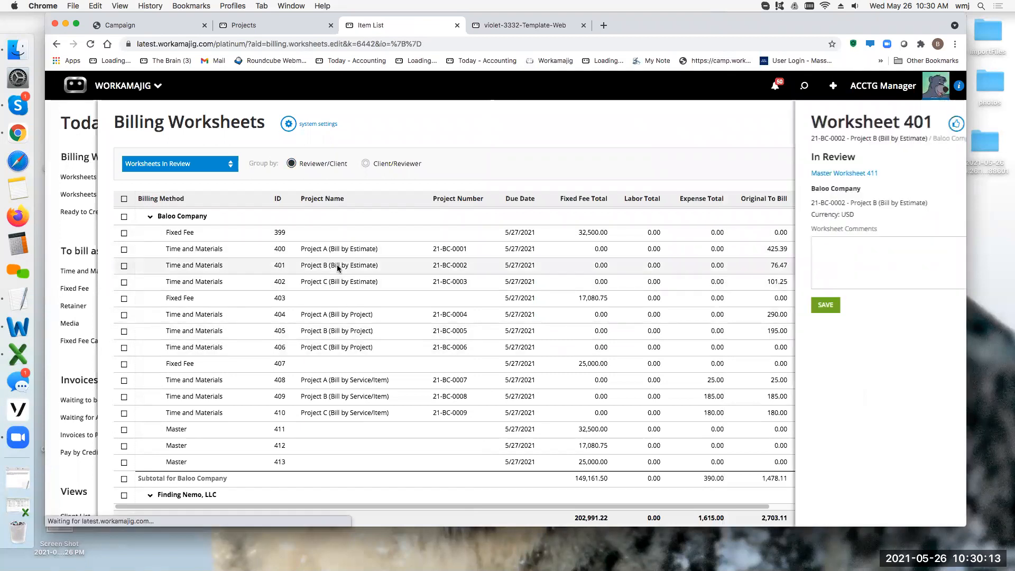
click(936, 324)
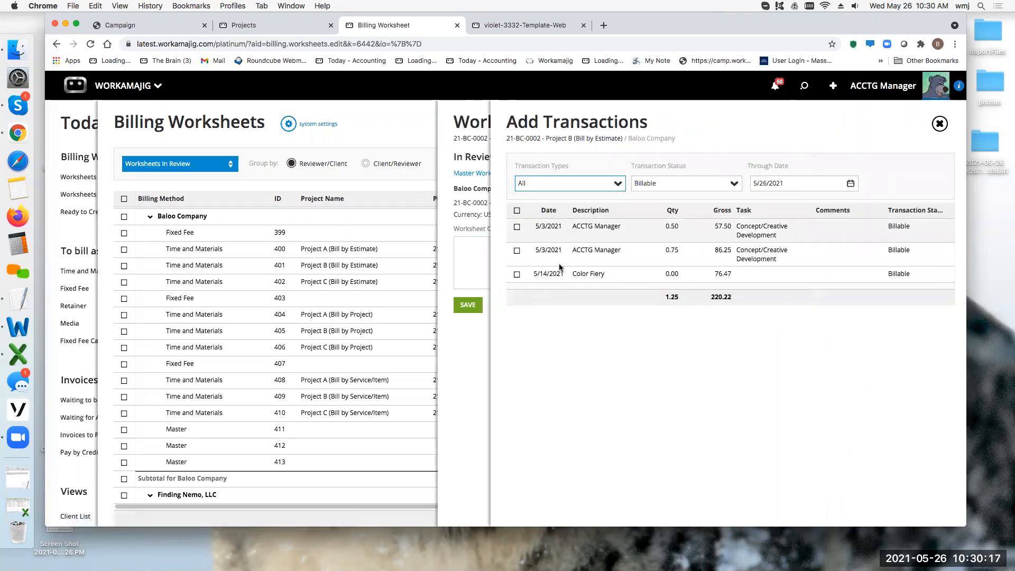
click(939, 131)
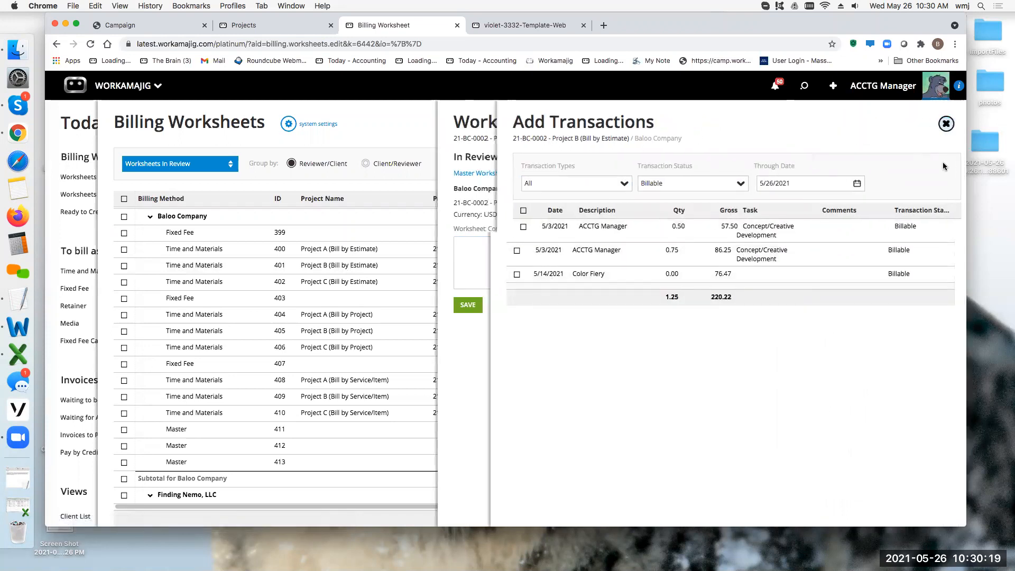
Check worksheet 401's transactions to mark as billed, and view Project C's worksheet 402 before returning to the worksheet list.
click(936, 401)
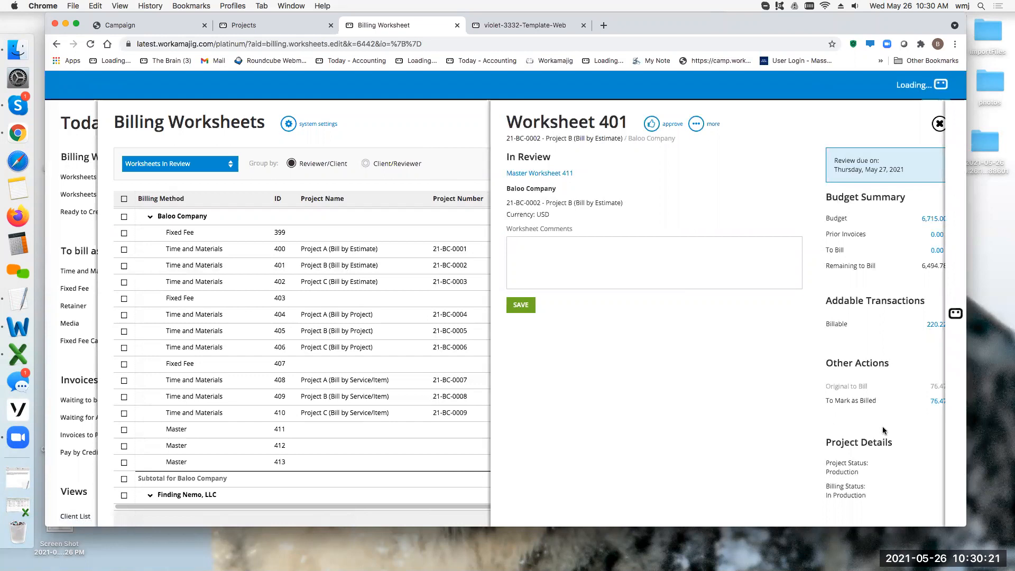
click(939, 124)
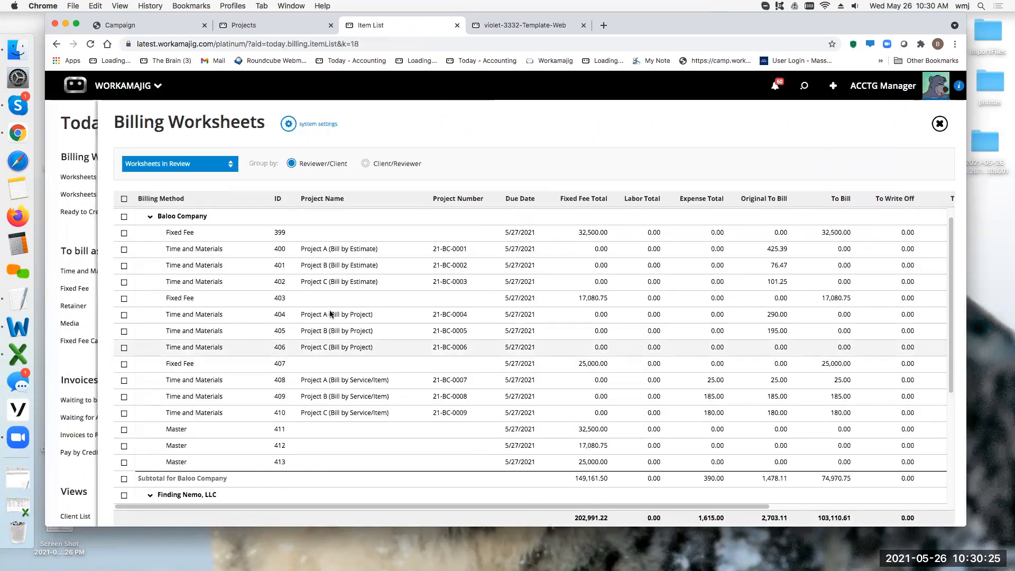
click(342, 281)
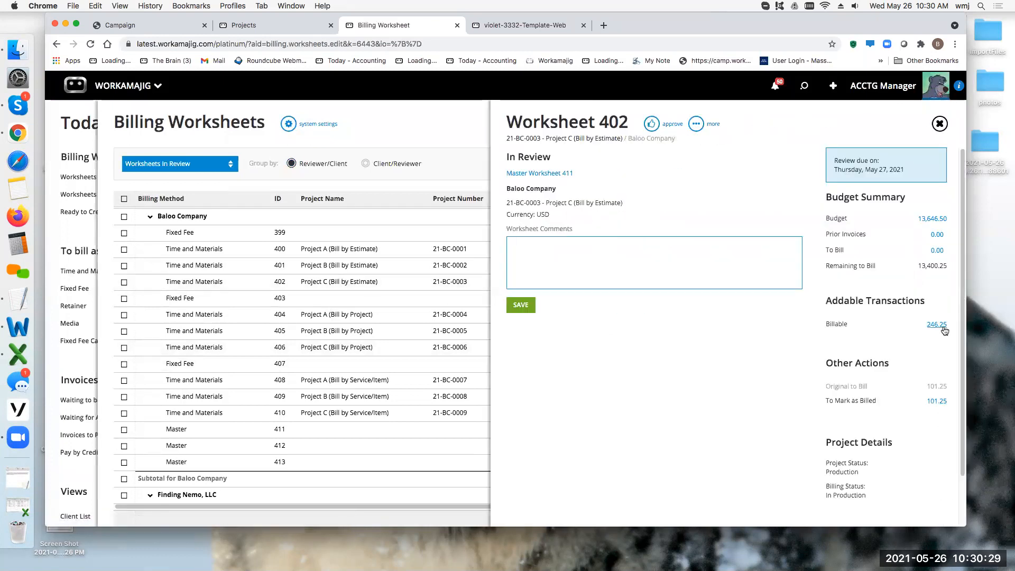
click(940, 124)
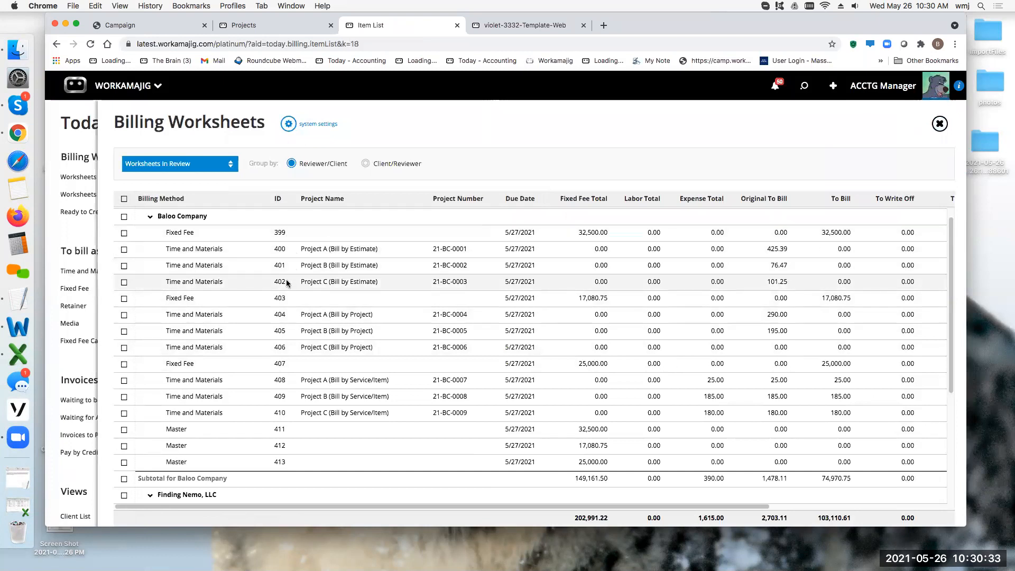
Approve master worksheet 411 for campaign 21-BC-001 without approval comments, and close it.
click(259, 428)
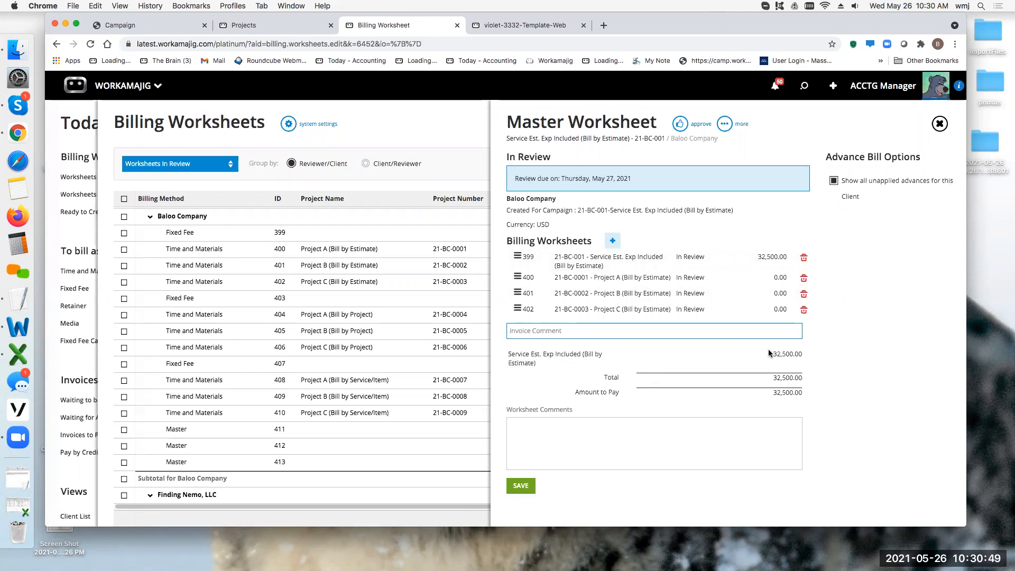
click(697, 126)
click(853, 213)
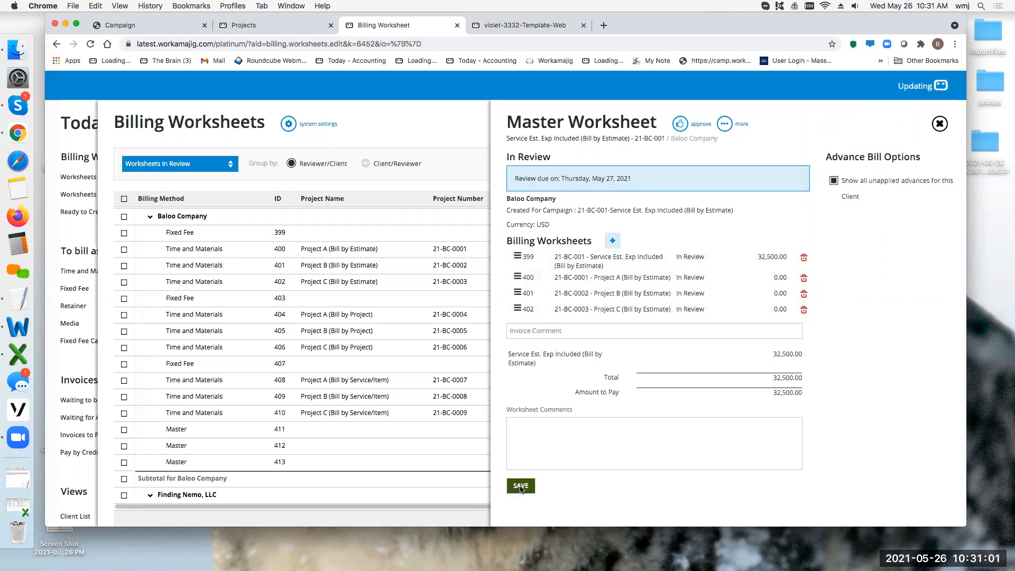
click(939, 123)
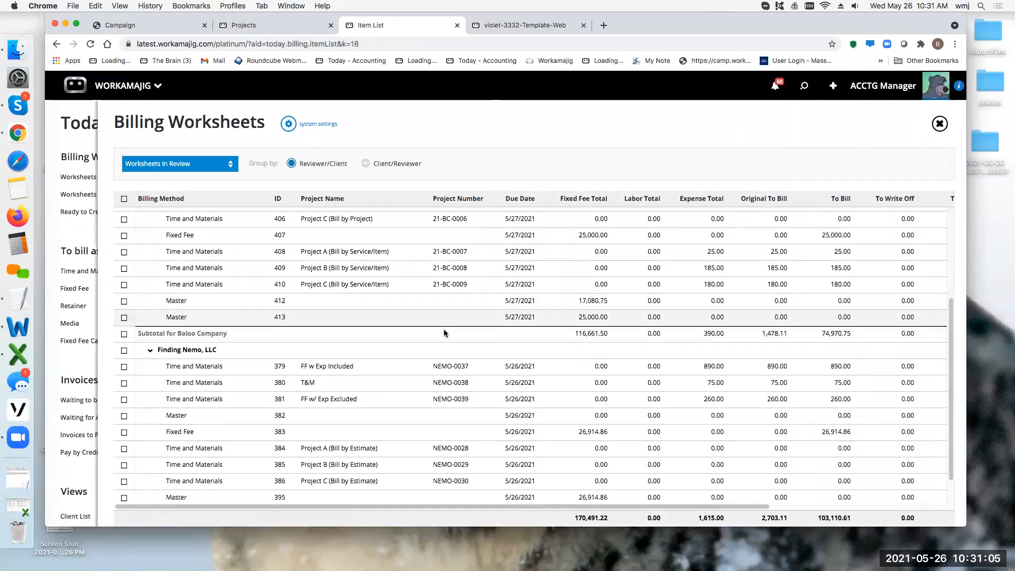
View the projects included in the approved project estimate 21-BC-002*002 of campaign 21-BC-002.
scroll(442, 327, up, 4)
scroll(445, 333, up, 2)
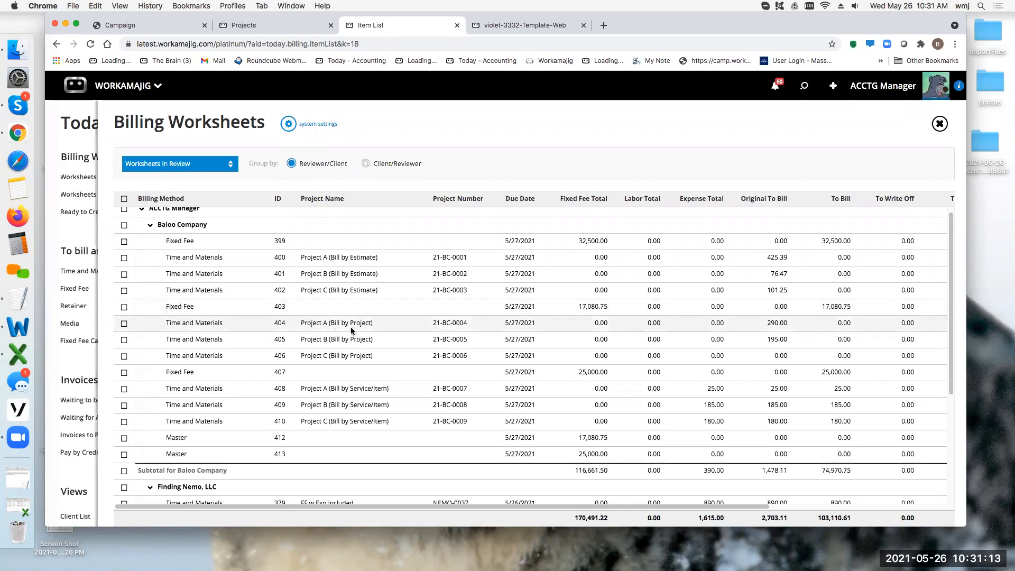
click(245, 25)
click(98, 289)
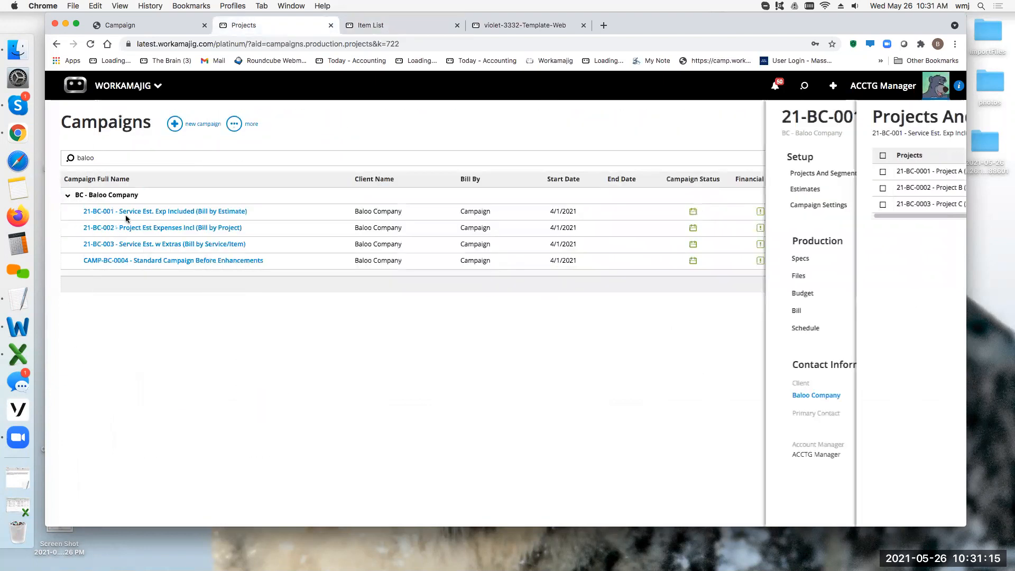
click(127, 228)
click(149, 195)
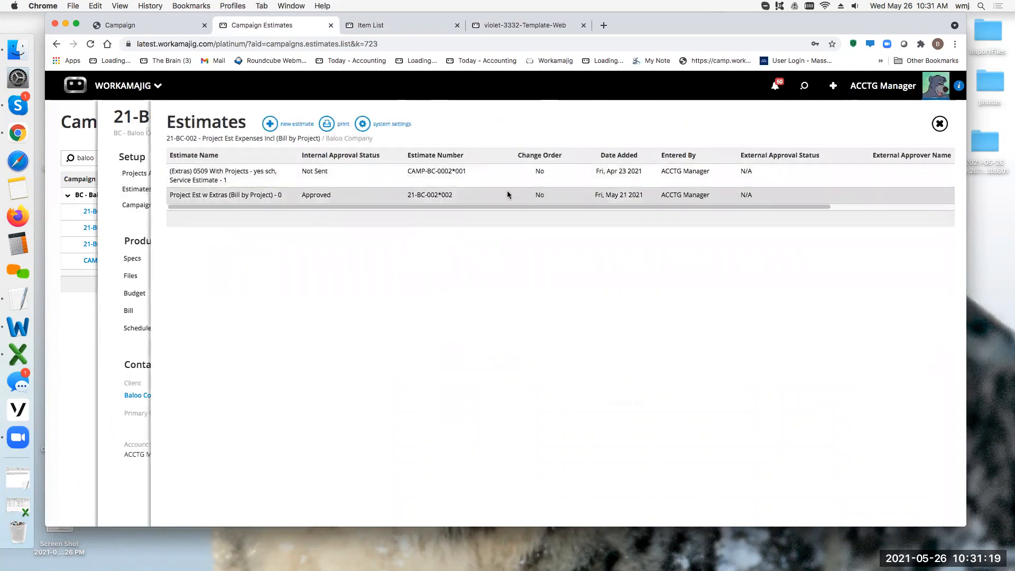
click(526, 196)
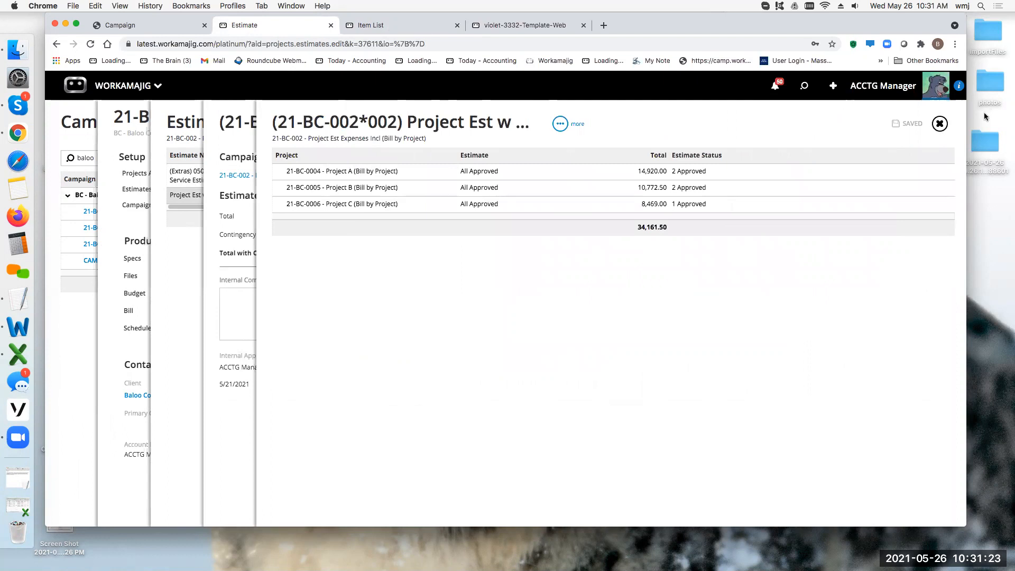
Examine campaign 21-BC-002's settings for its Bill by Percentage of options and its billing schedule, and close the settings.
click(148, 206)
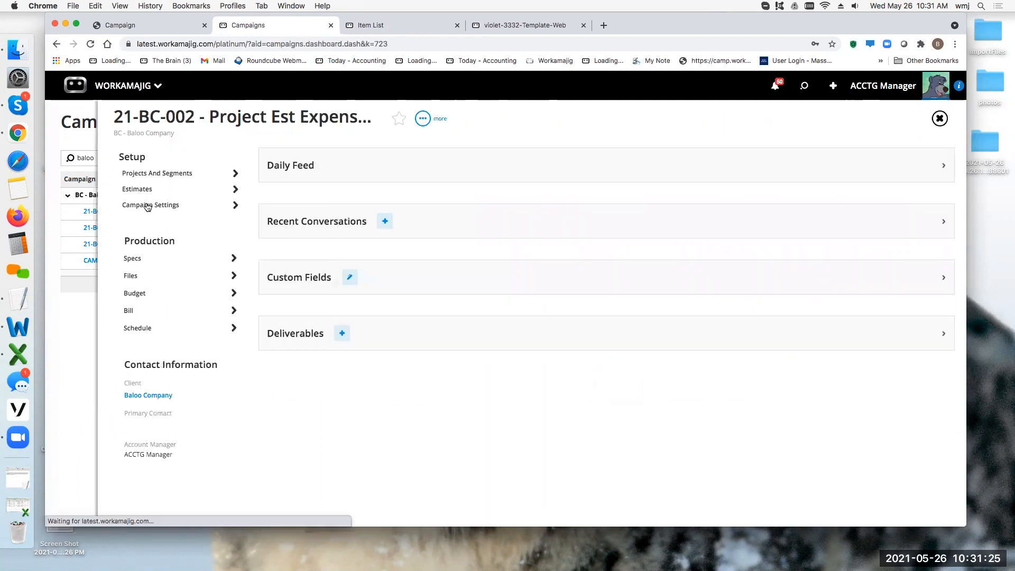
click(147, 207)
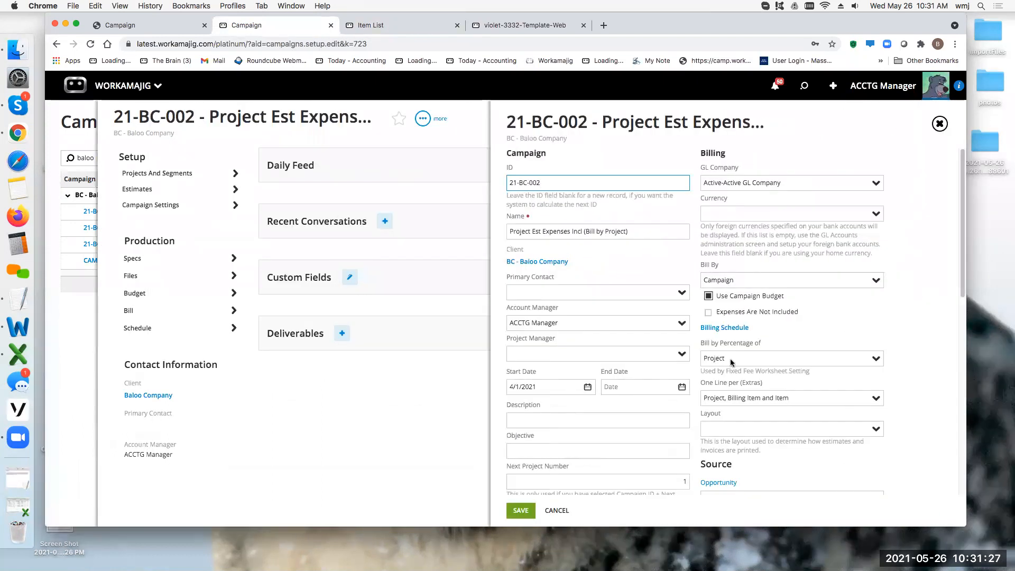
click(838, 365)
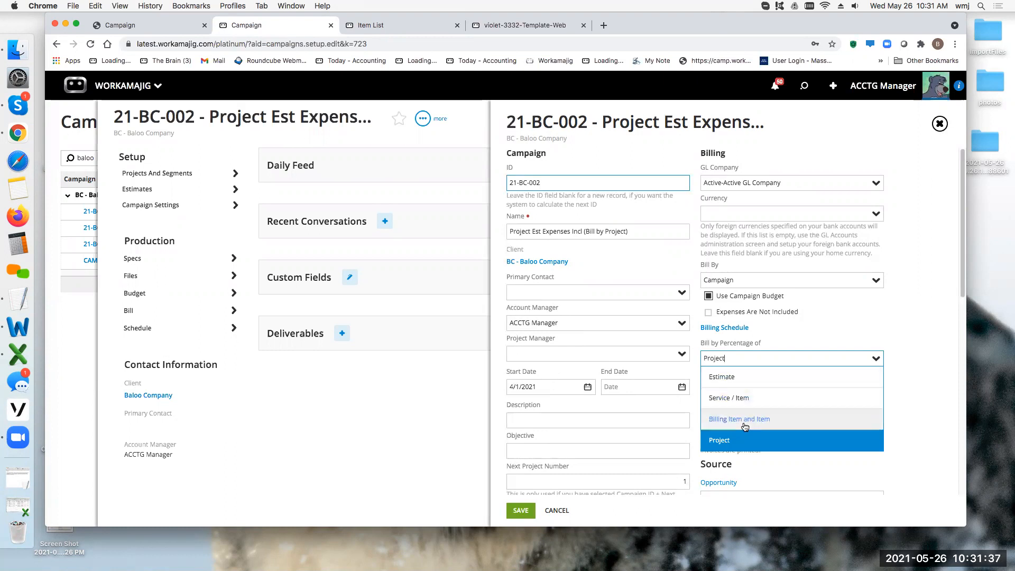
click(739, 328)
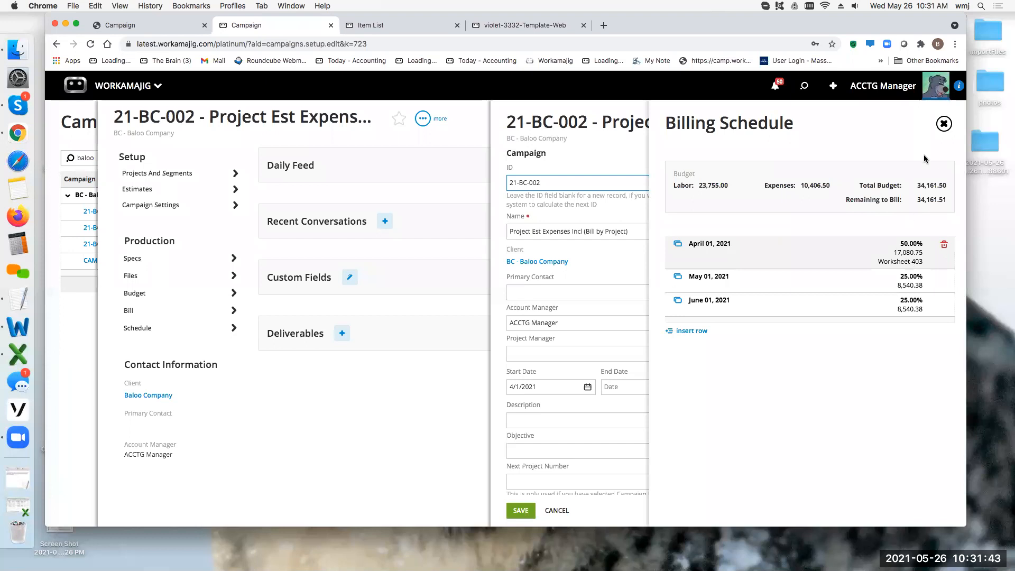
click(944, 123)
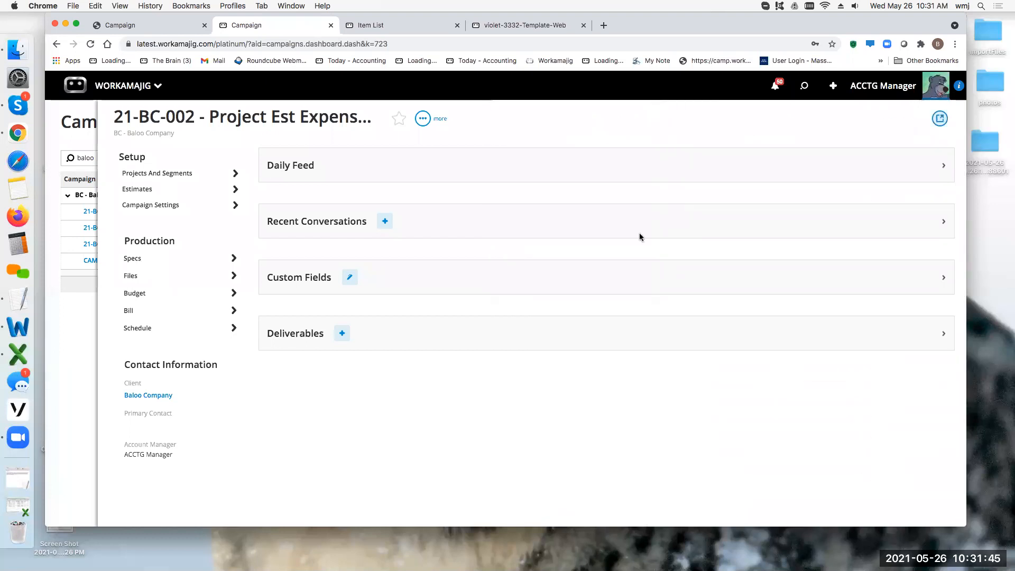
Examine the fixed amount breakdown by project on the campaign's fixed fee worksheet 403, and close the worksheet.
click(383, 26)
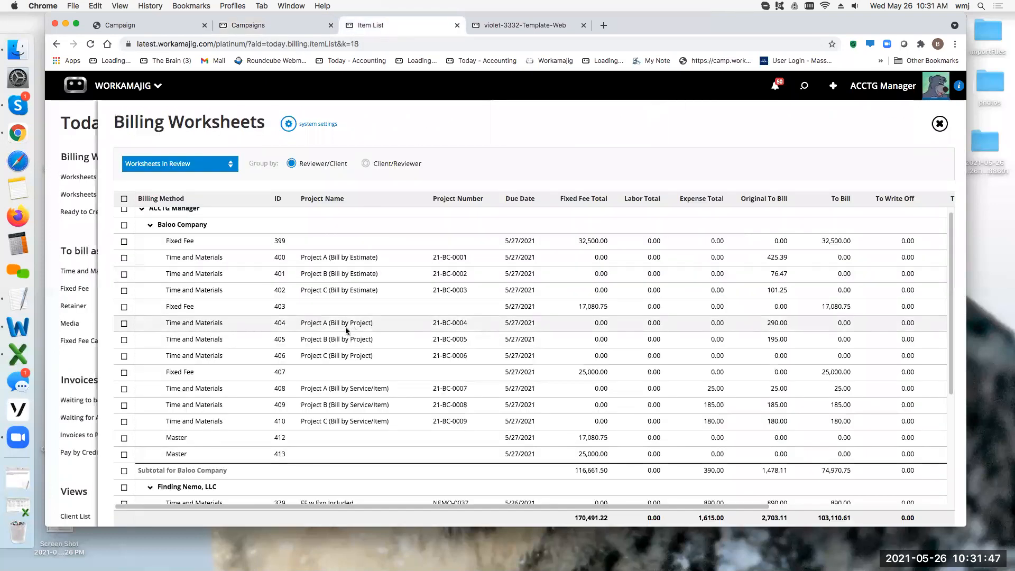
click(320, 310)
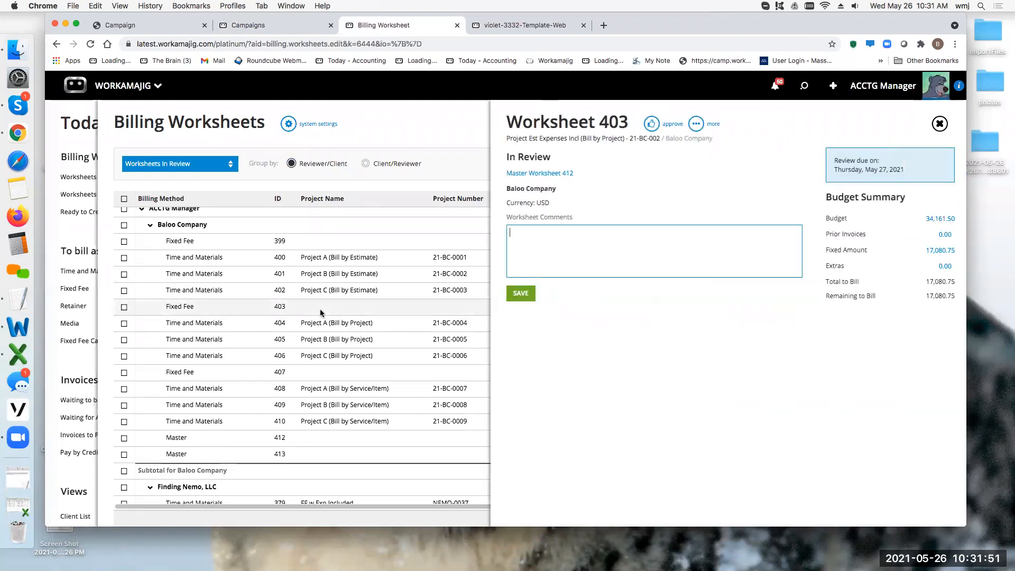
click(942, 252)
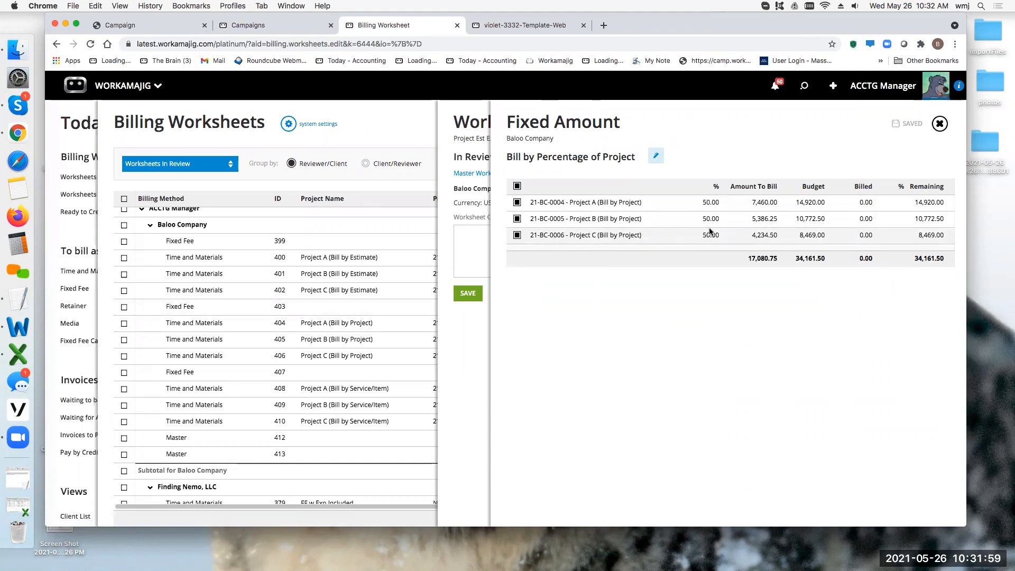
click(940, 124)
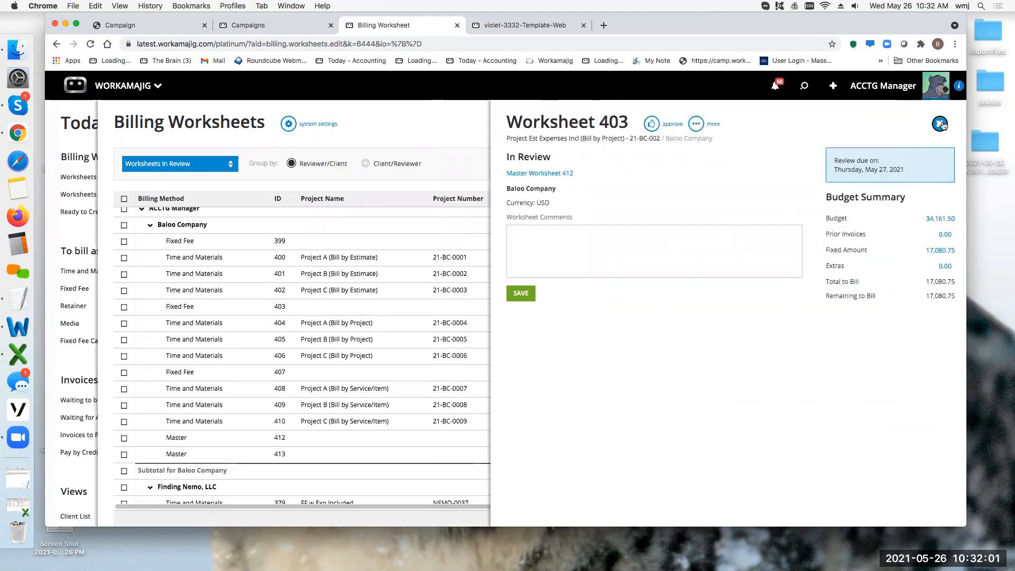
click(939, 124)
Examine the addable billable transactions and the transactions to mark as billed on Project A's worksheet 404, and close it.
click(351, 322)
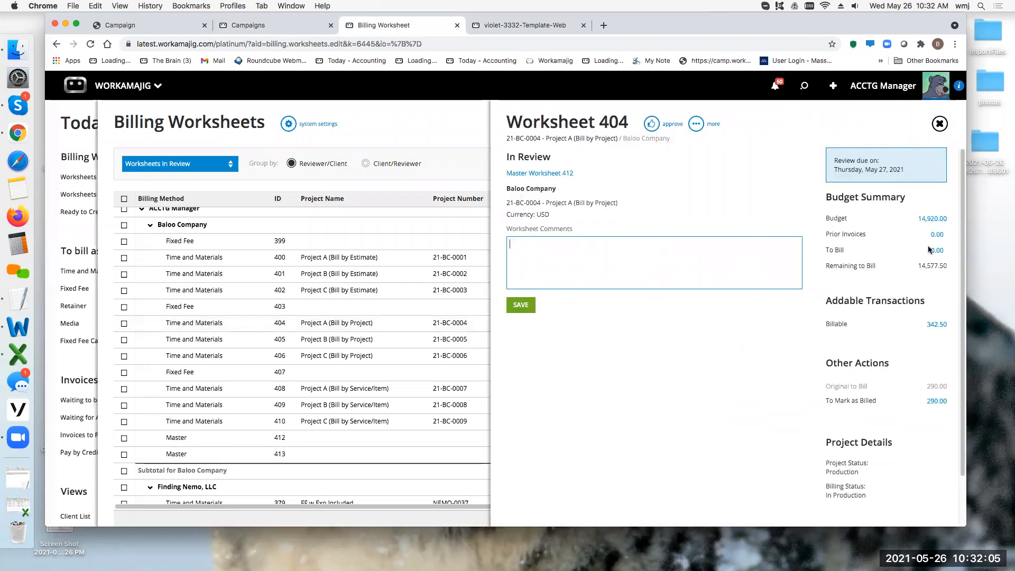
click(937, 328)
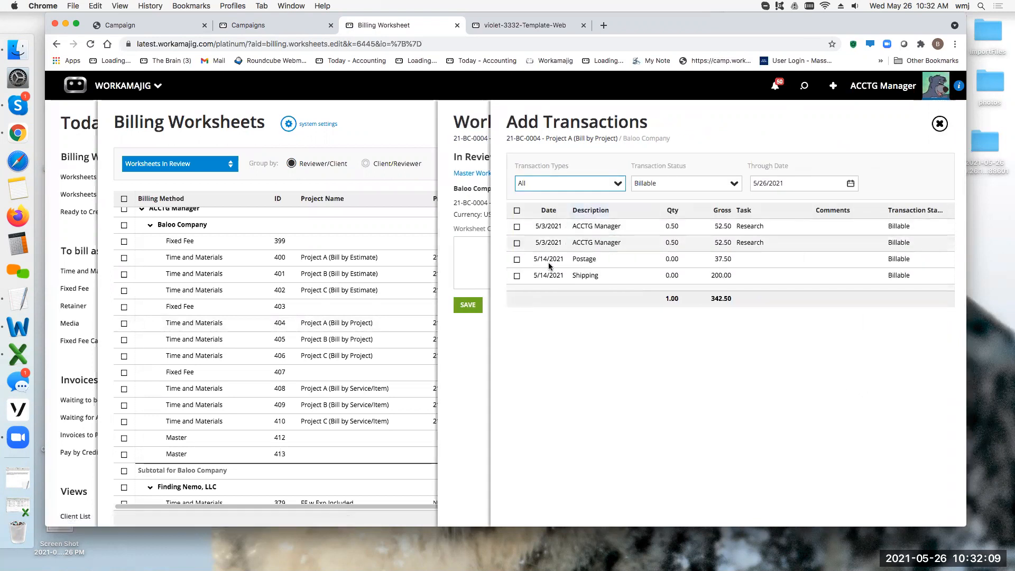
click(939, 123)
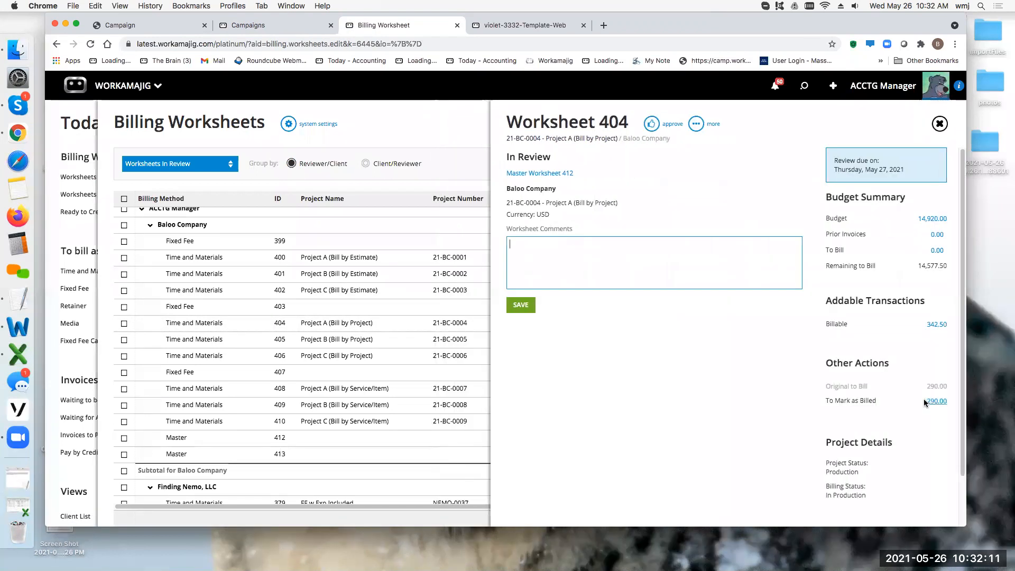
click(936, 401)
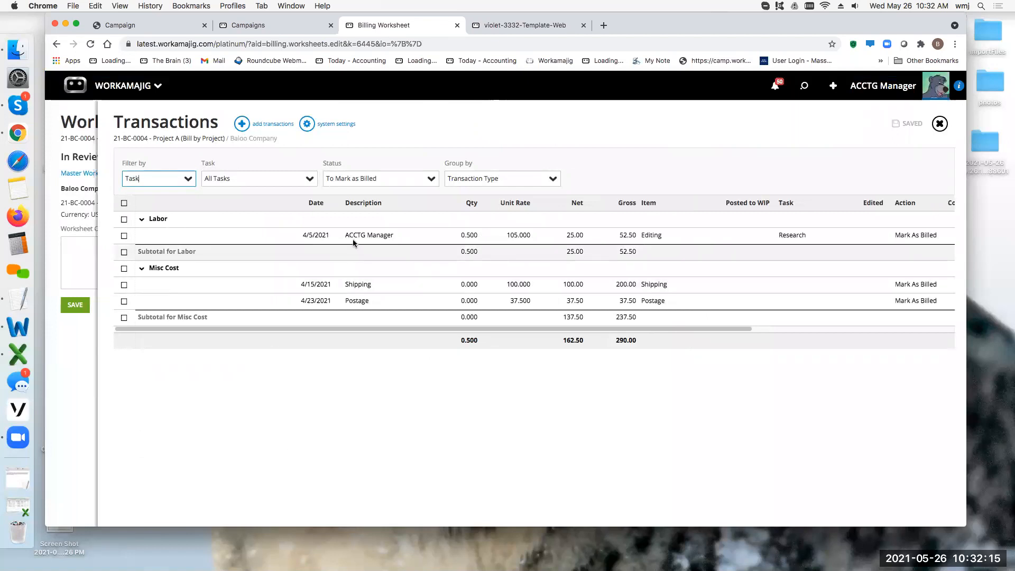
click(940, 124)
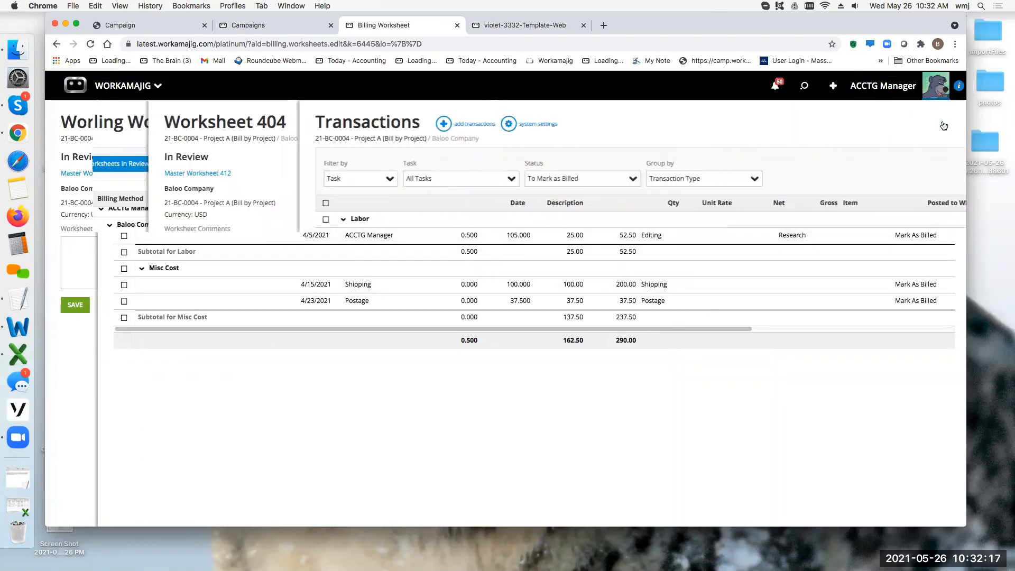
click(940, 124)
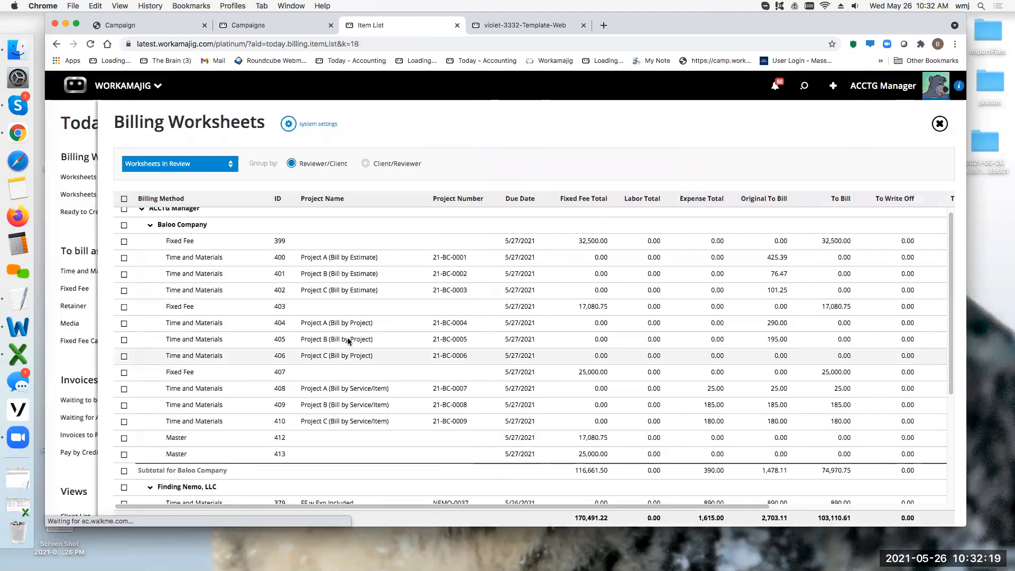
Check the billing summaries of Project B's worksheet 405 and Project C's worksheet 406, closing each one.
click(348, 342)
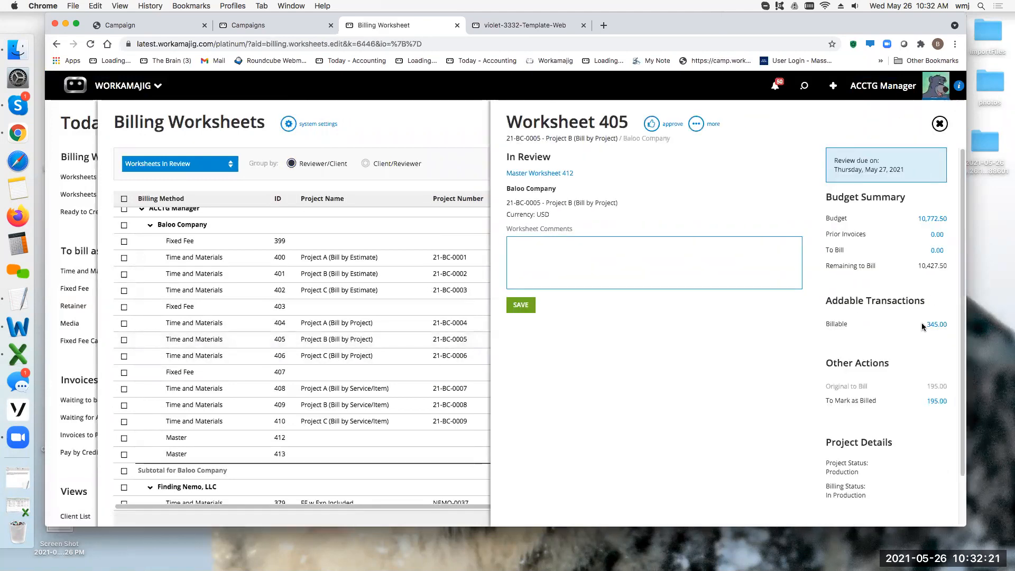
click(940, 124)
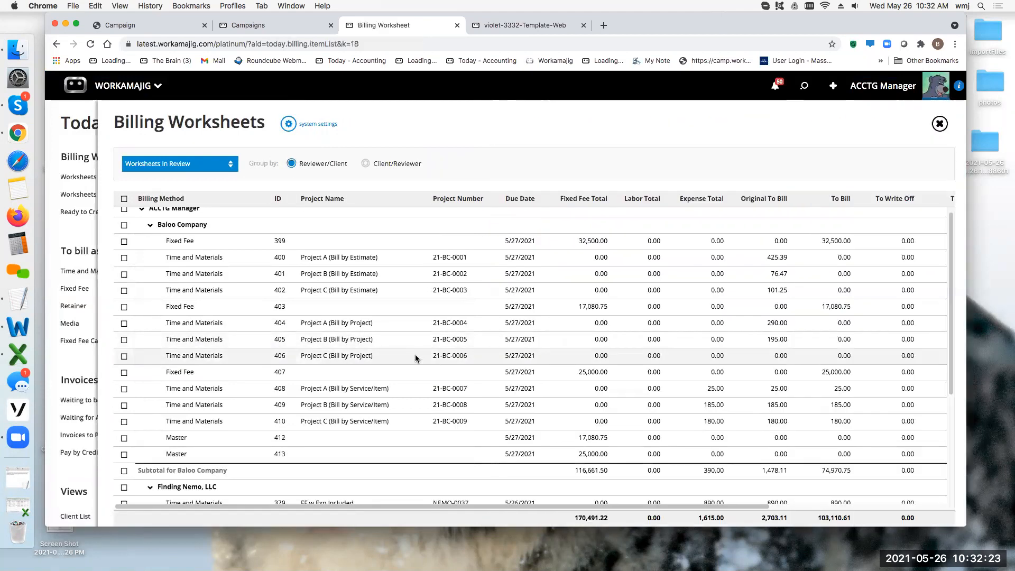
click(388, 360)
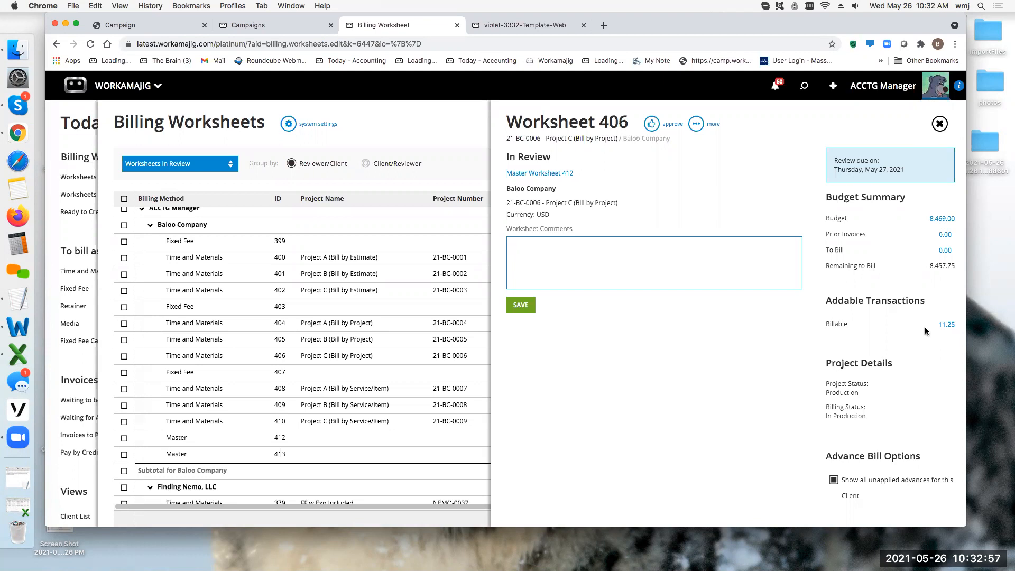
click(939, 124)
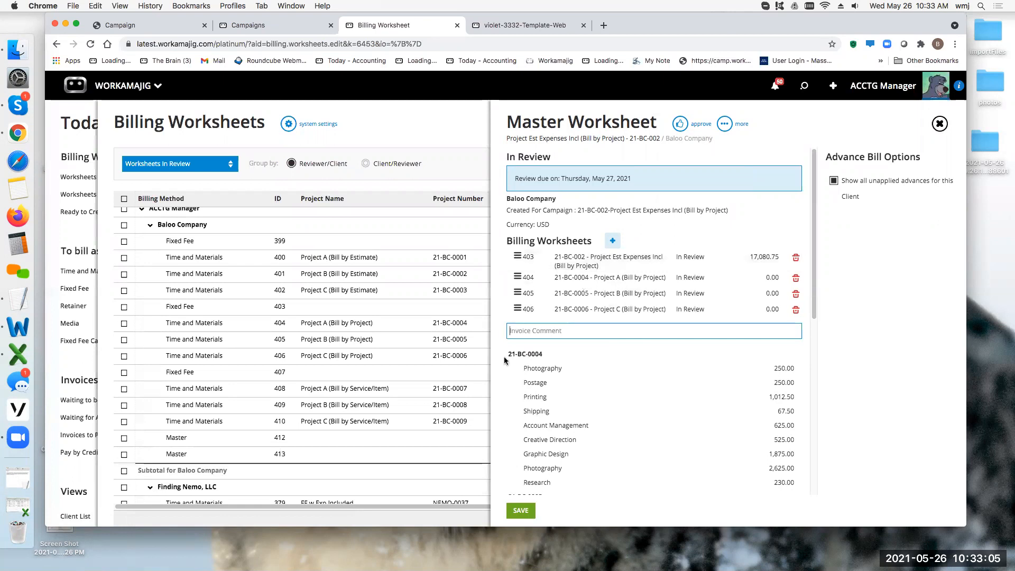
Review the billing lines per project on campaign 21-BC-002's master worksheet, and approve it without approval comments.
scroll(538, 358, down, 3)
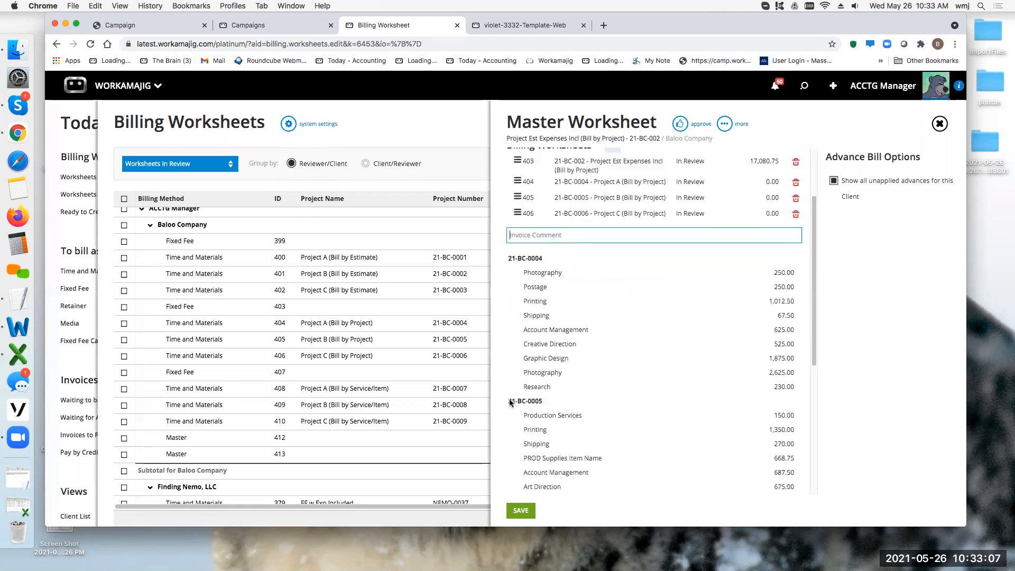
scroll(540, 406, down, 5)
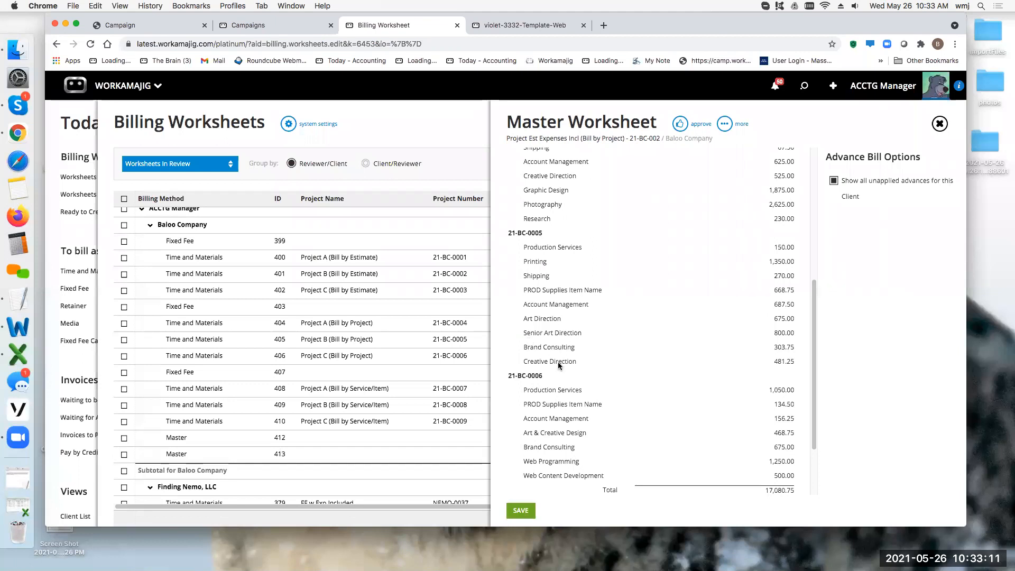
scroll(721, 353, down, 3)
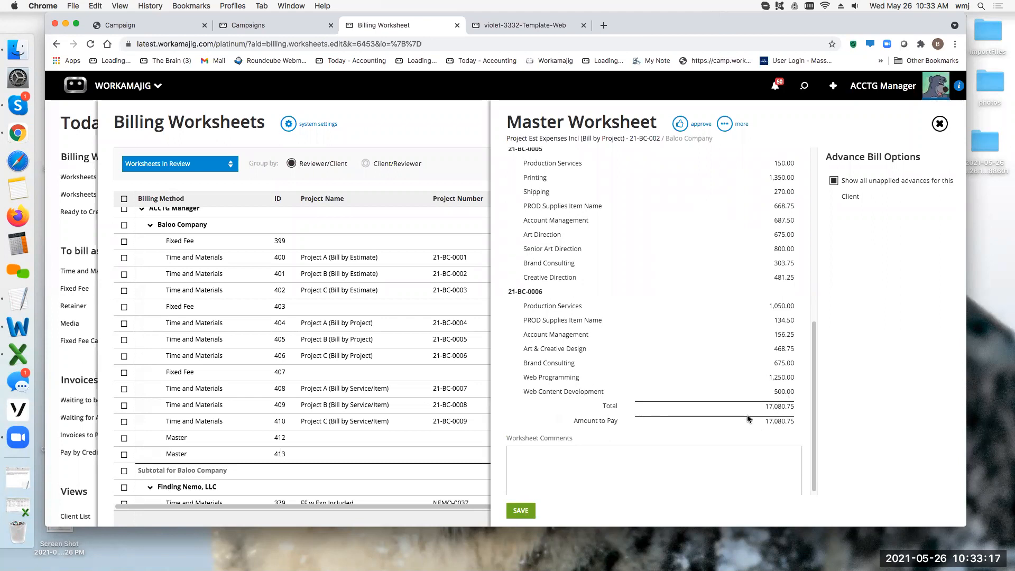
click(681, 123)
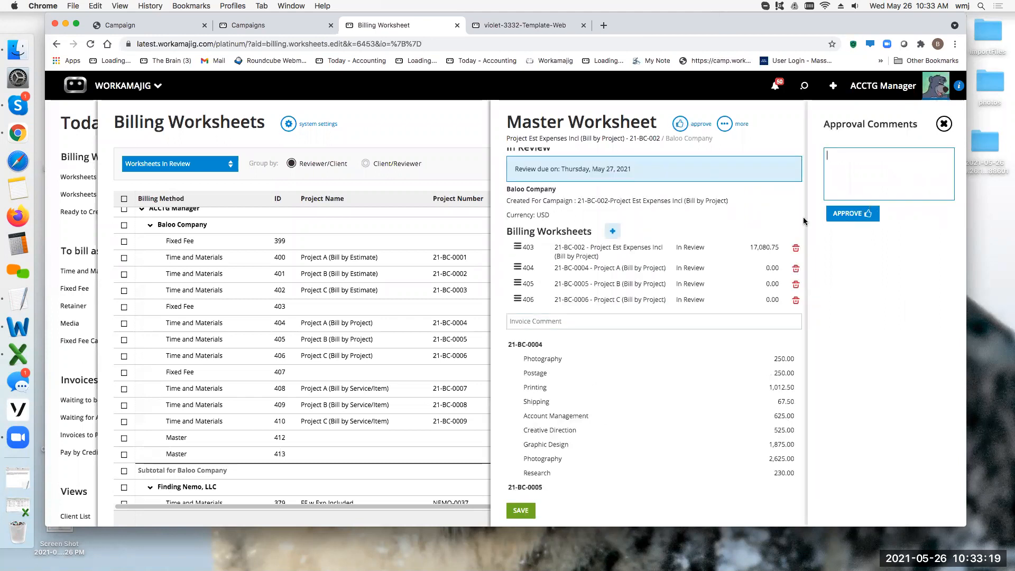
click(860, 217)
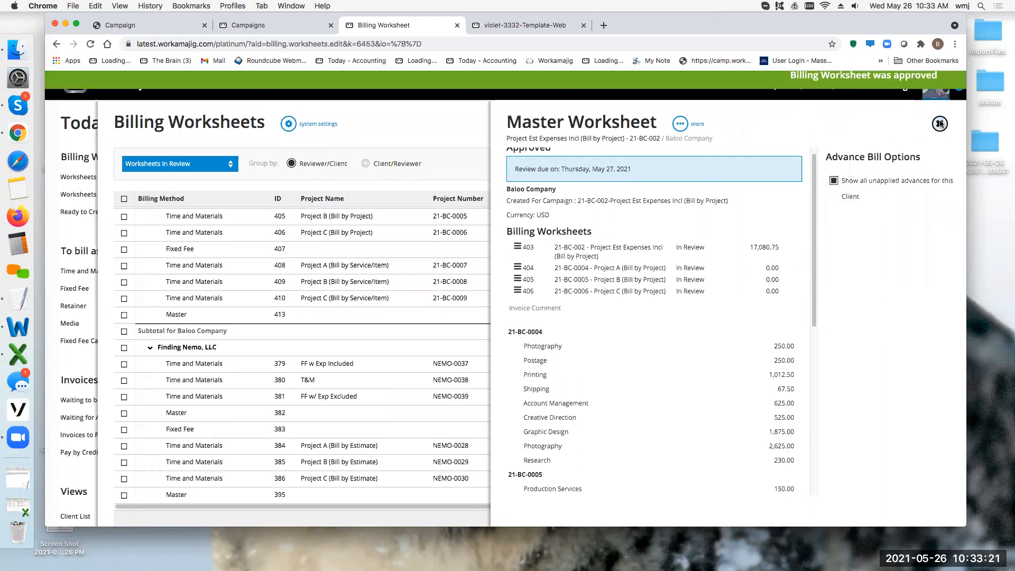
Open campaign 21-BC-003 in the campaigns list, review its estimate CAMP-BC-0003*001, and close the estimate.
scroll(332, 397, up, 3)
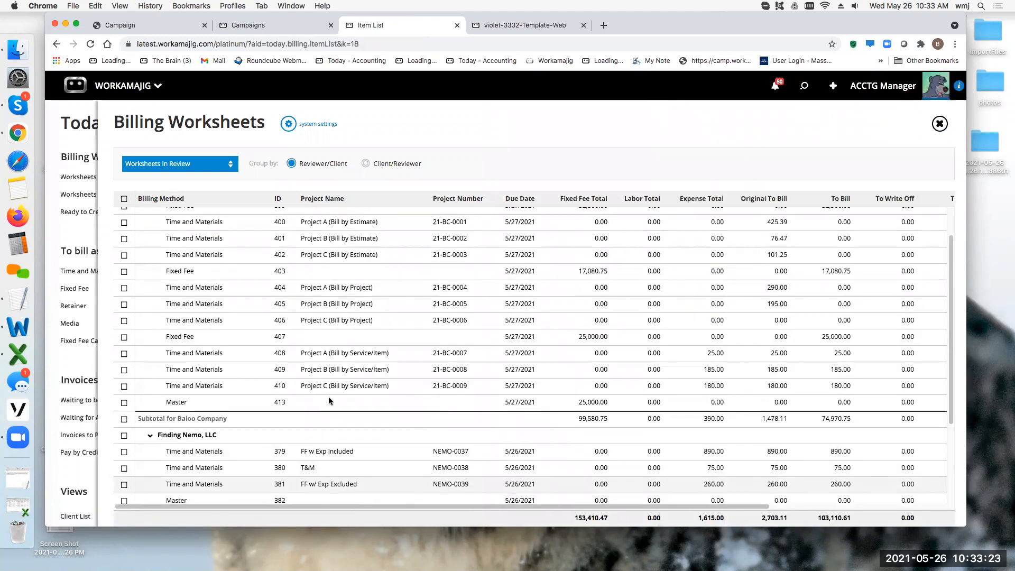
click(268, 28)
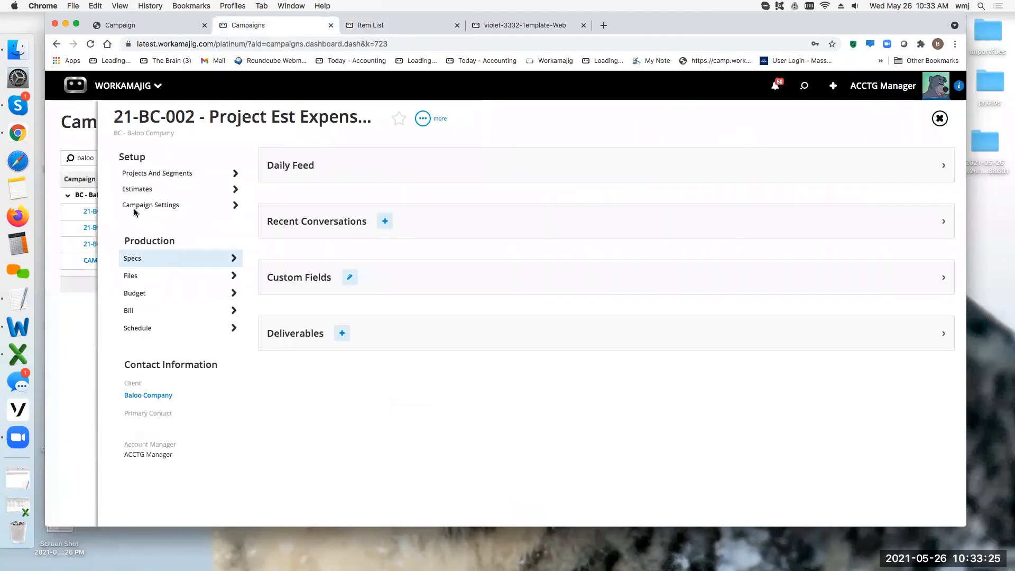
click(125, 239)
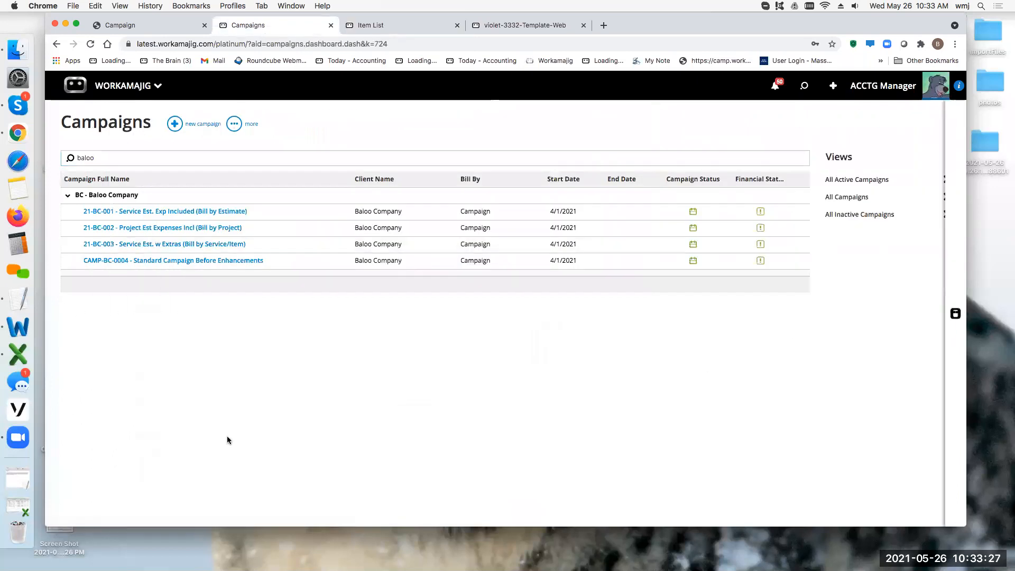
click(148, 193)
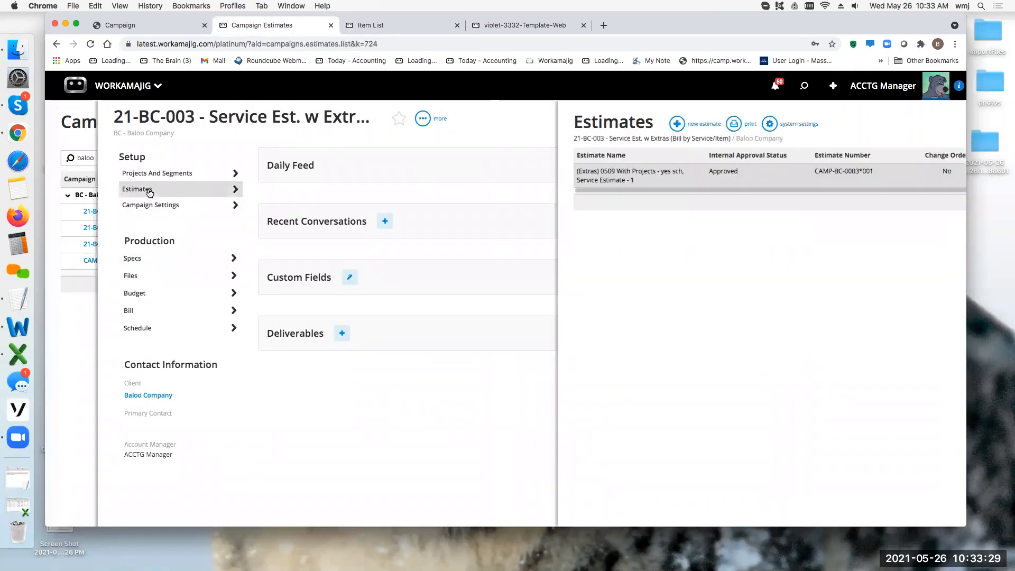
click(245, 180)
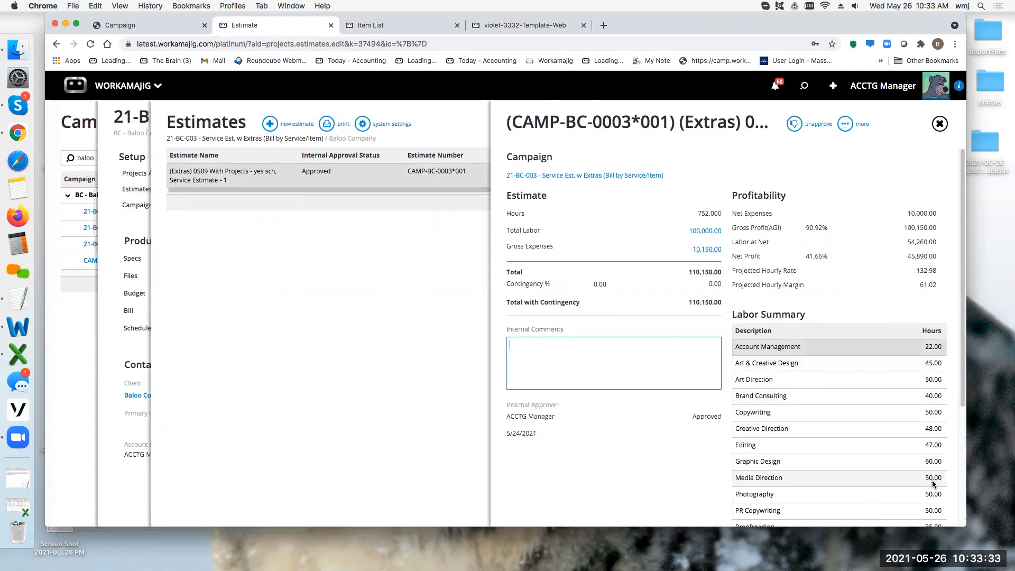
click(939, 124)
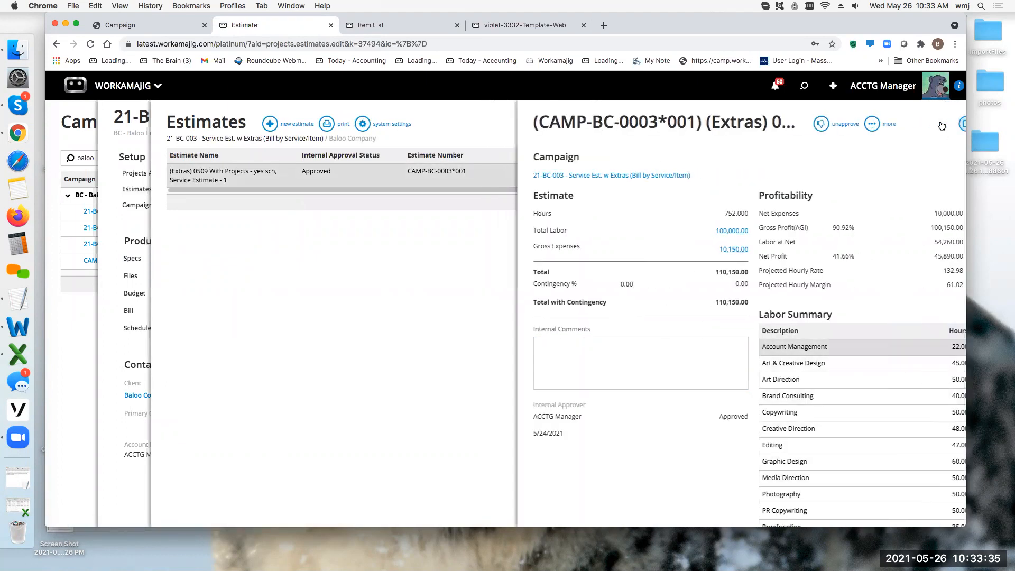
click(940, 121)
Examine campaign 21-BC-003's billing settings and its billing schedule, and close the schedule.
click(180, 205)
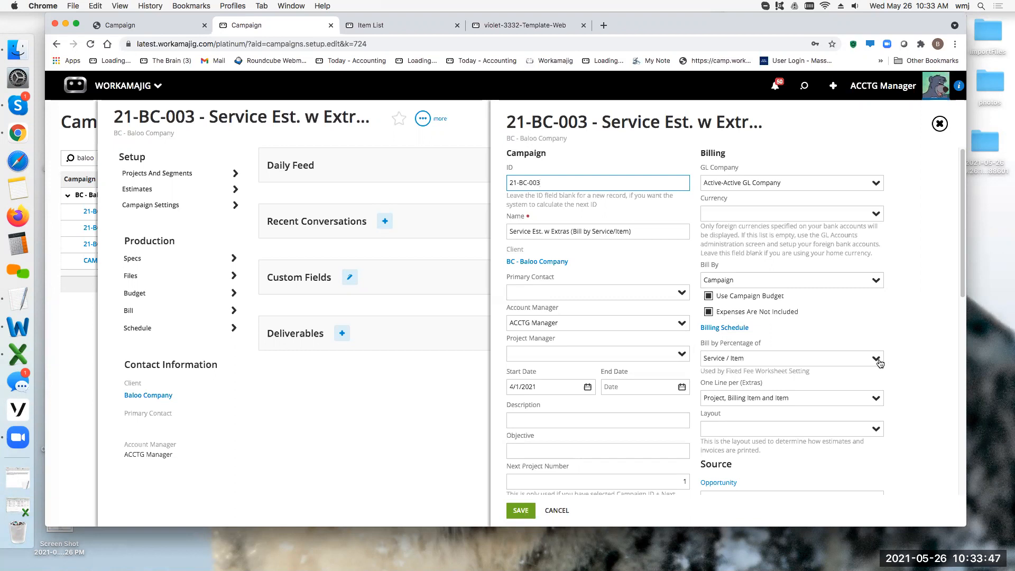
click(743, 329)
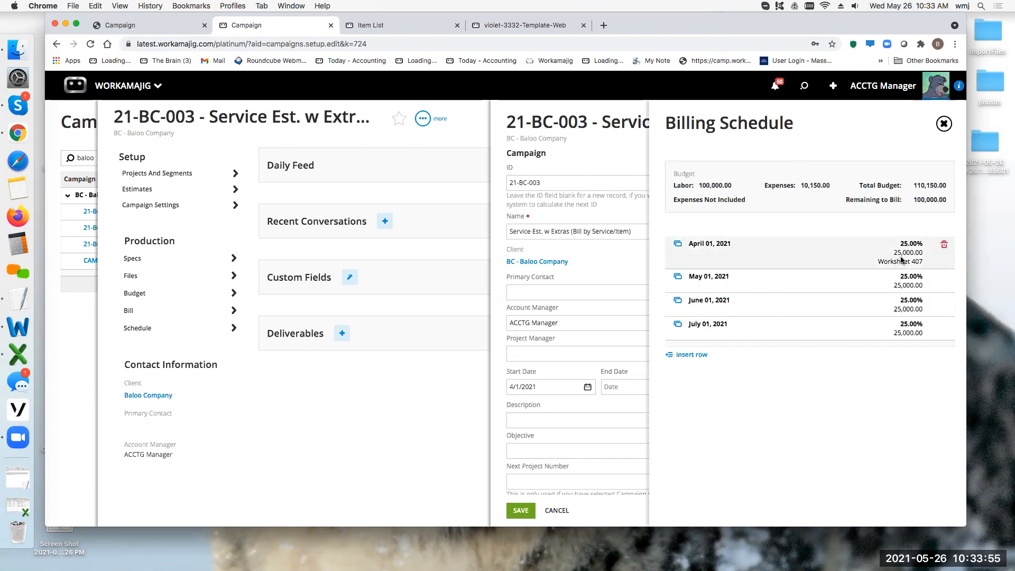
click(944, 124)
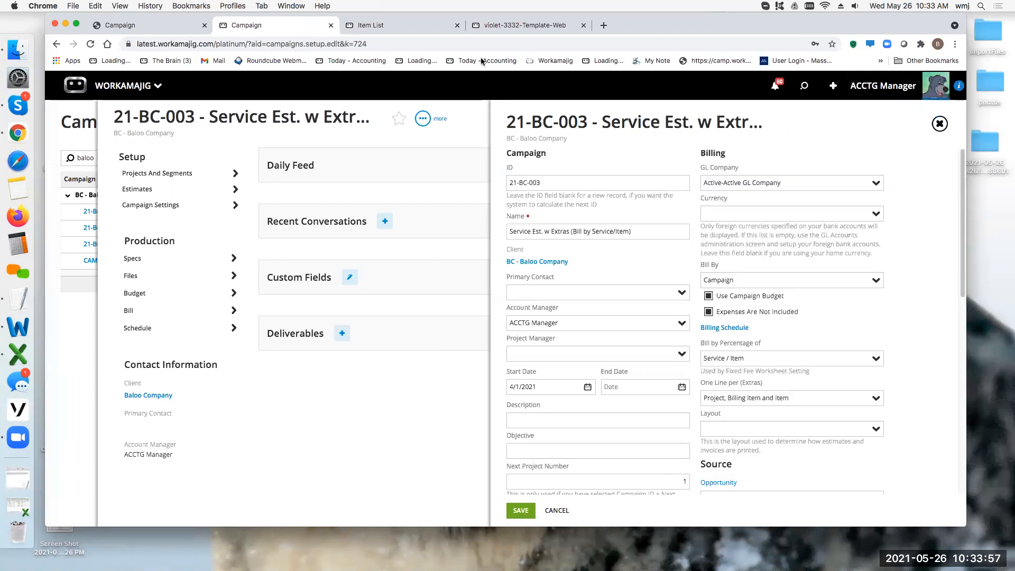
Return to the billing worksheets in review and examine the fixed amount breakdown by service/item on fixed fee worksheet 407.
mouse_move(736, 26)
mouse_down()
mouse_move(736, 68)
mouse_move(744, 27)
mouse_up()
click(416, 69)
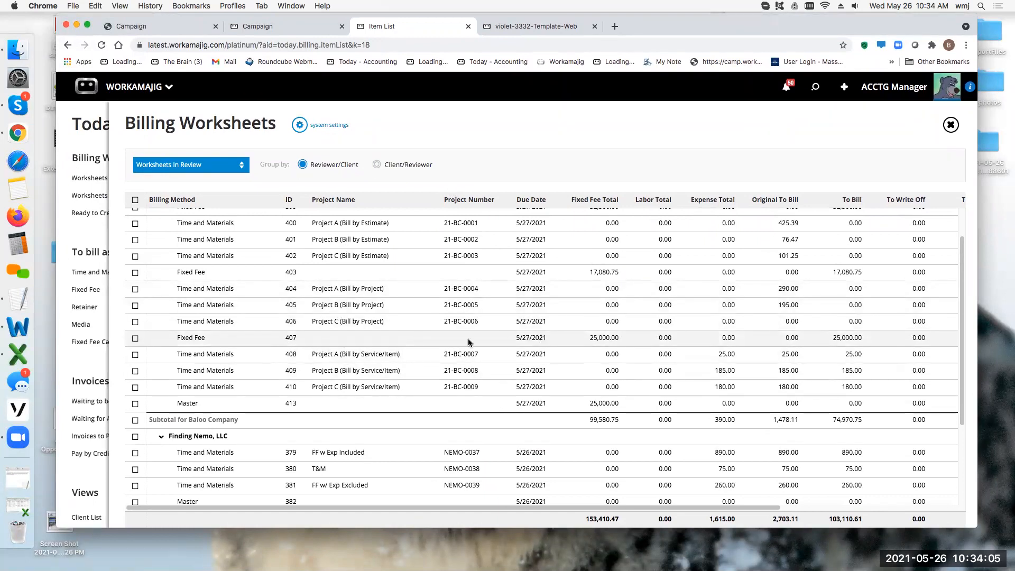
click(250, 337)
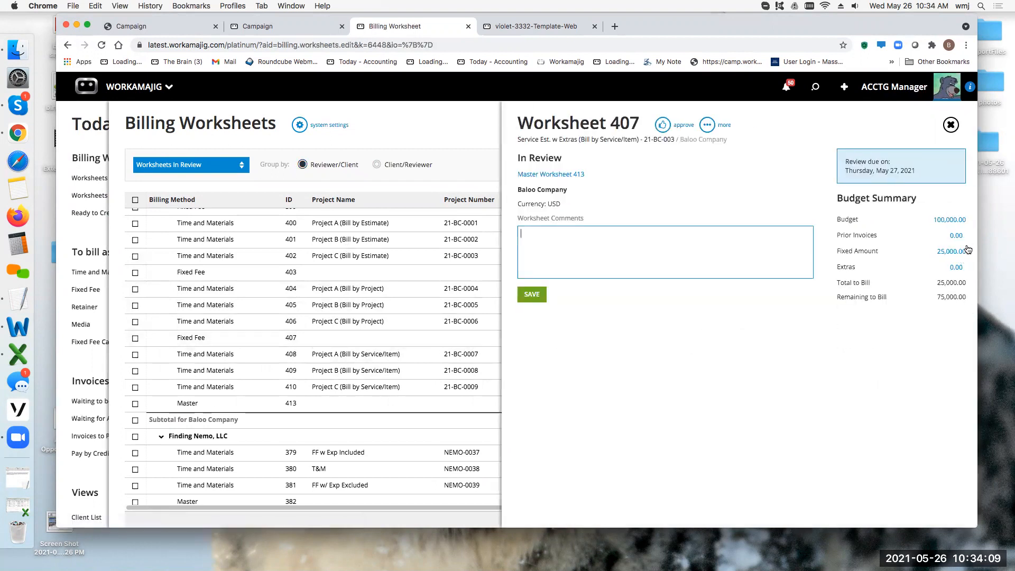
click(955, 252)
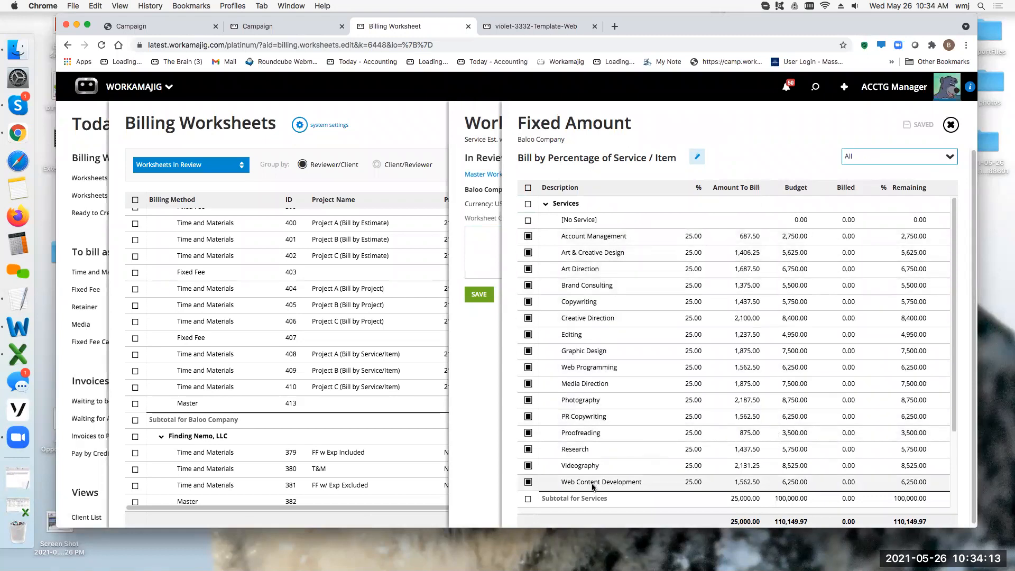
click(694, 237)
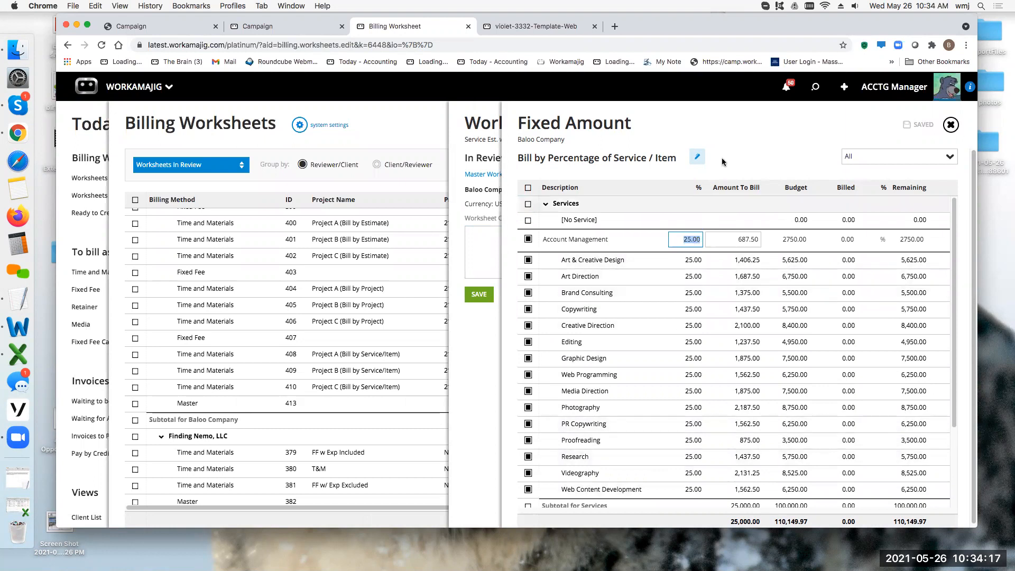
Check the Group By Billing Item option in worksheet 407's settings without saving changes, and close the worksheet.
click(698, 157)
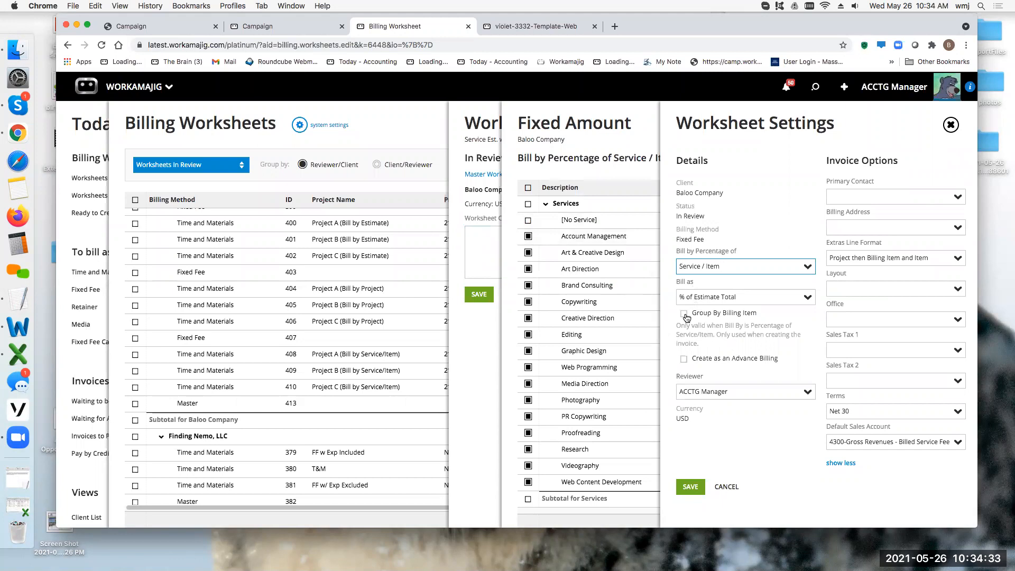
click(727, 486)
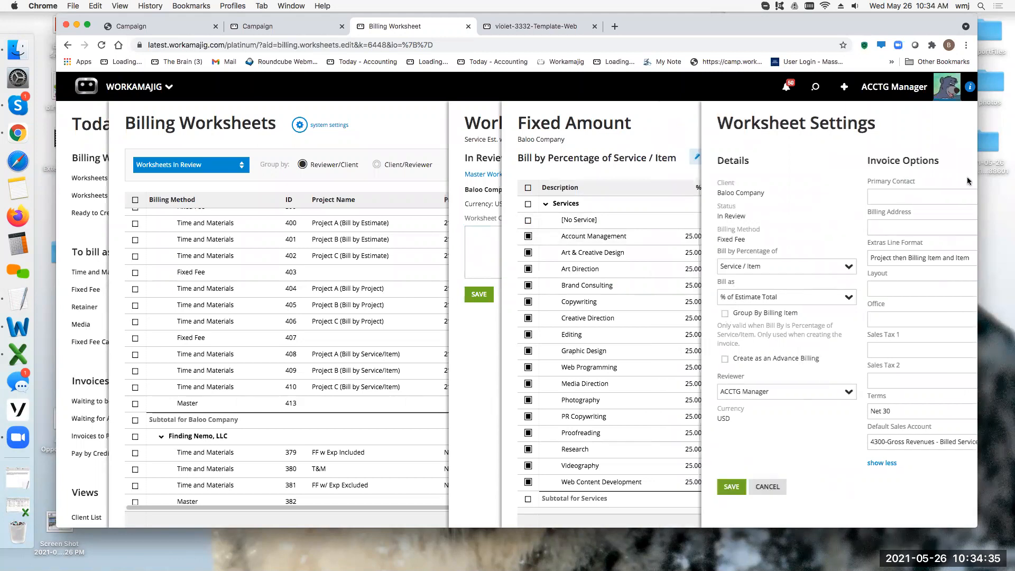
click(951, 125)
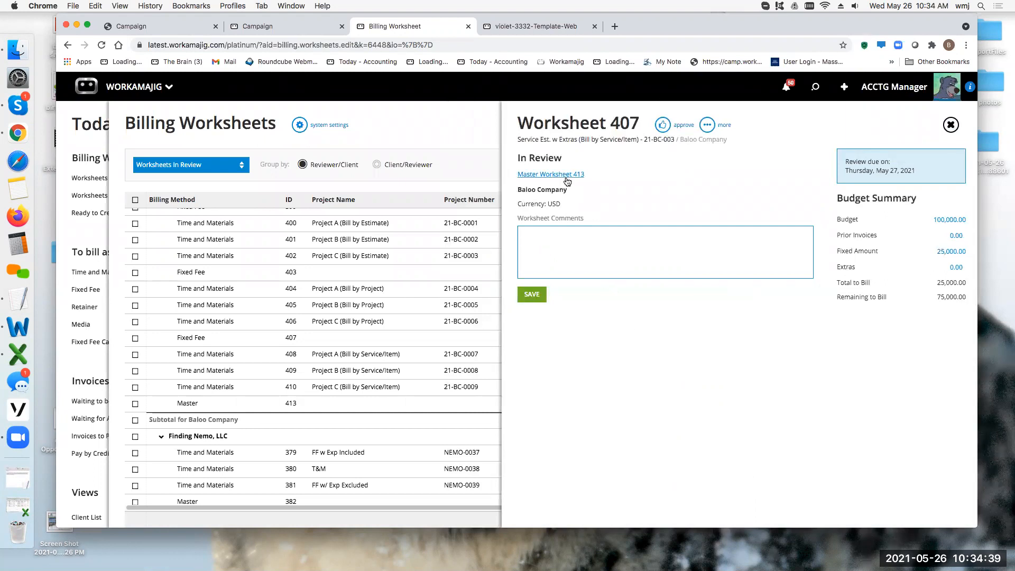
click(955, 126)
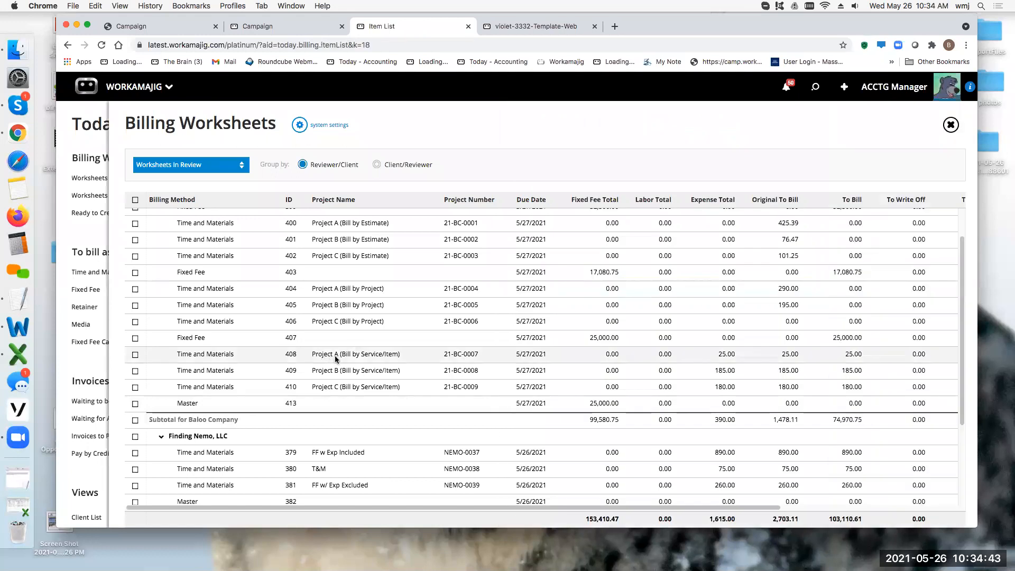
Examine the to-bill transactions on Project A's worksheet 408 and the actions available for its shipping cost, and close the transactions.
click(335, 355)
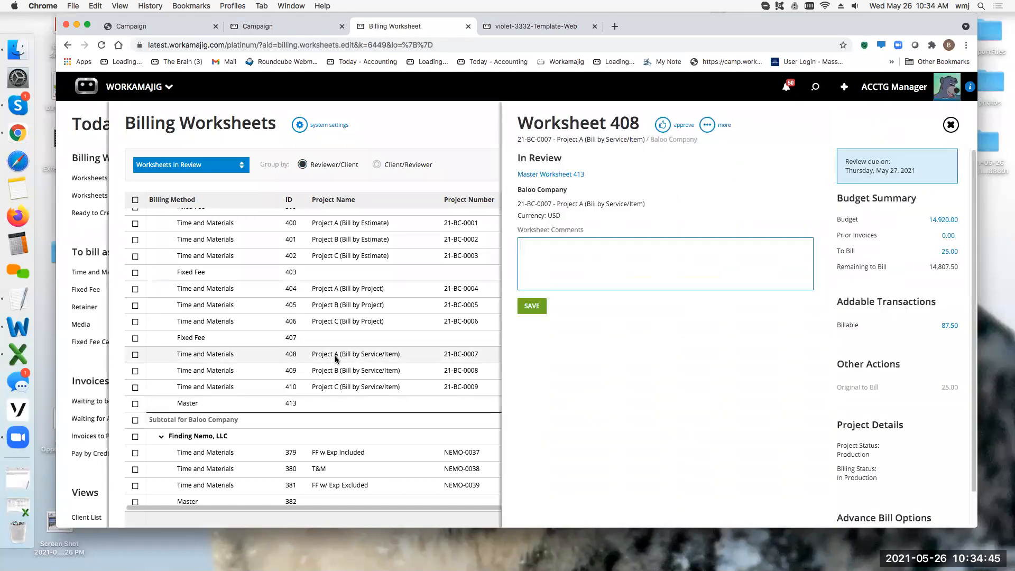
click(949, 252)
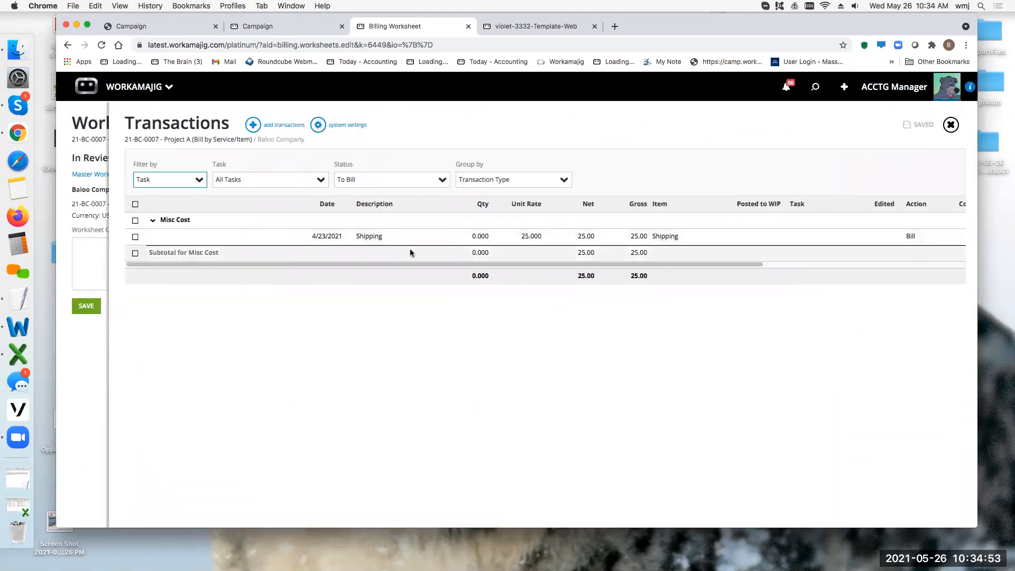
click(135, 236)
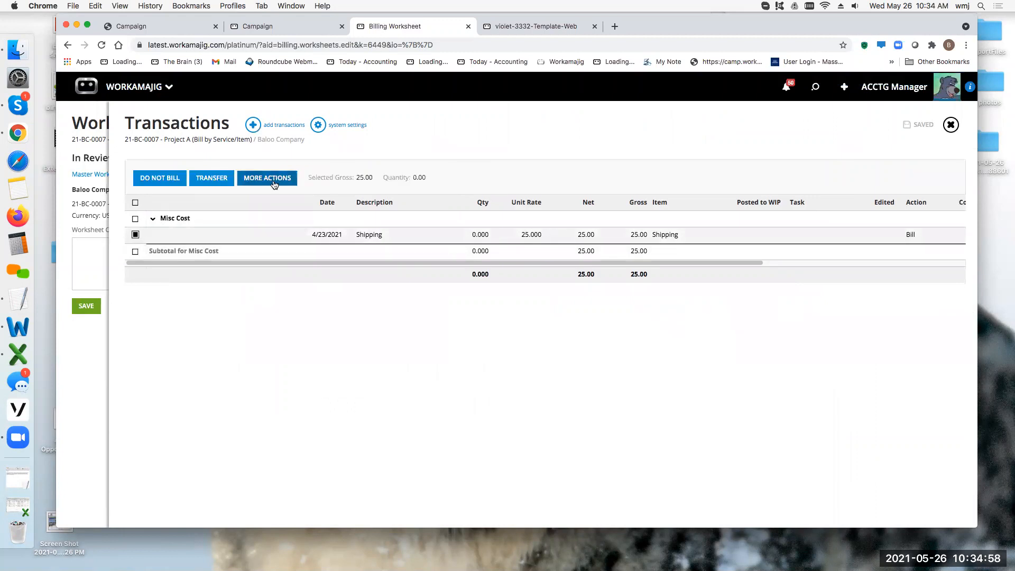
click(135, 236)
click(950, 125)
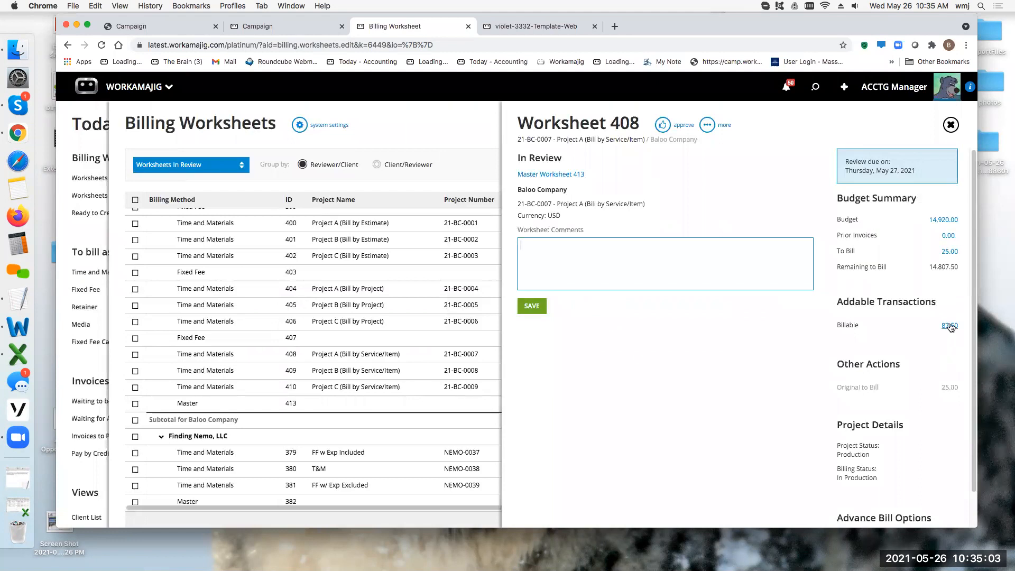
Examine the addable billable transactions for Project A's worksheet 408, and close the worksheet.
click(950, 325)
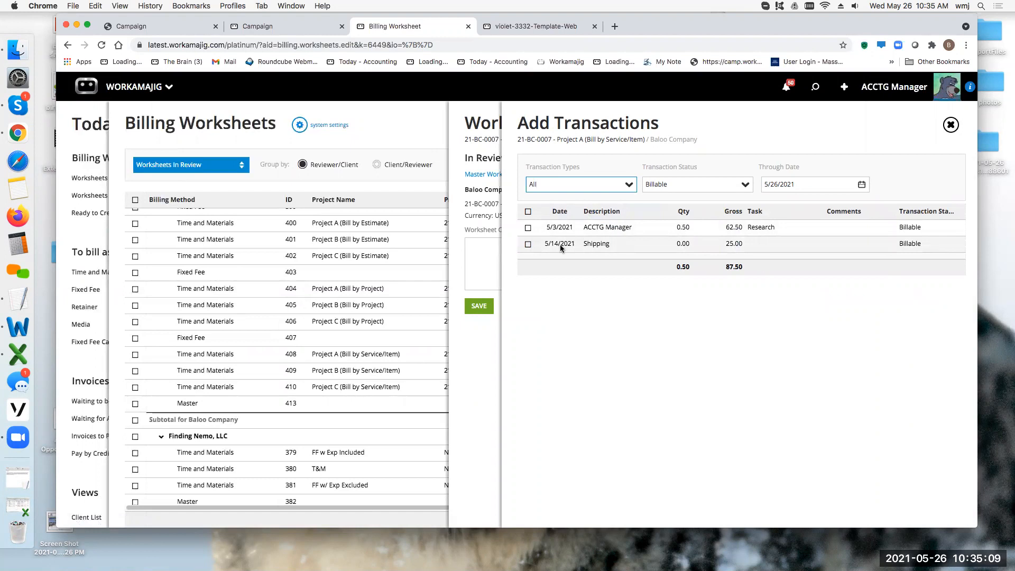
click(949, 126)
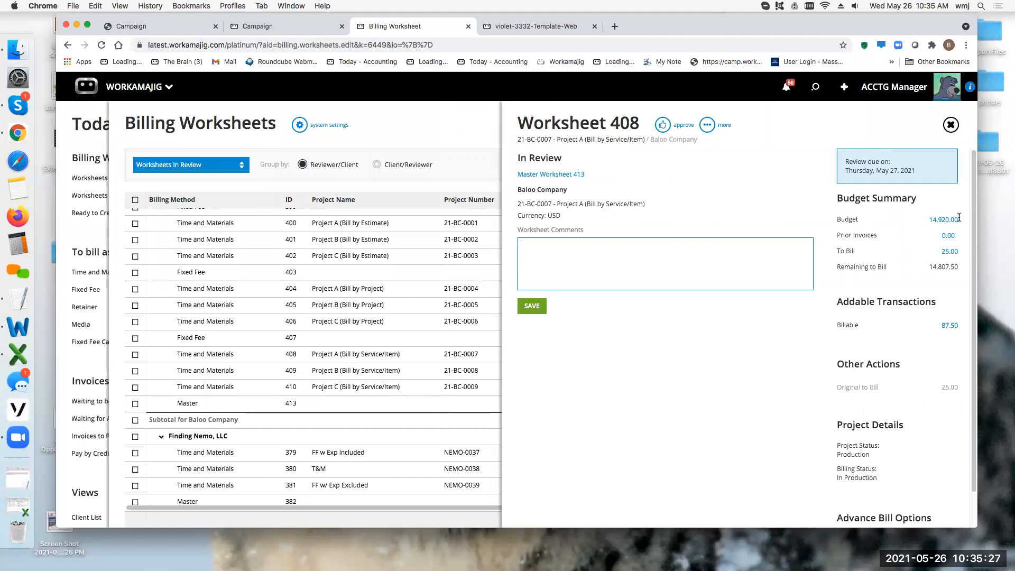
click(951, 125)
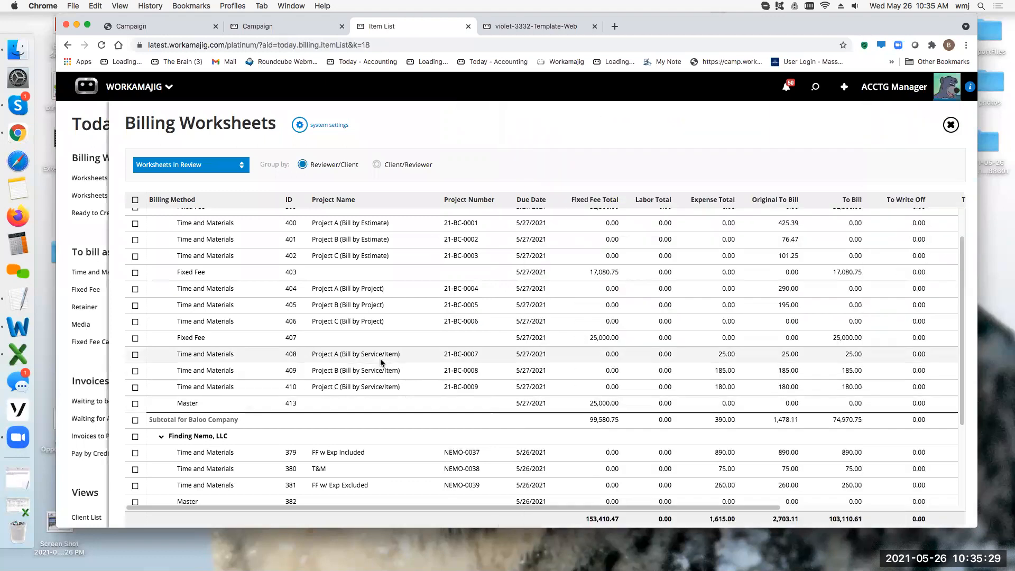
Check the to-bill transactions on Project B's worksheet 409 and Project C's worksheet 410, closing each one.
click(382, 370)
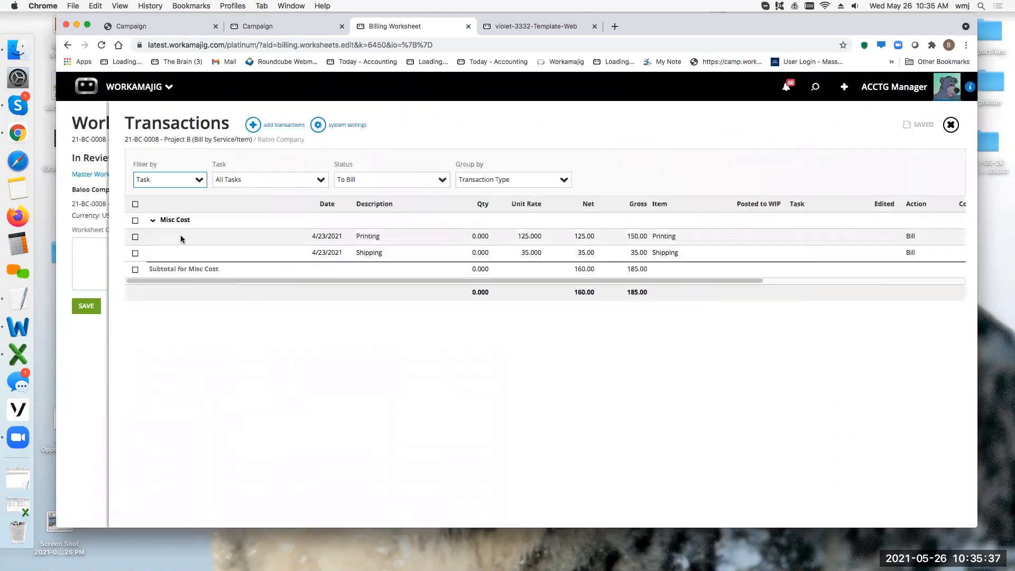
click(950, 126)
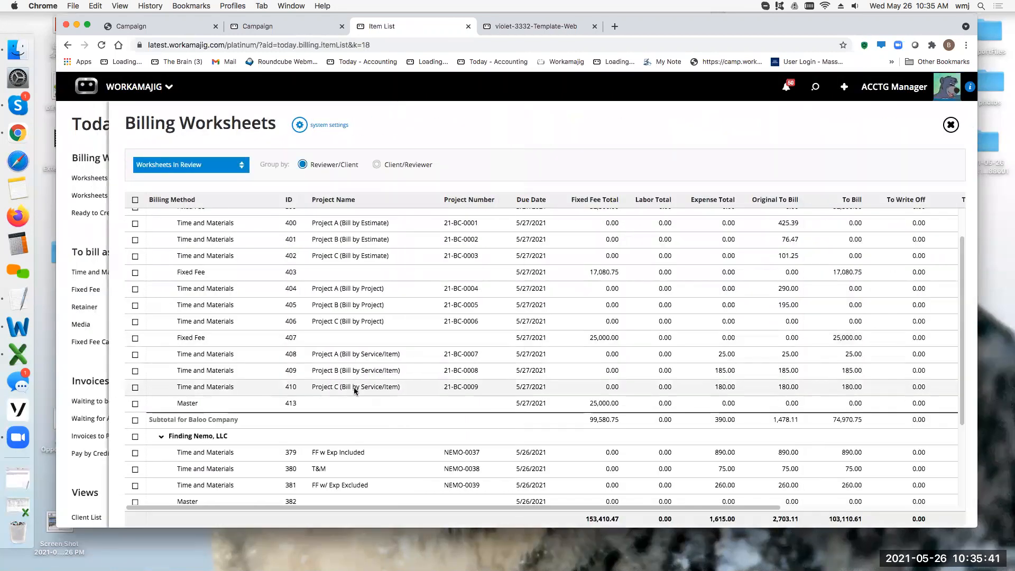
click(354, 389)
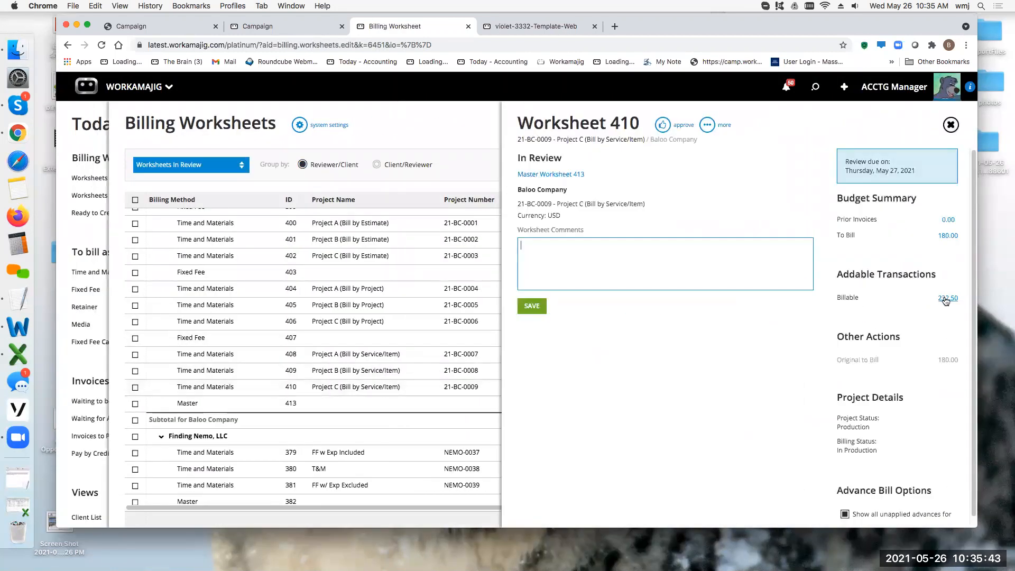
click(949, 238)
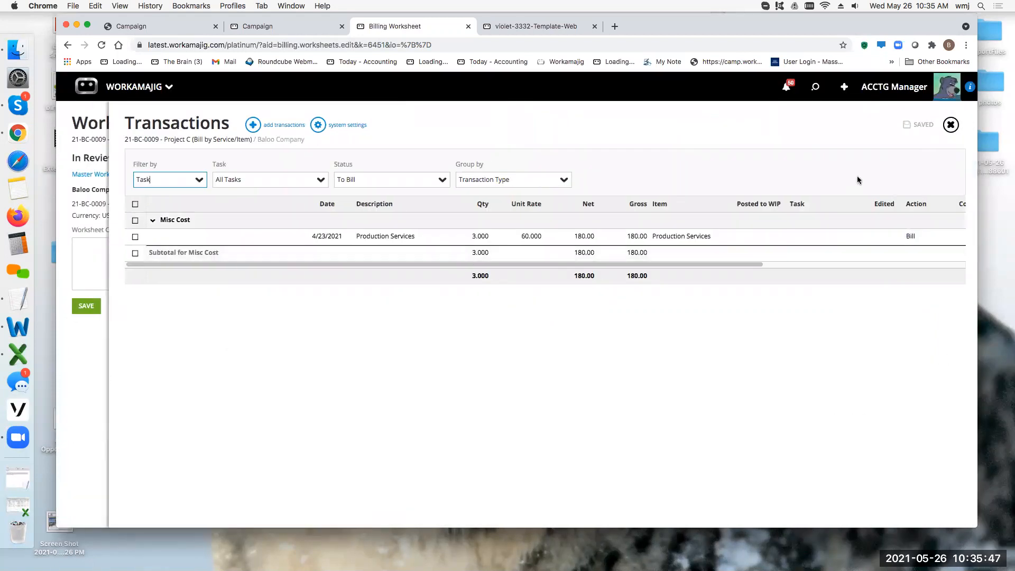
click(952, 125)
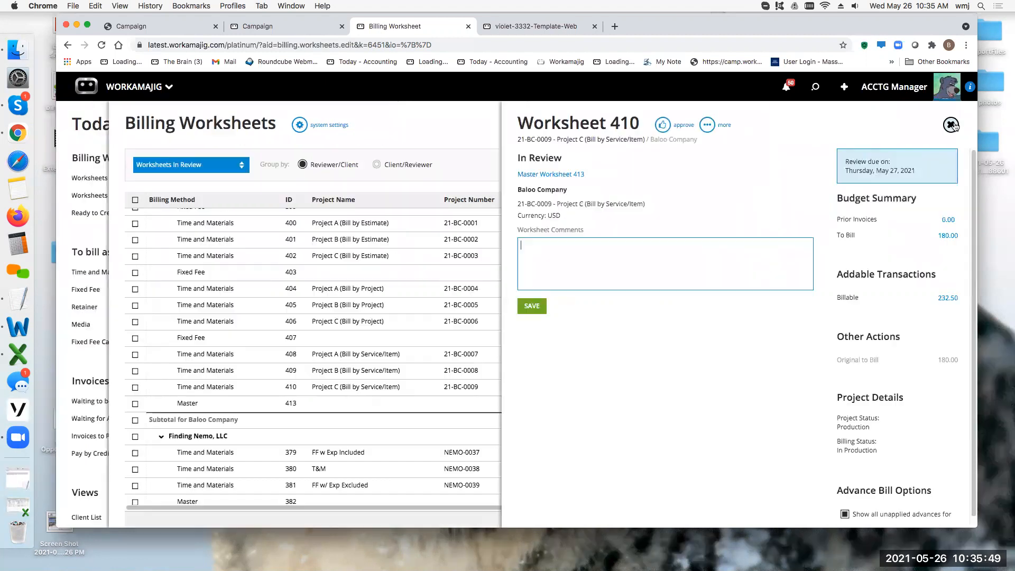
click(951, 125)
Review the service lines and project expenses on campaign 21-BC-003's master worksheet 413, and approve it.
click(307, 408)
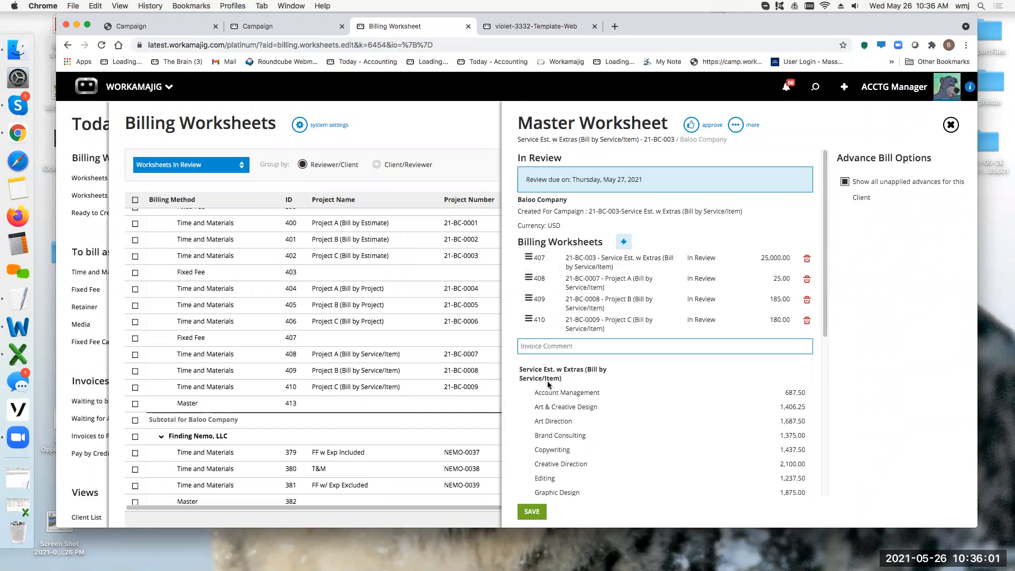
scroll(549, 380, down, 2)
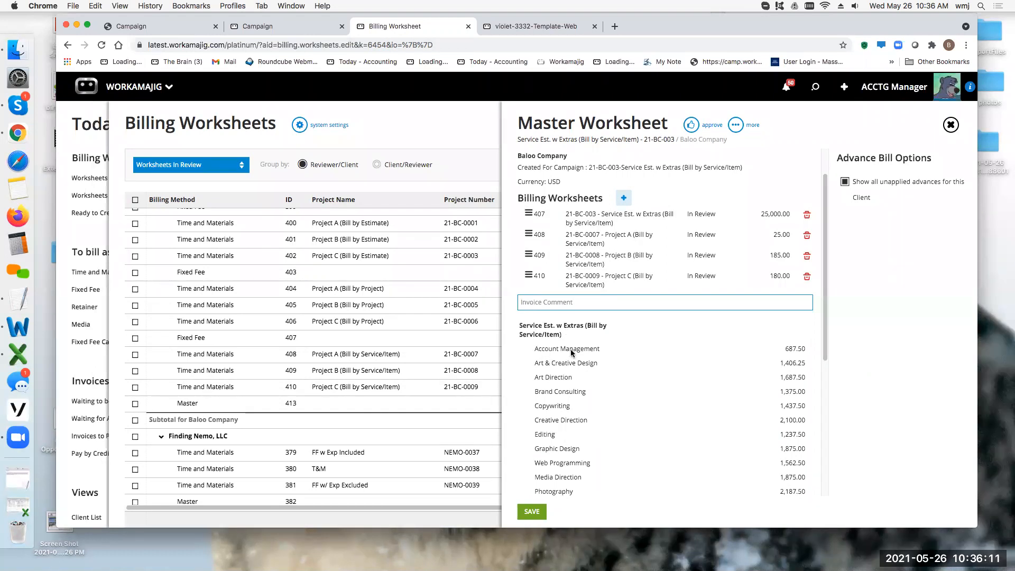
scroll(569, 349, down, 4)
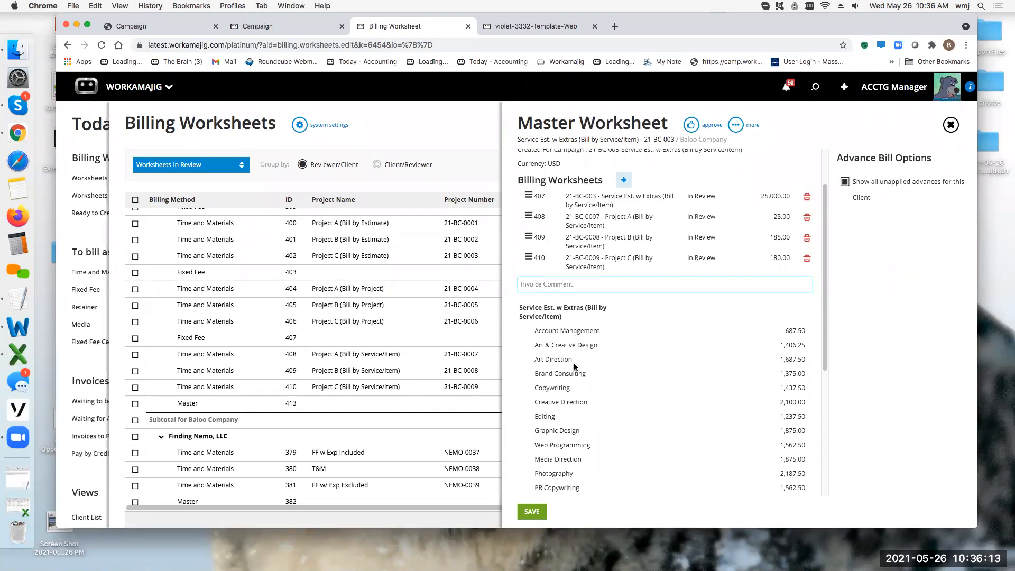
scroll(577, 372, down, 5)
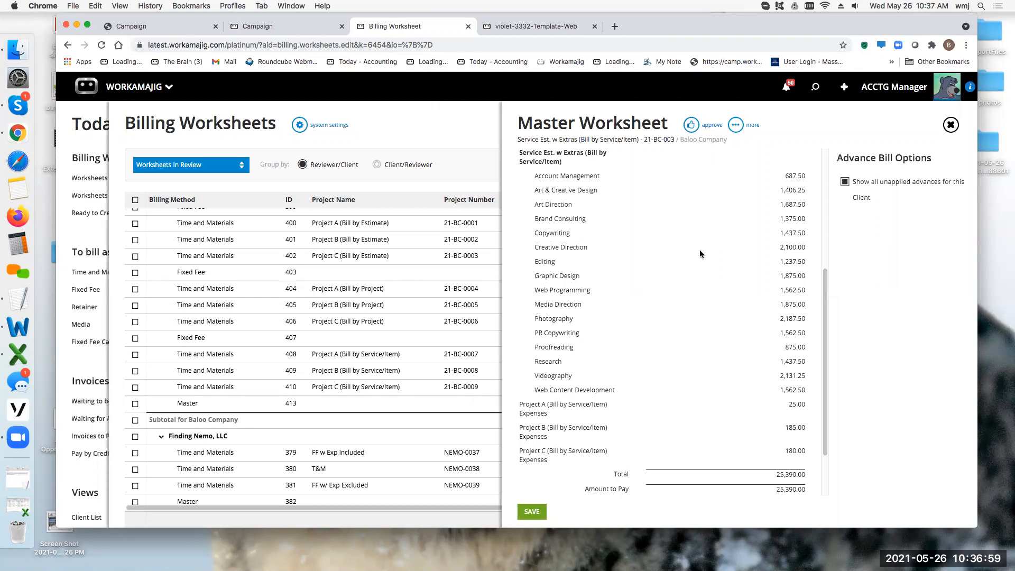
click(707, 127)
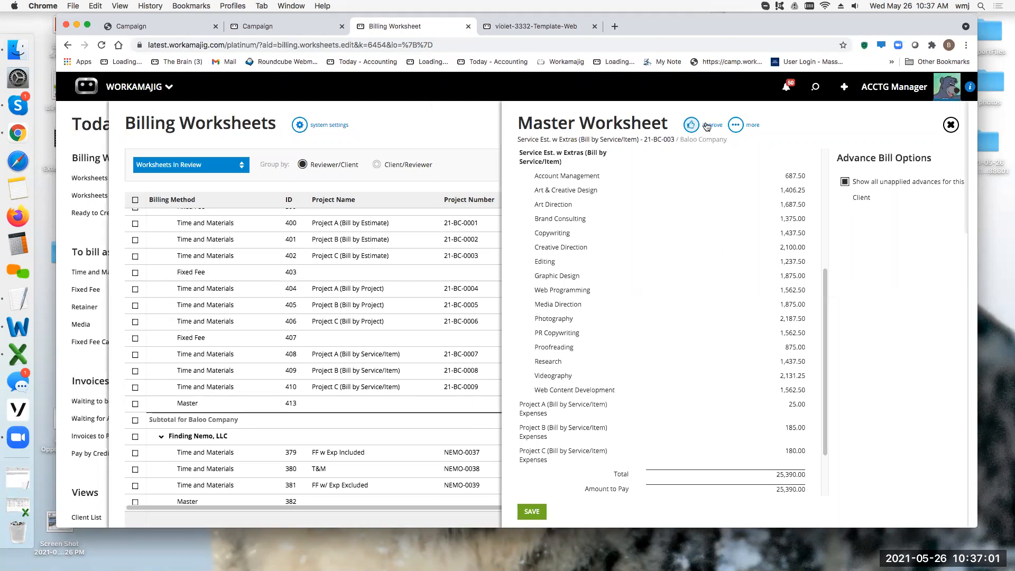
click(863, 215)
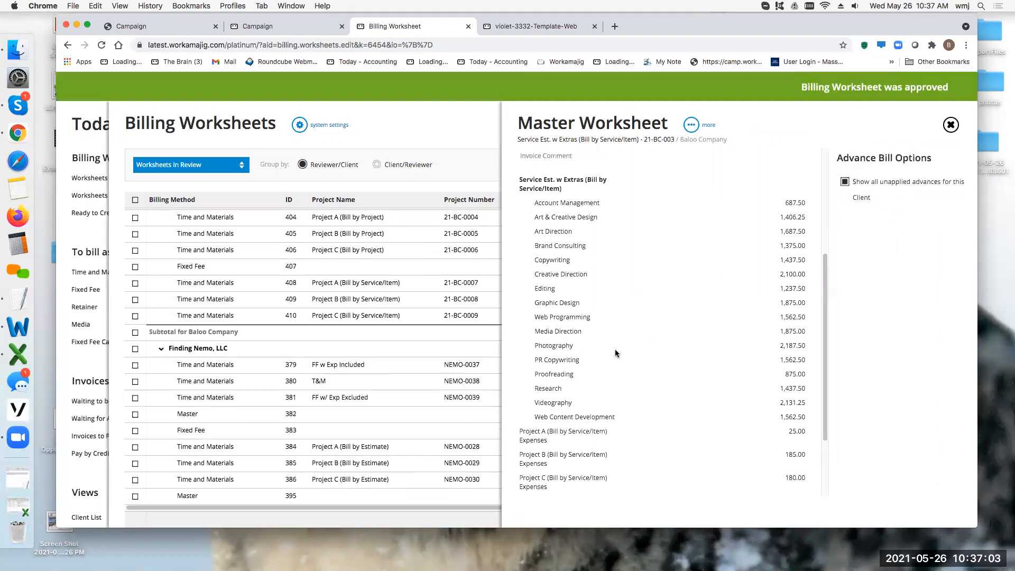
Generate approved invoices dated 5/26/2021 for Baloo Company's master worksheets 411, 412 and 413 that are ready to create invoices.
click(951, 126)
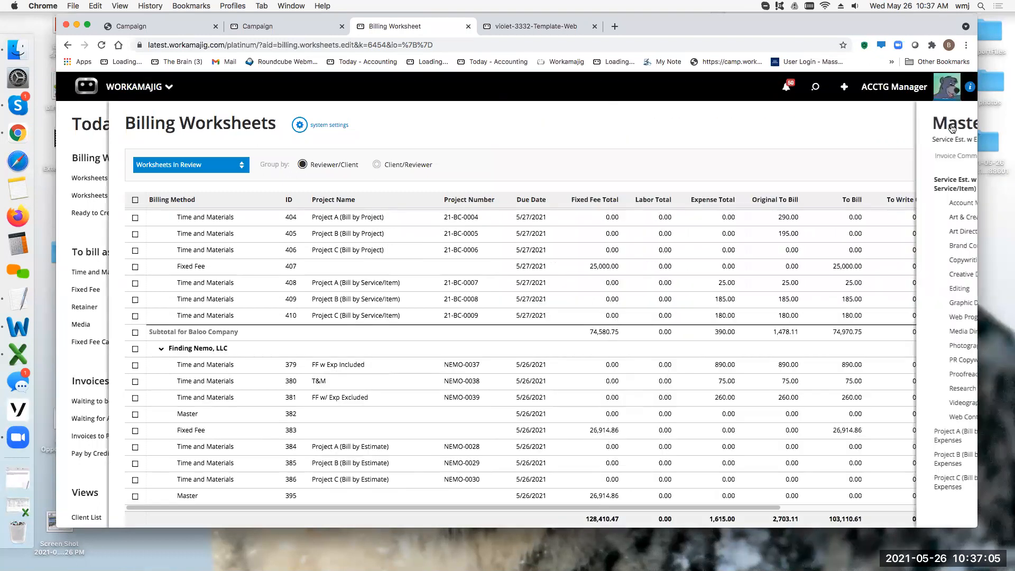
click(162, 167)
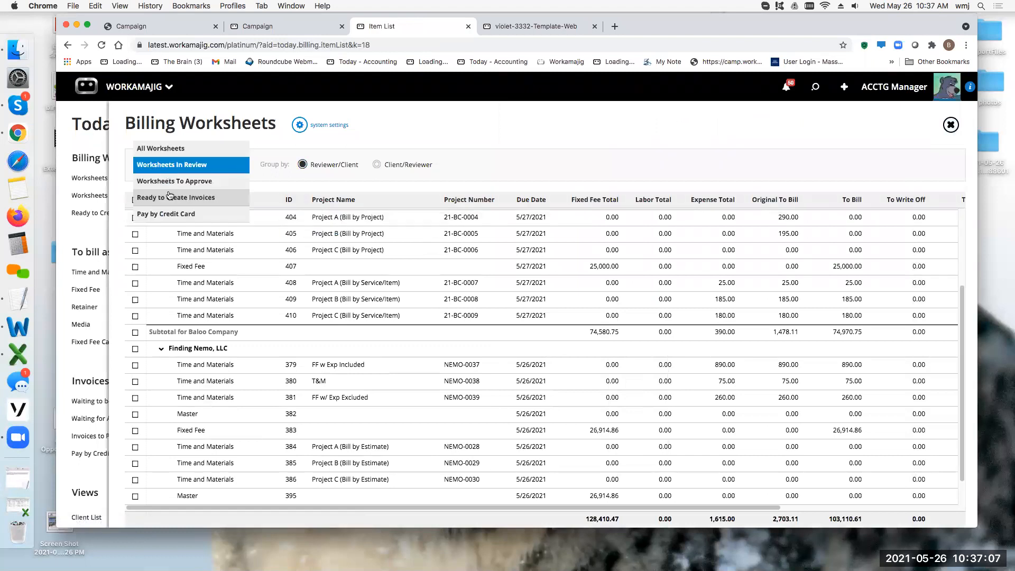
click(170, 196)
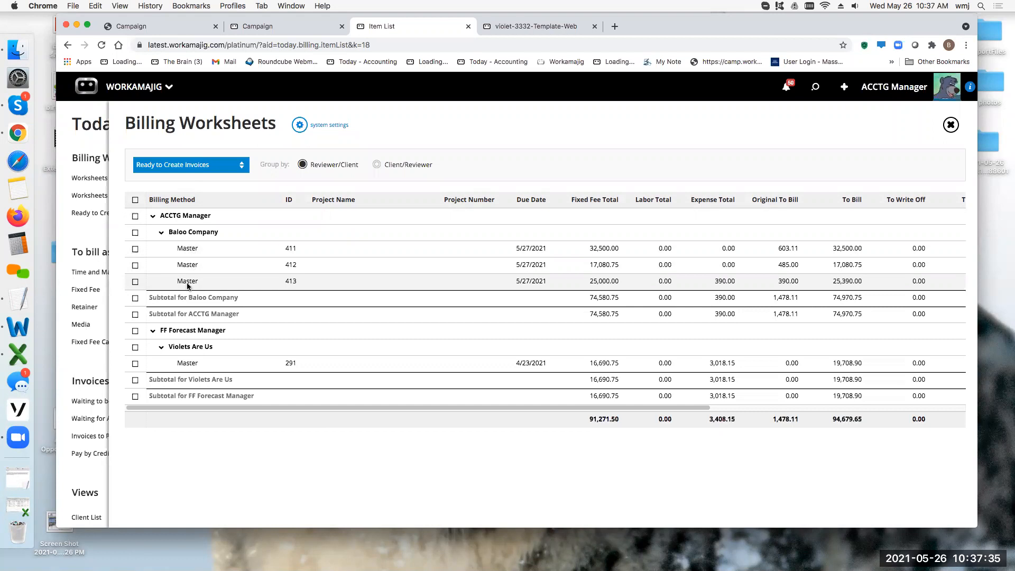
click(135, 232)
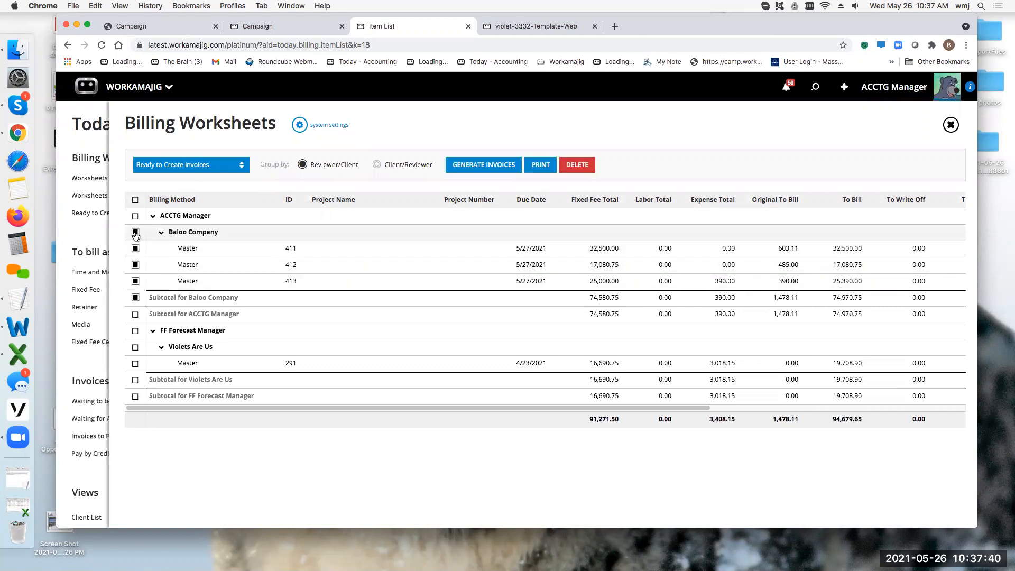
click(468, 167)
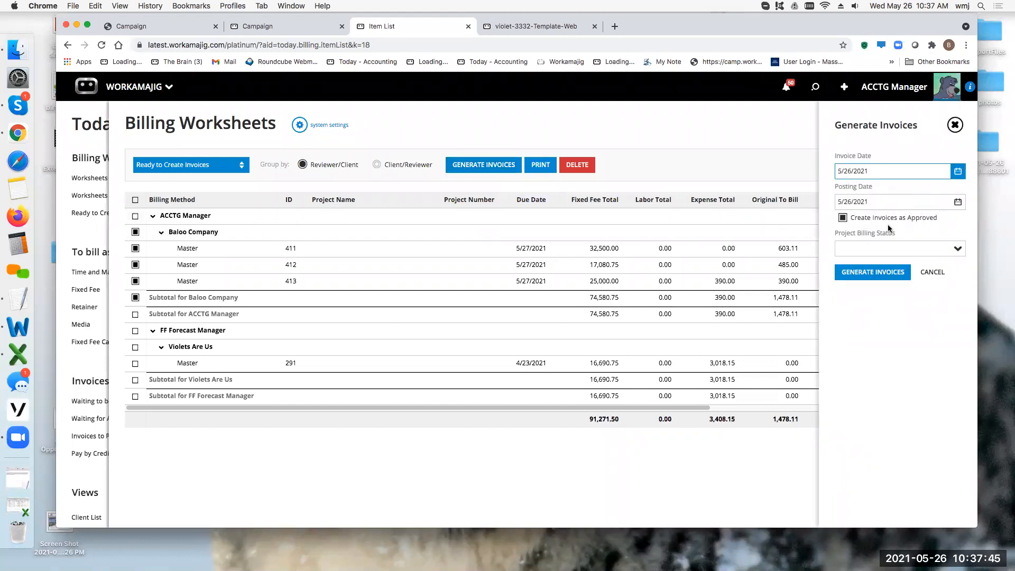
click(874, 273)
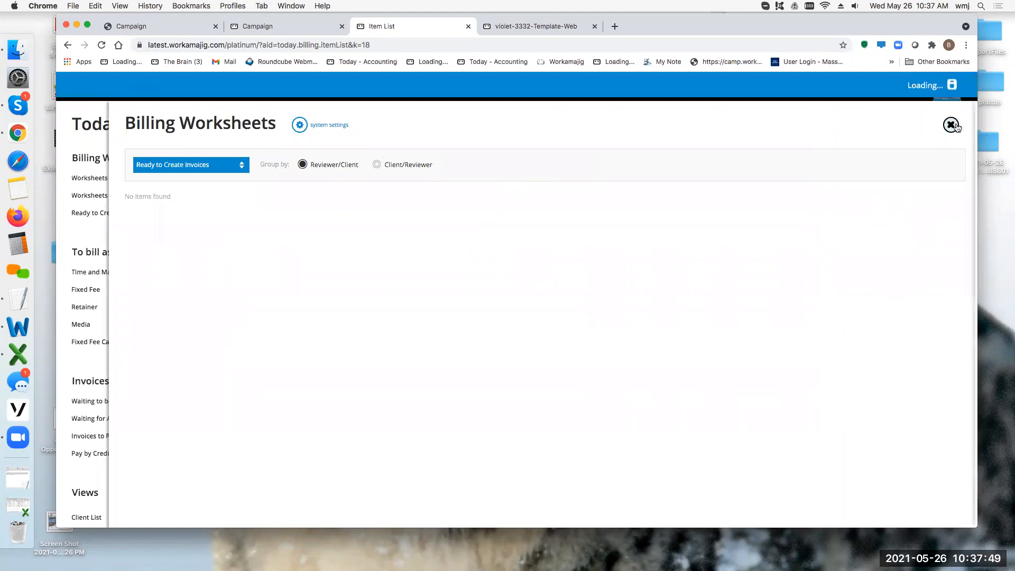
click(951, 126)
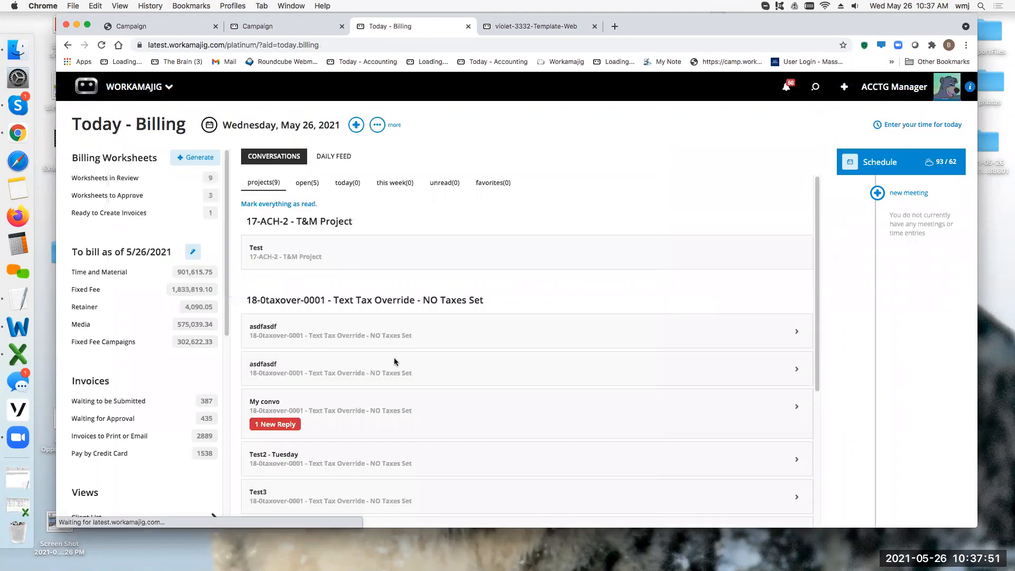
List the invoices to print or email, filtered to today's date.
click(119, 436)
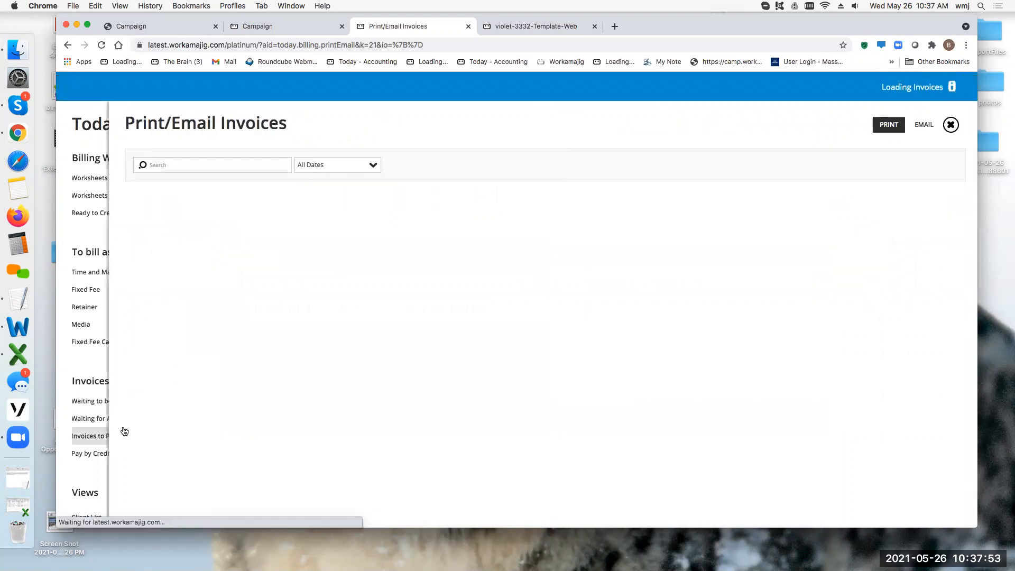
click(373, 168)
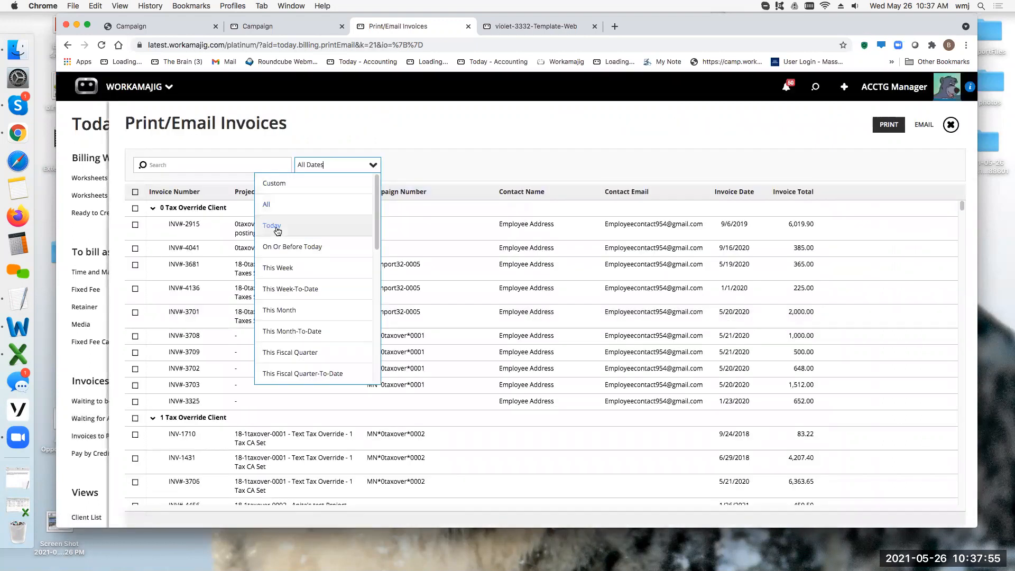
click(274, 225)
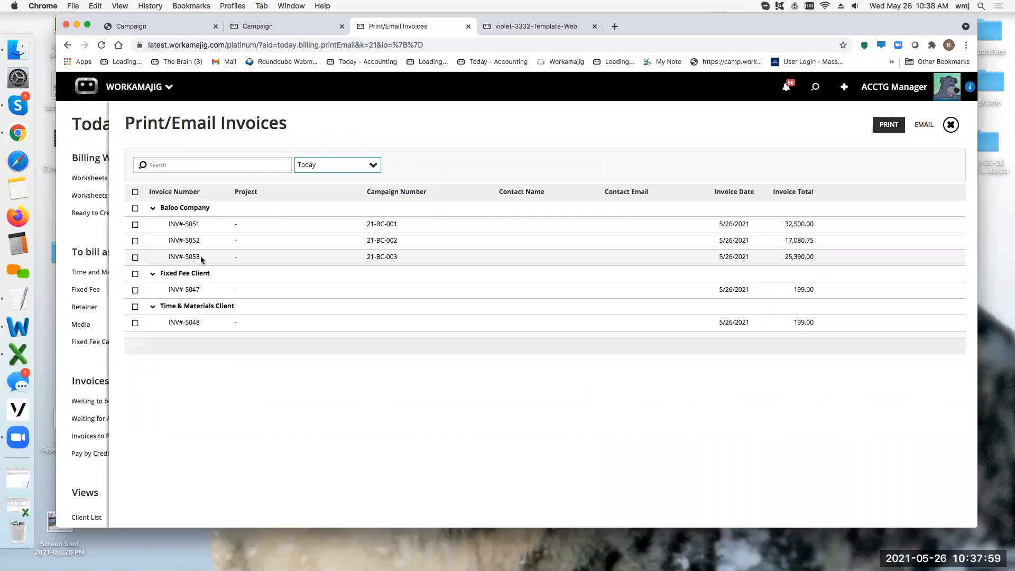
Examine the line item's fields and the header details of campaign 21-BC-001's invoice, and close it without changes.
click(194, 224)
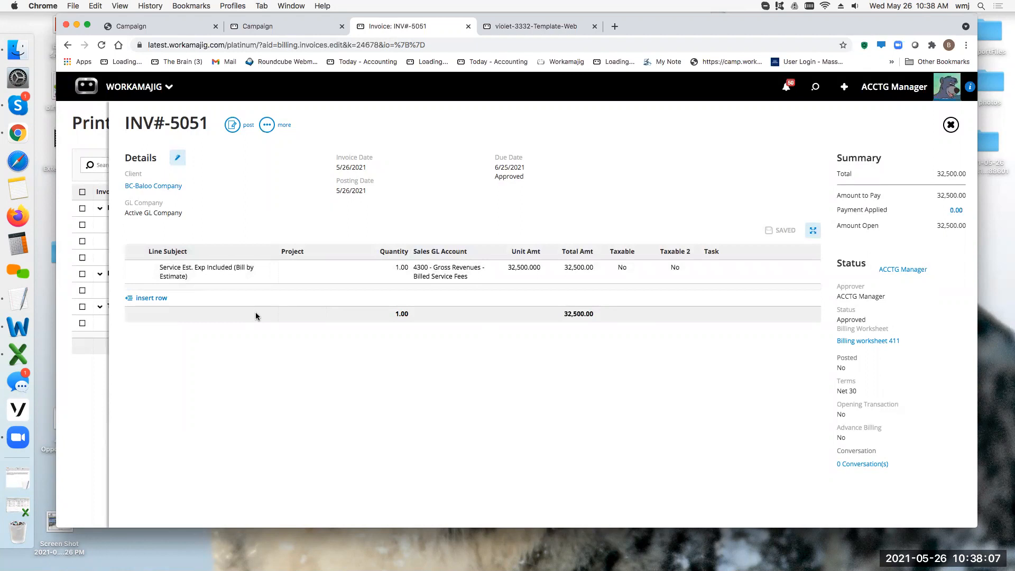
click(200, 272)
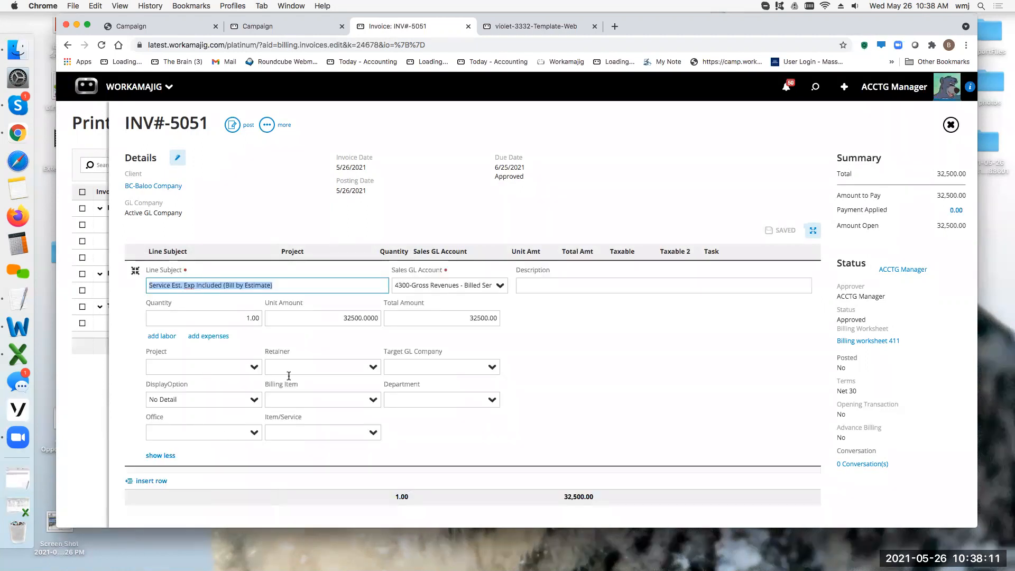
click(177, 158)
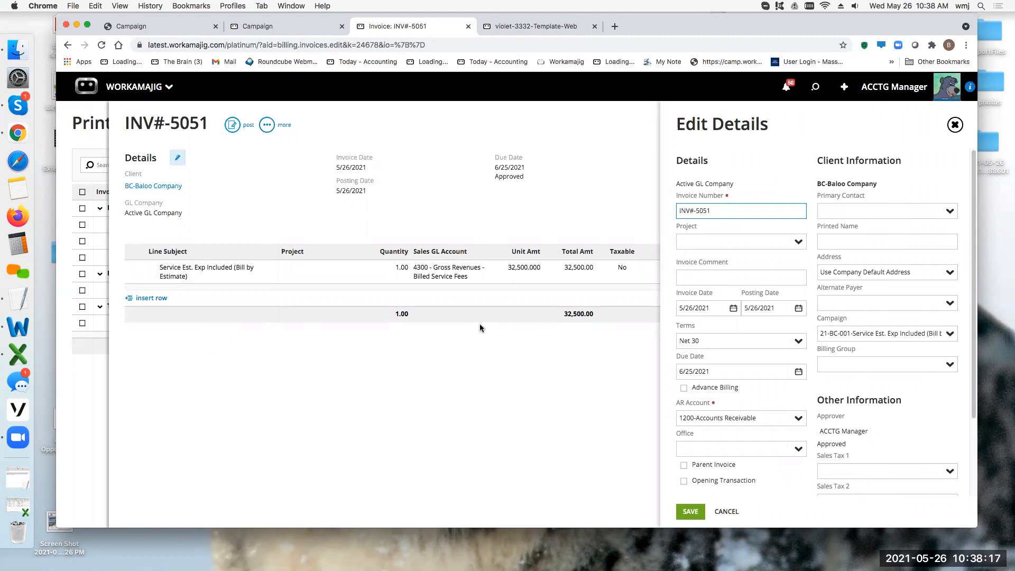
click(955, 125)
click(955, 126)
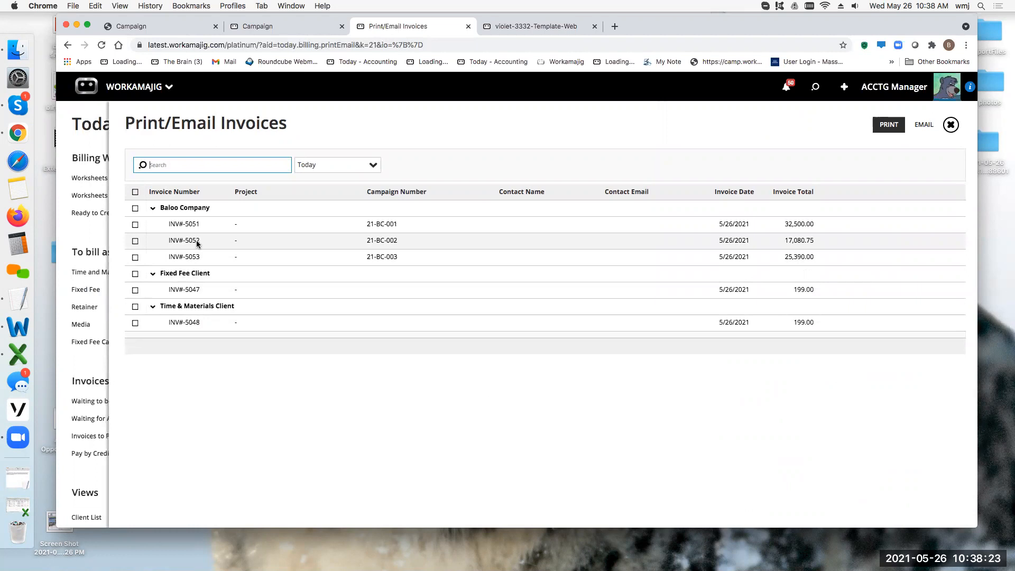
Review campaign 21-BC-002's invoice, collapsing the 21-BC-0004, 21-BC-0005 and 21-BC-0006 line groups and checking the header details, and close it.
click(196, 240)
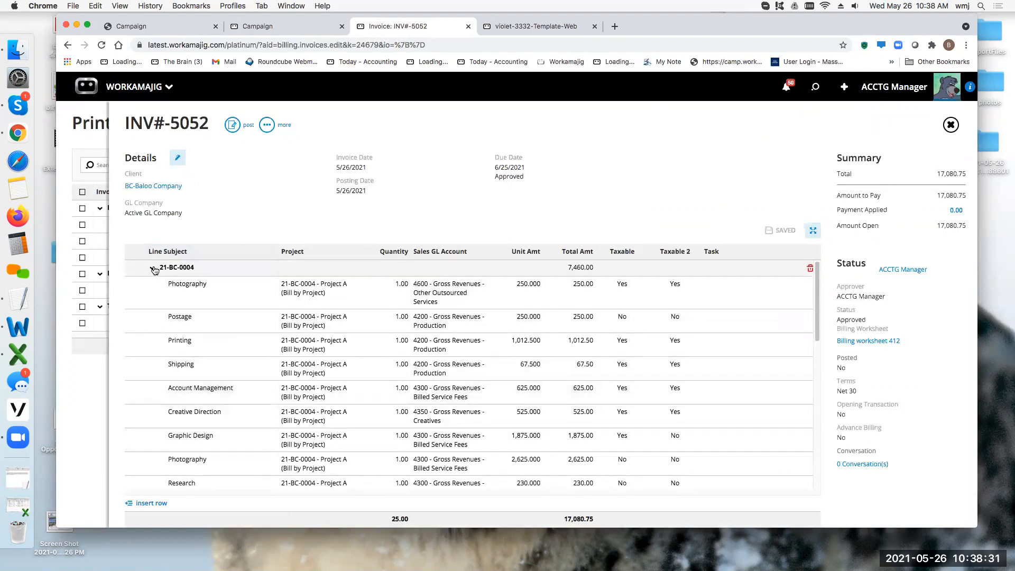
click(154, 268)
click(154, 285)
click(154, 302)
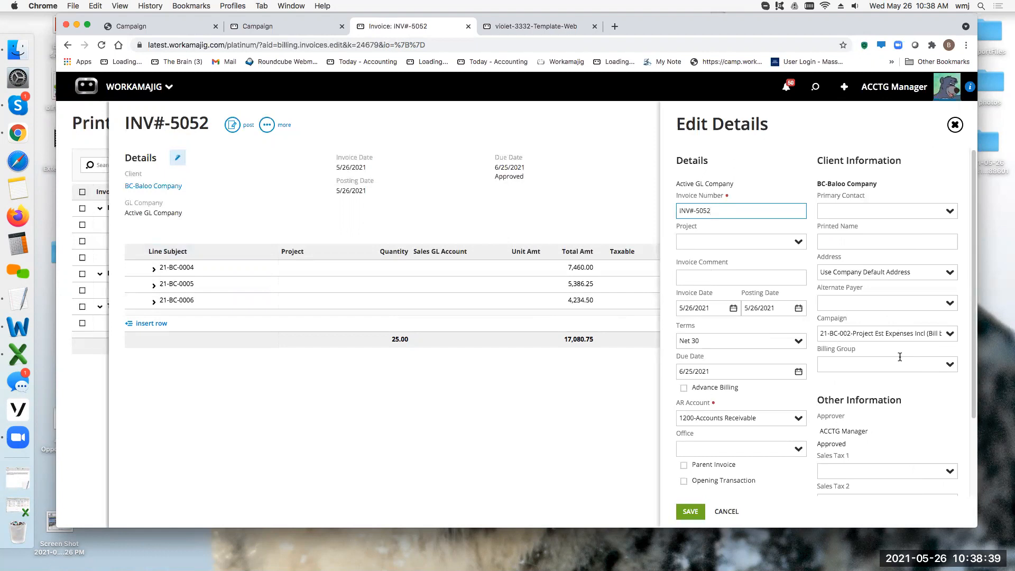
click(954, 125)
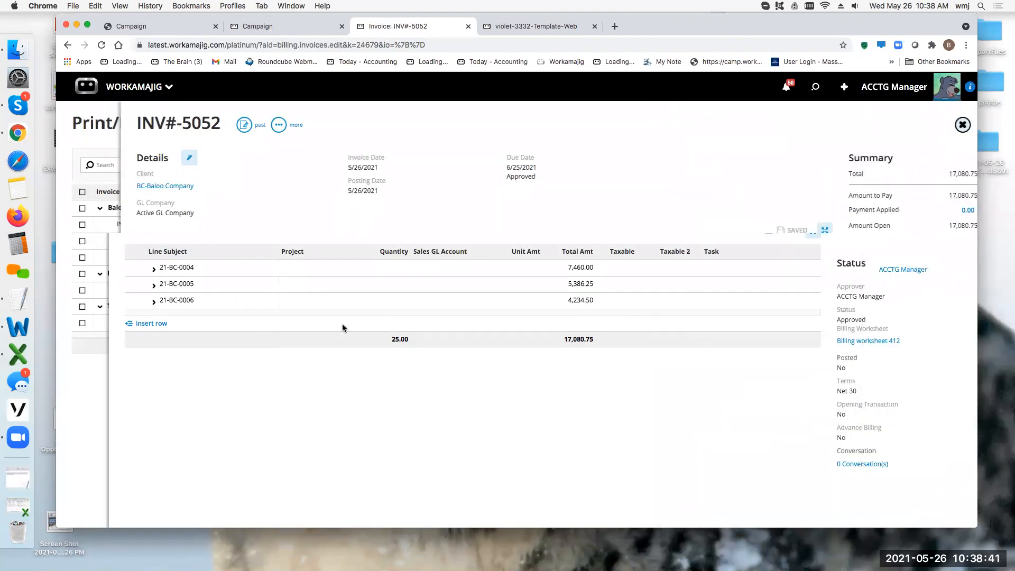
Review the grouped service lines, project expense lines and header details of campaign 21-BC-003's invoice, and close it and the invoice list.
click(197, 258)
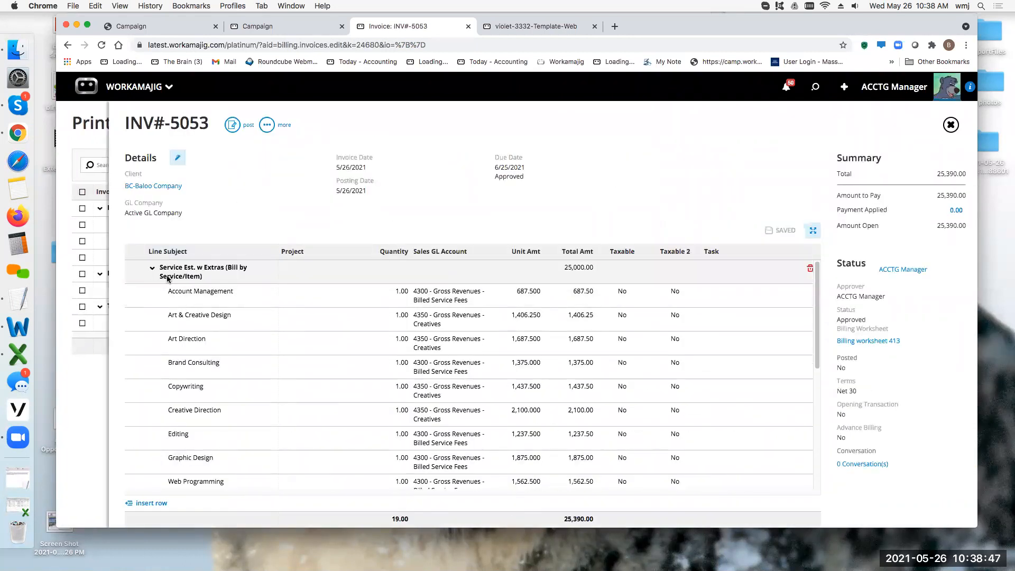
click(153, 271)
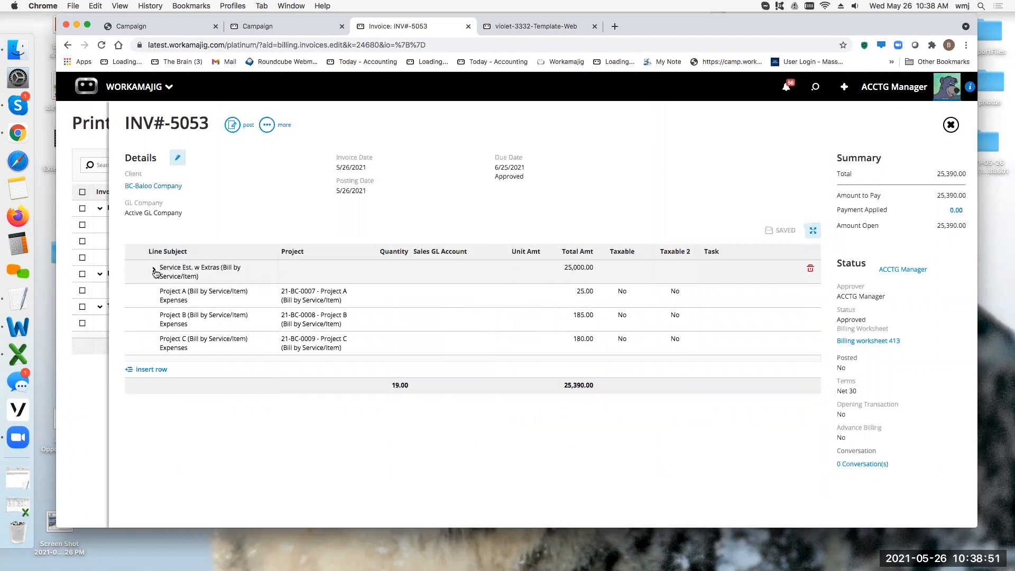
click(153, 270)
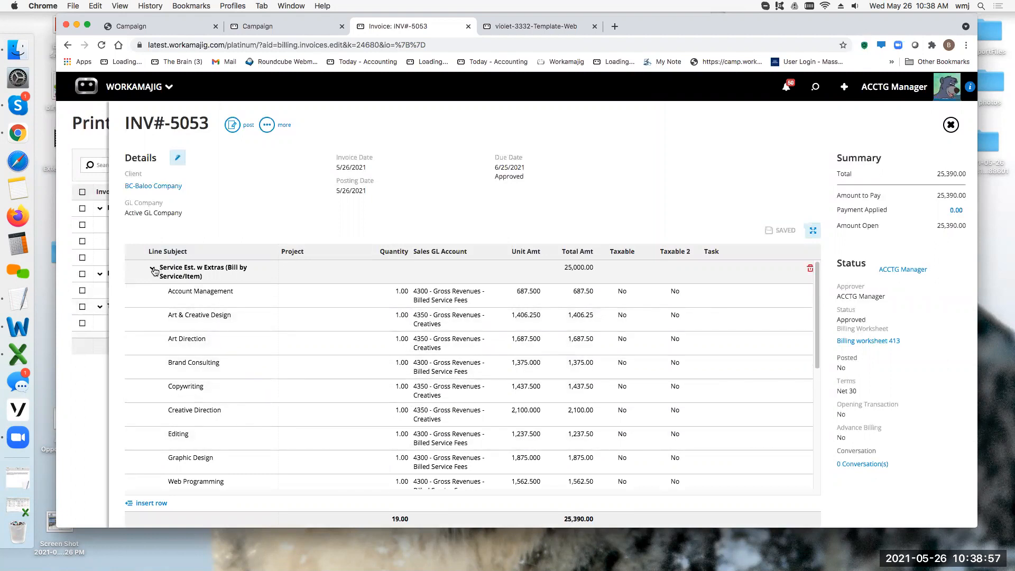
click(153, 270)
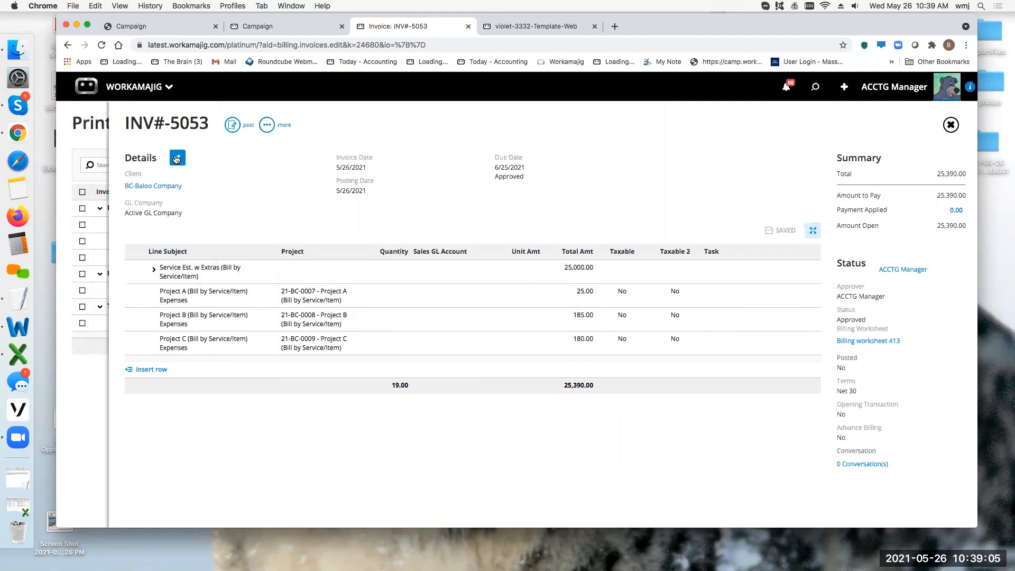
click(176, 158)
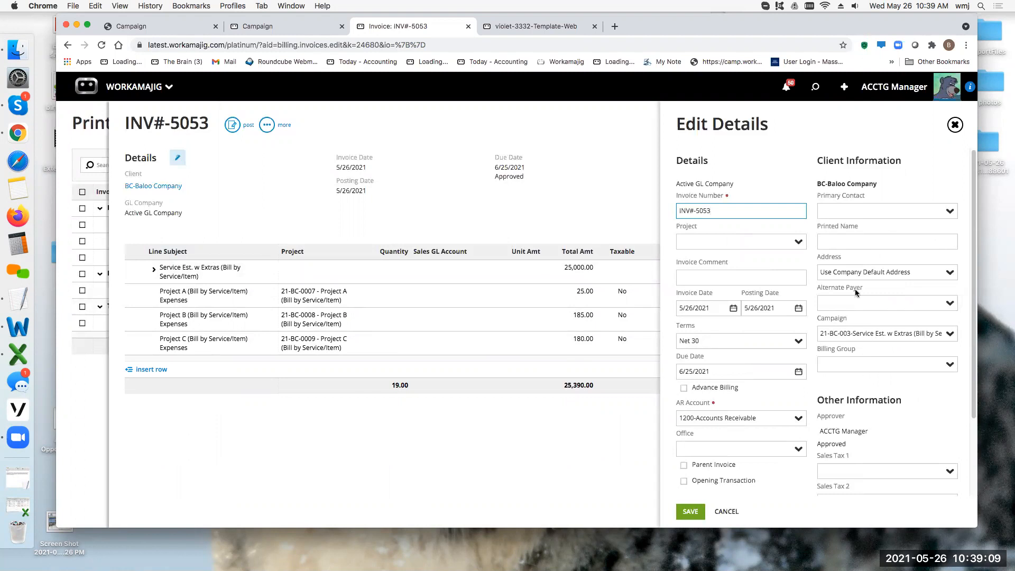
click(954, 126)
click(952, 126)
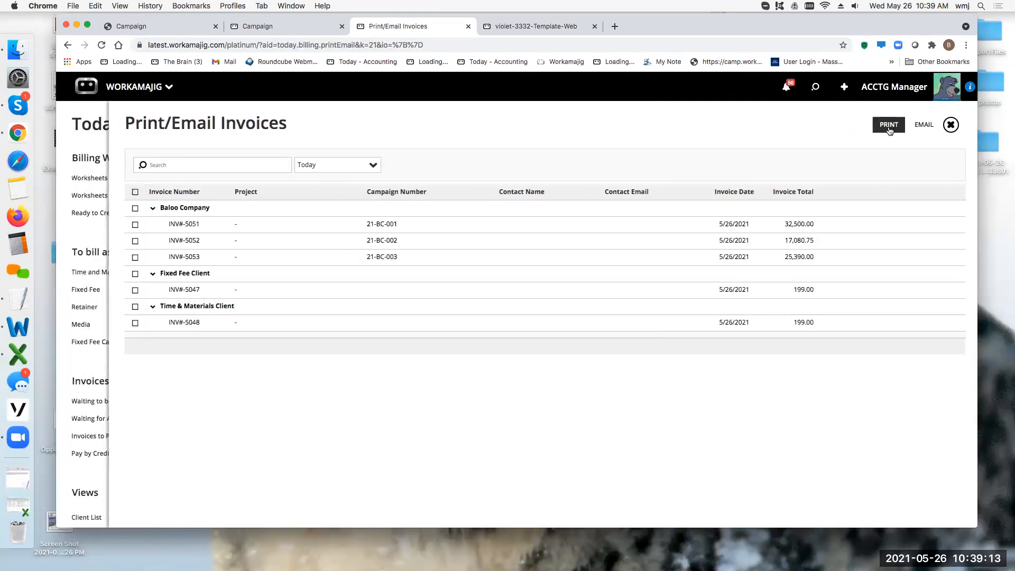
click(951, 125)
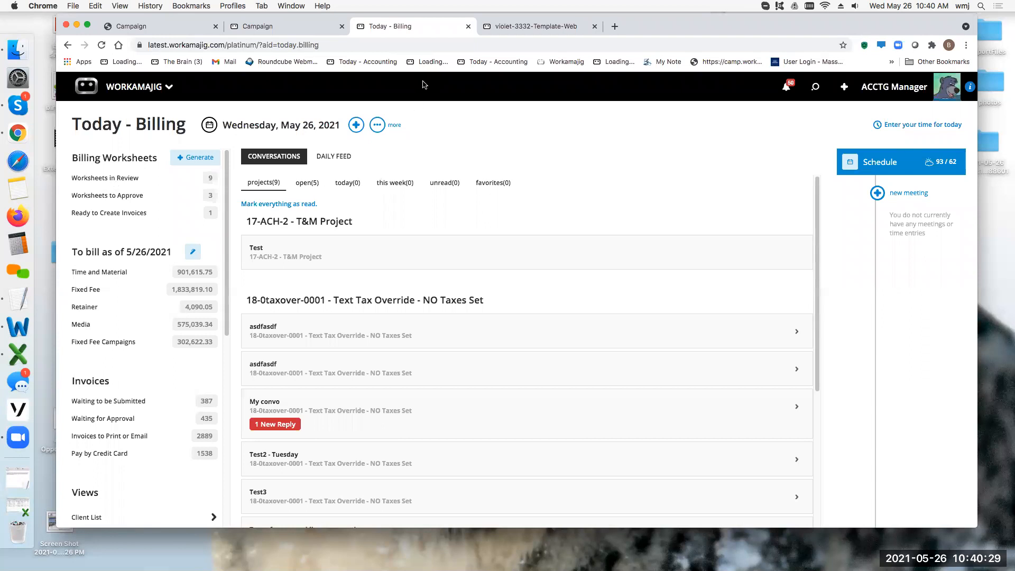
Check the company default system settings for the billing page's worksheet and to-bill sections, and close them without changes.
click(377, 125)
click(318, 172)
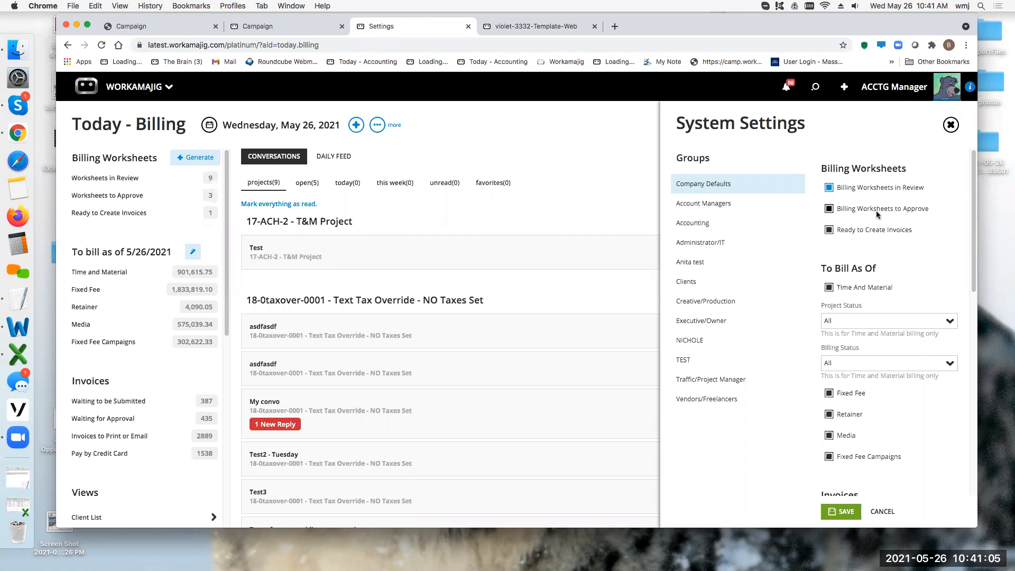
click(951, 124)
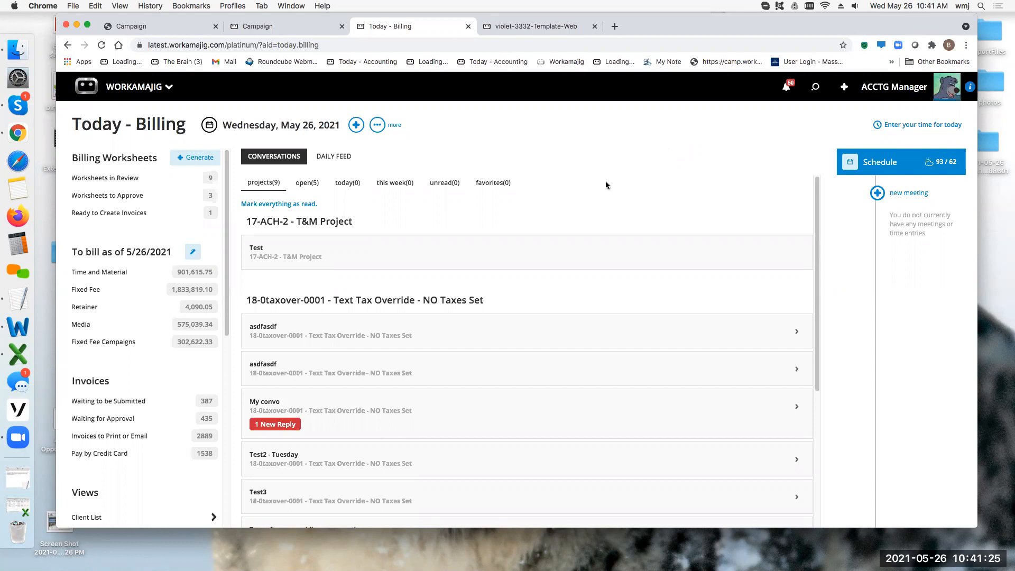
Bring up the Open Invoices view of the client invoices and open its column layout for editing.
scroll(189, 418, down, 5)
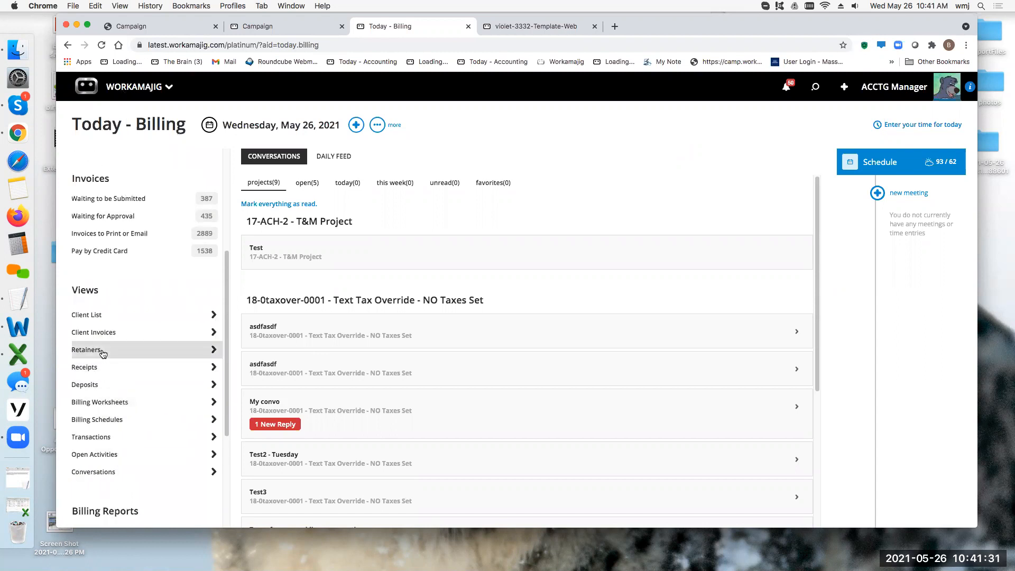
click(106, 332)
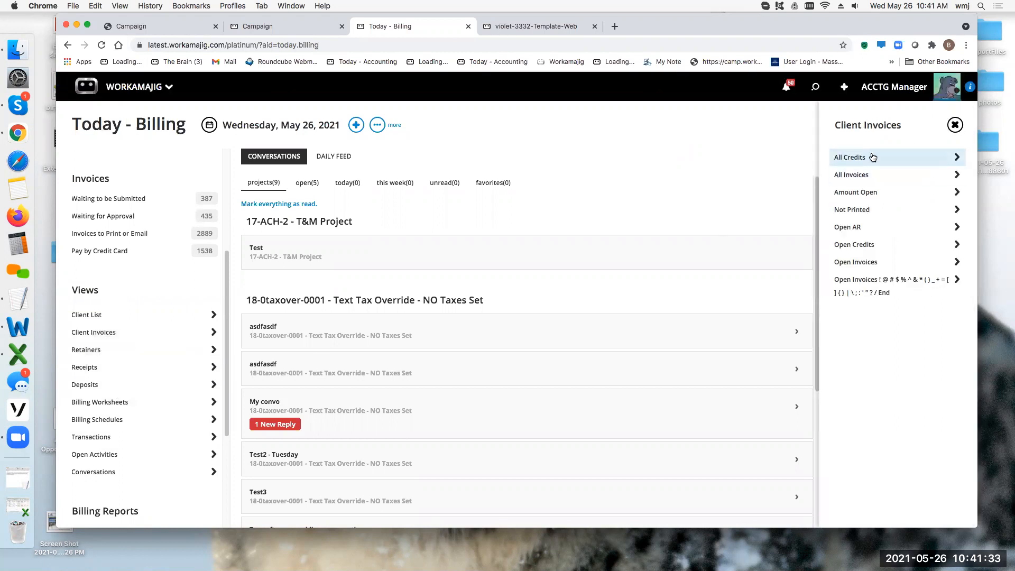
click(851, 268)
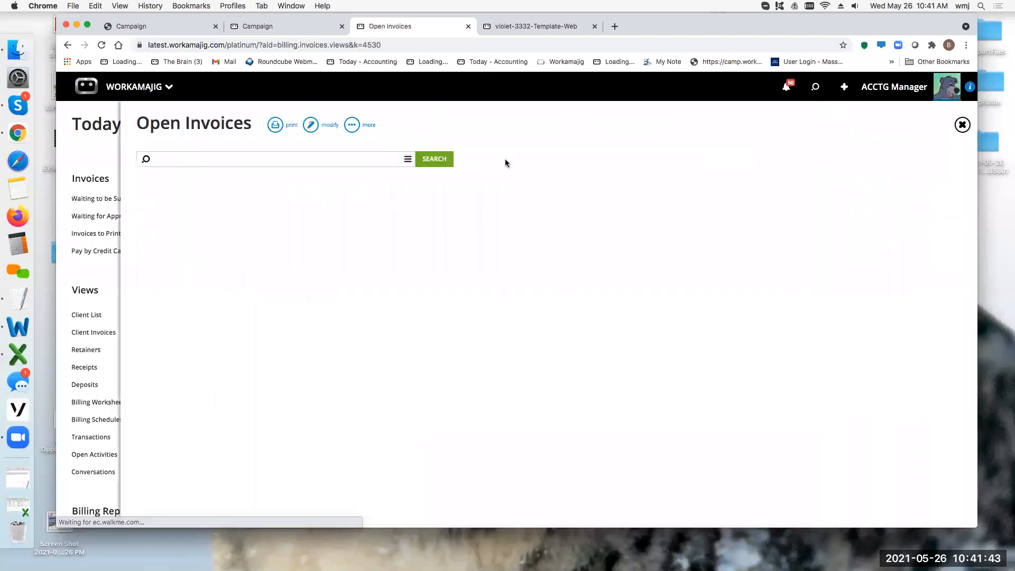
click(317, 126)
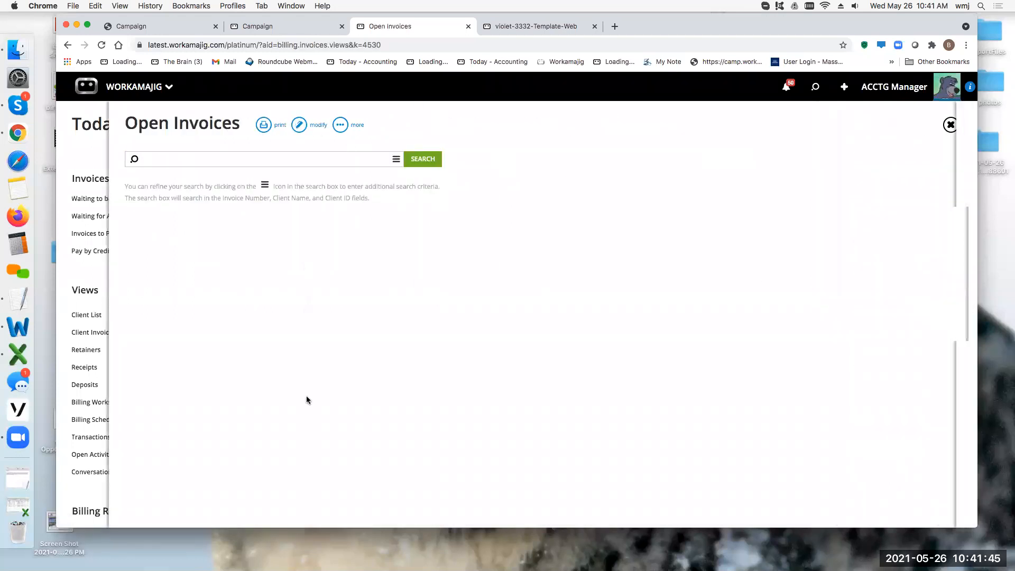
Try to add a project field as a new column in the Open Invoices view's layout, and discard the new row.
scroll(455, 416, down, 3)
click(359, 499)
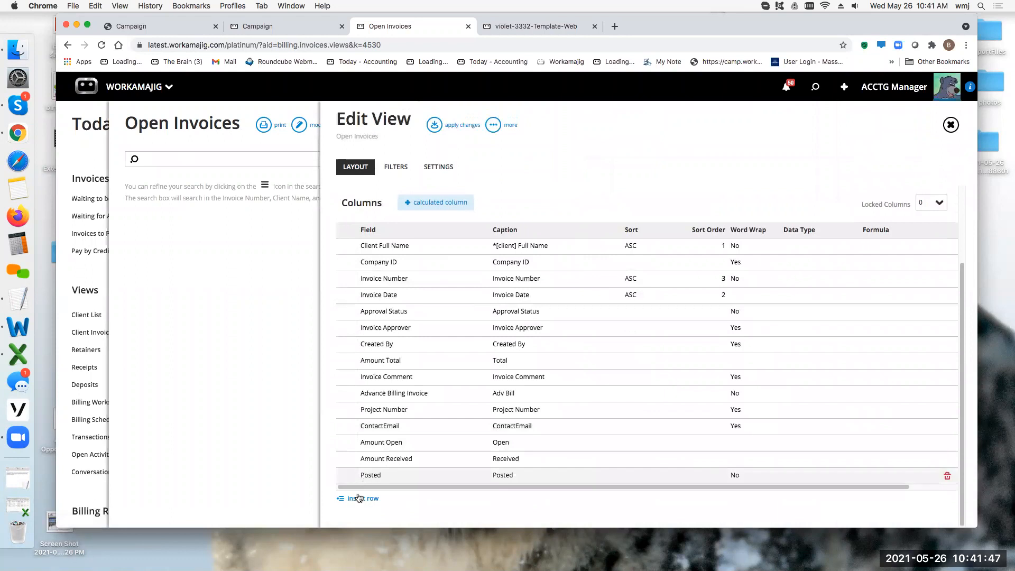
text(pro)
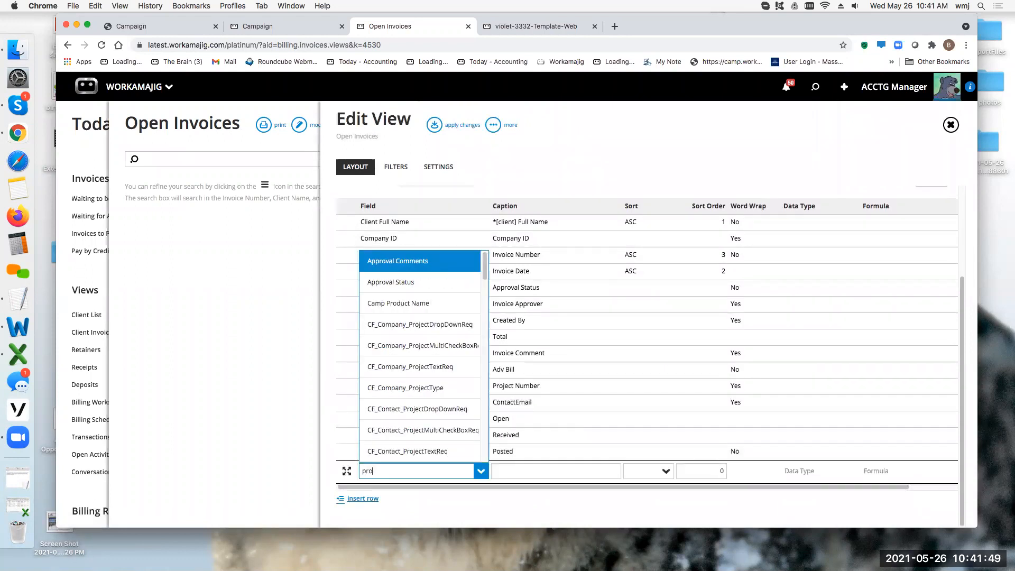
text(jec)
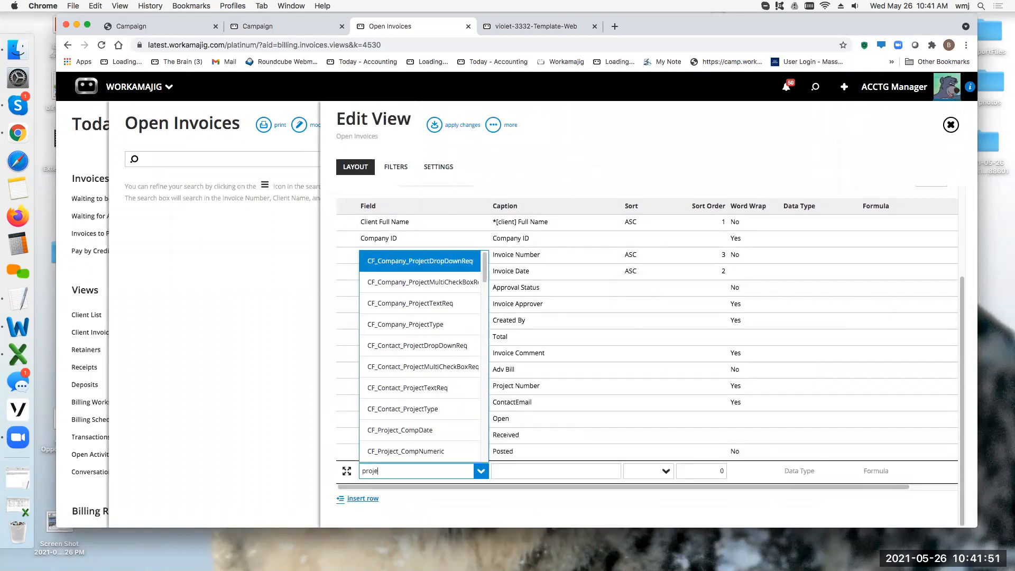
key(BackSpace)
key(BackSpace)
key(BackSpace)
key(BackSpace)
key(BackSpace)
key(BackSpace)
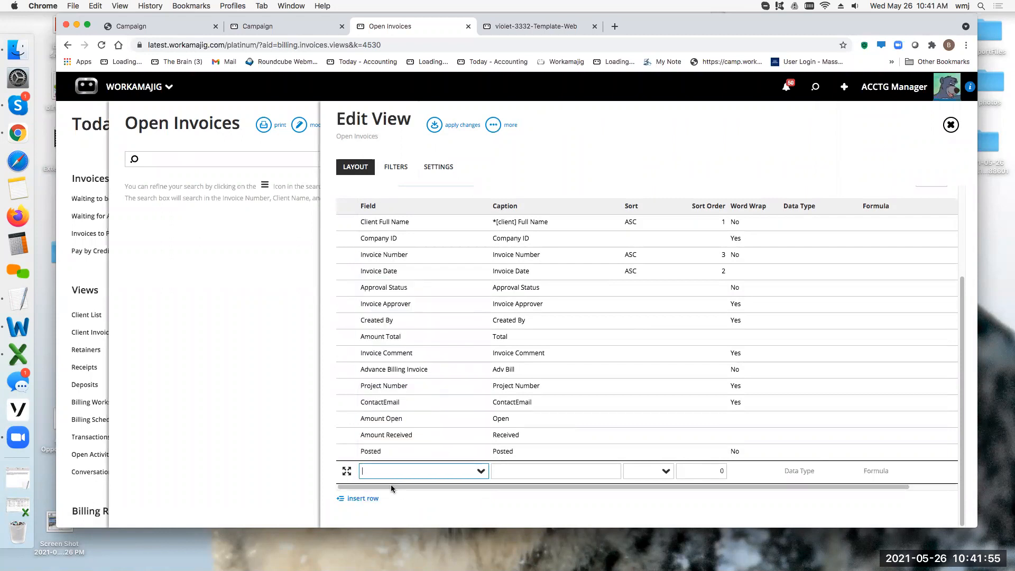
click(575, 168)
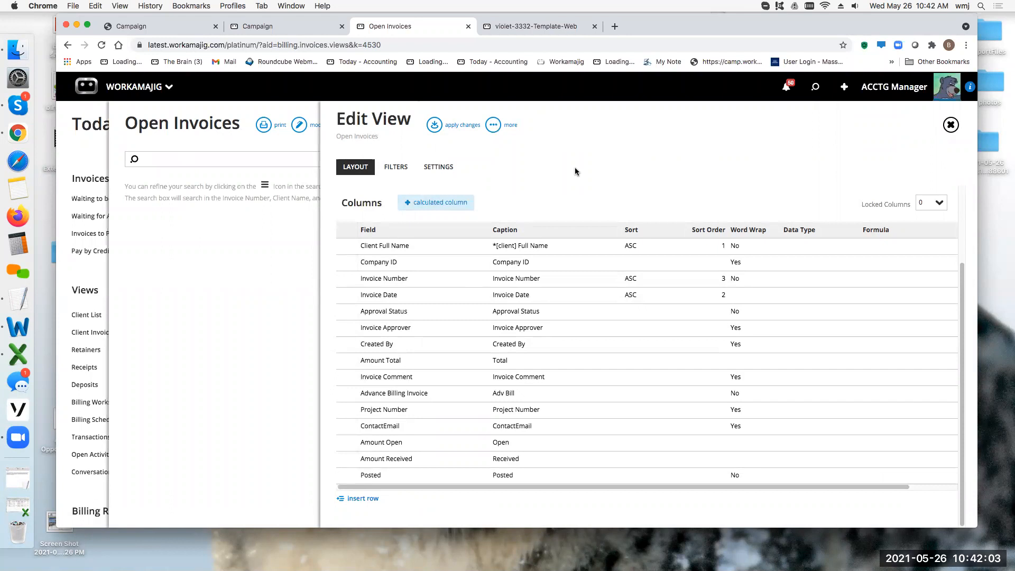
Close the layout editor and the Open Invoices view, and check the billing worksheets in review.
click(951, 125)
click(951, 124)
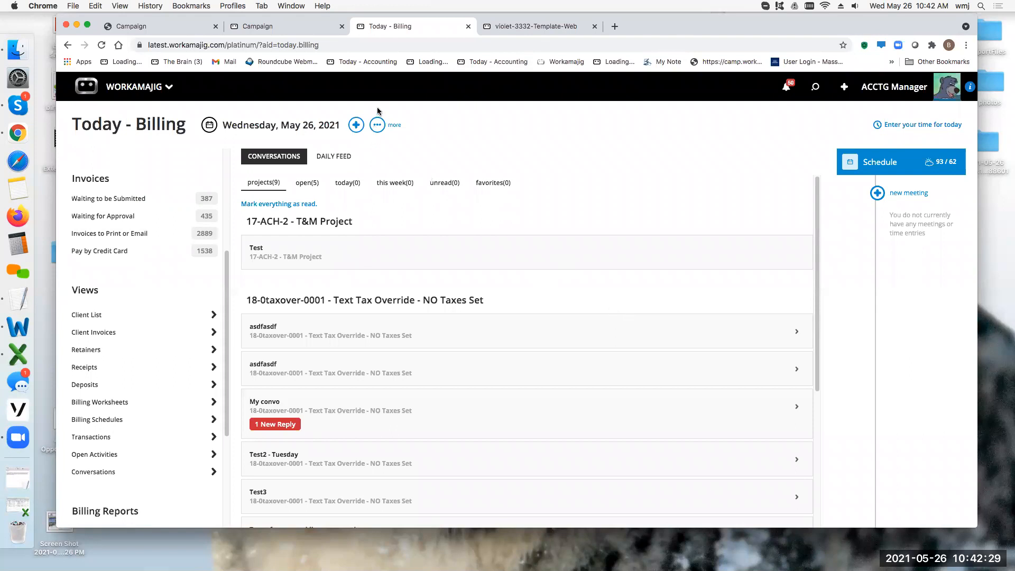
scroll(159, 221, up, 5)
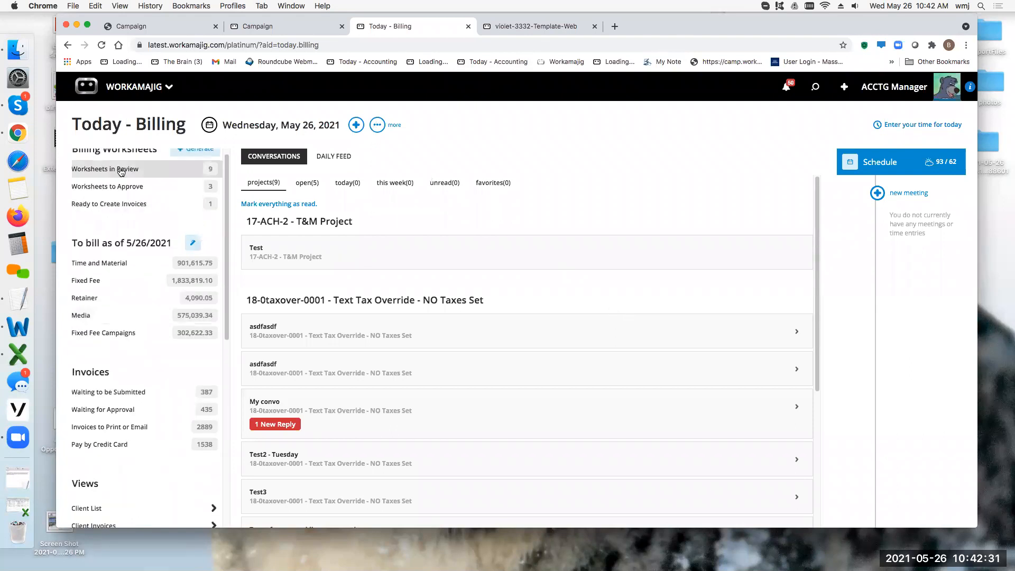
click(118, 168)
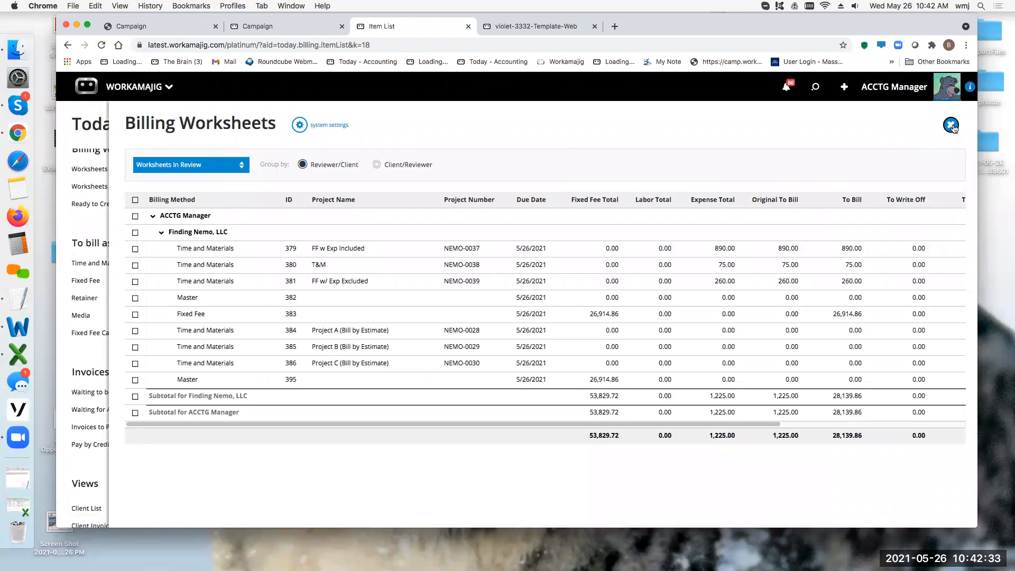
click(962, 125)
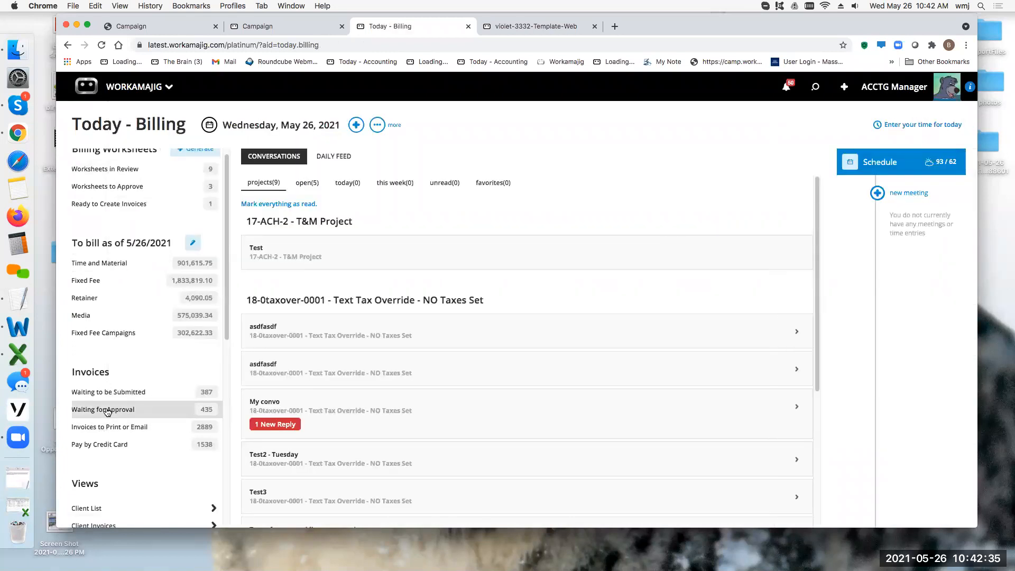
List the invoices to print or email dated Today and open the invoice of campaign 21-BC-003.
click(106, 427)
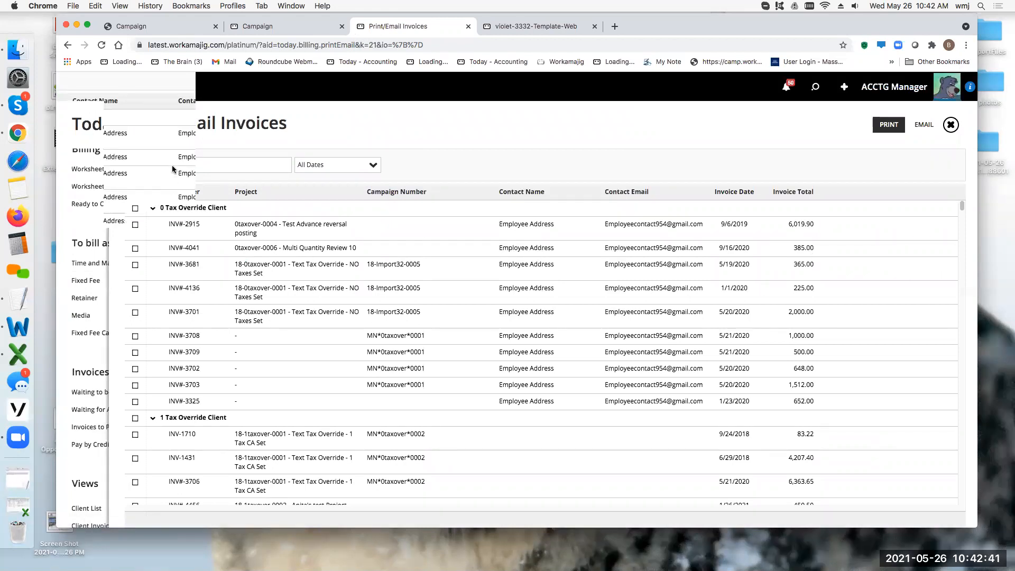
click(372, 165)
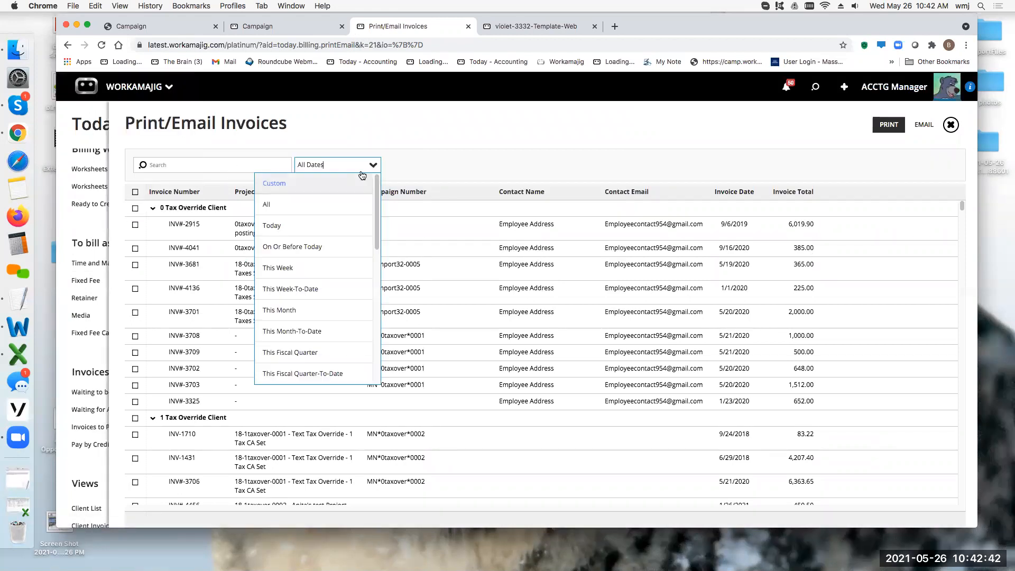
click(288, 225)
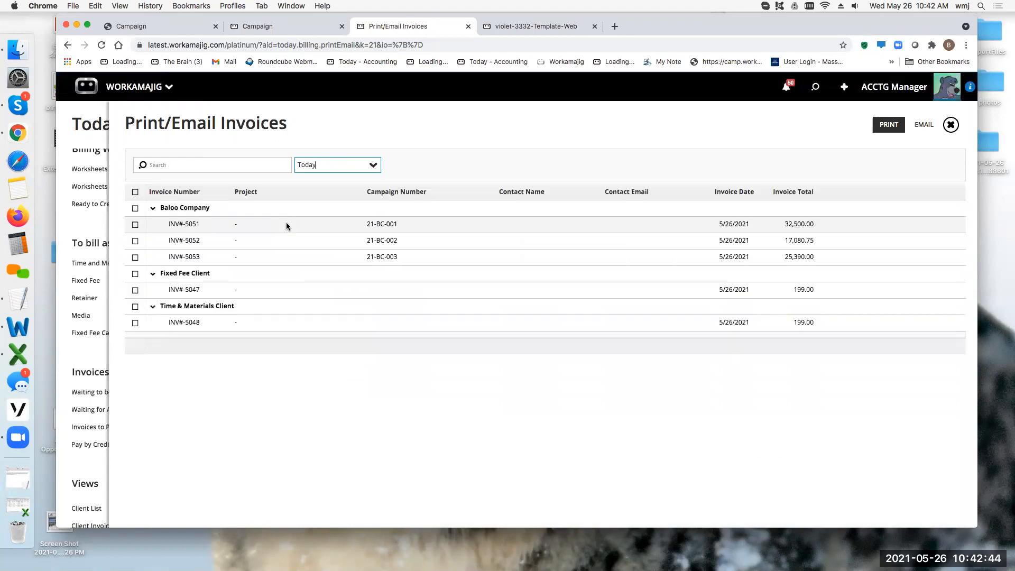
click(195, 258)
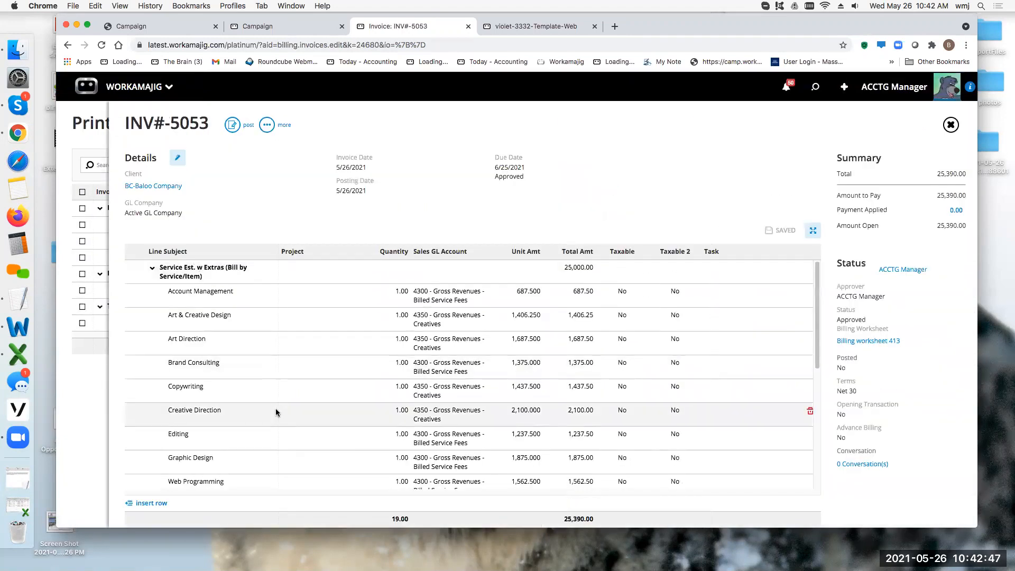
Check the display options of the "Service Est. w Extras (Bill by Service/Item)" summary line and leave it unchanged.
click(195, 275)
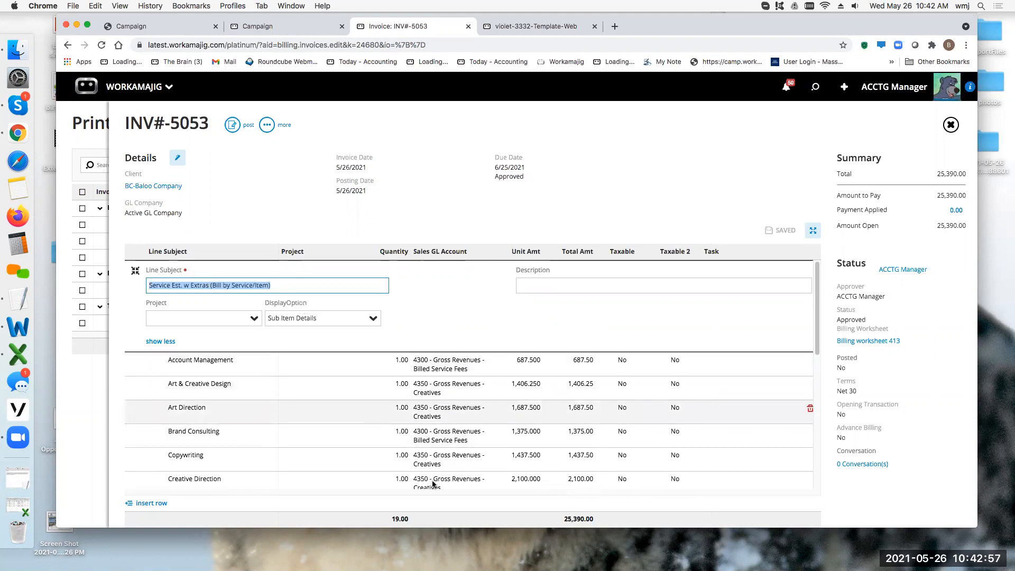
click(317, 318)
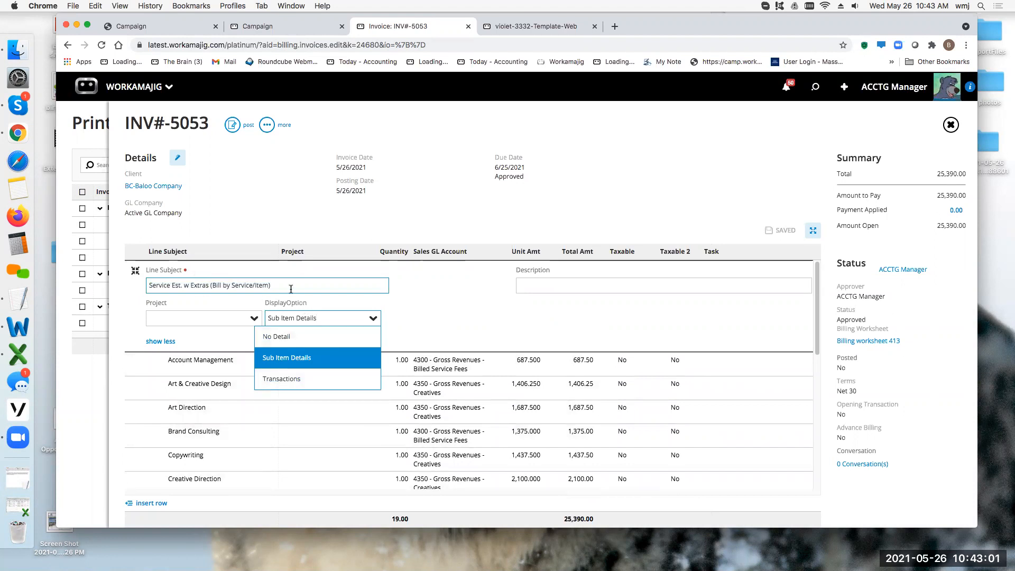
click(253, 223)
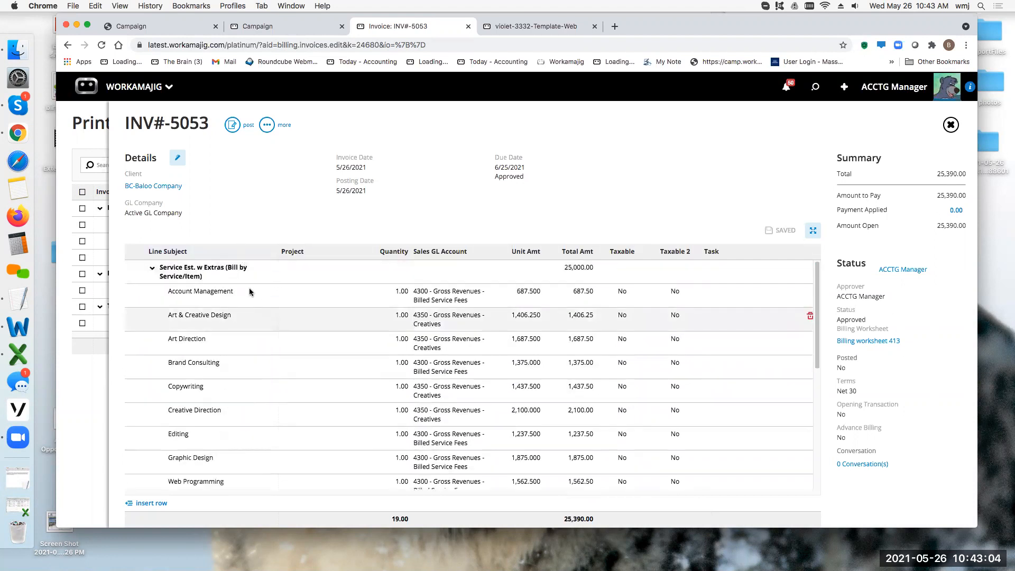
Set the invoice's layout to Campaign (Billing Item & Item) in its header details and save the change.
click(178, 157)
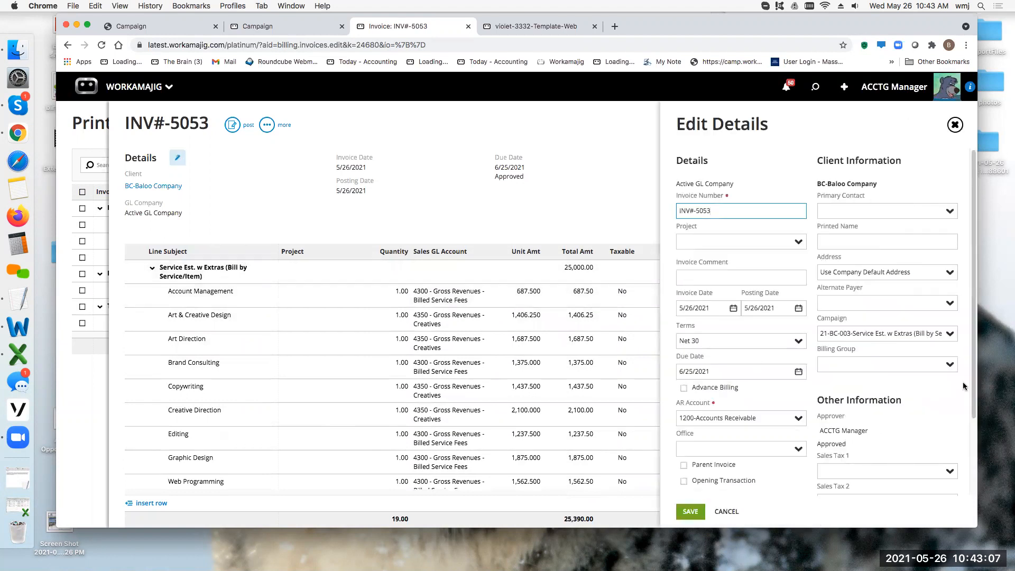
drag(973, 380, 974, 458)
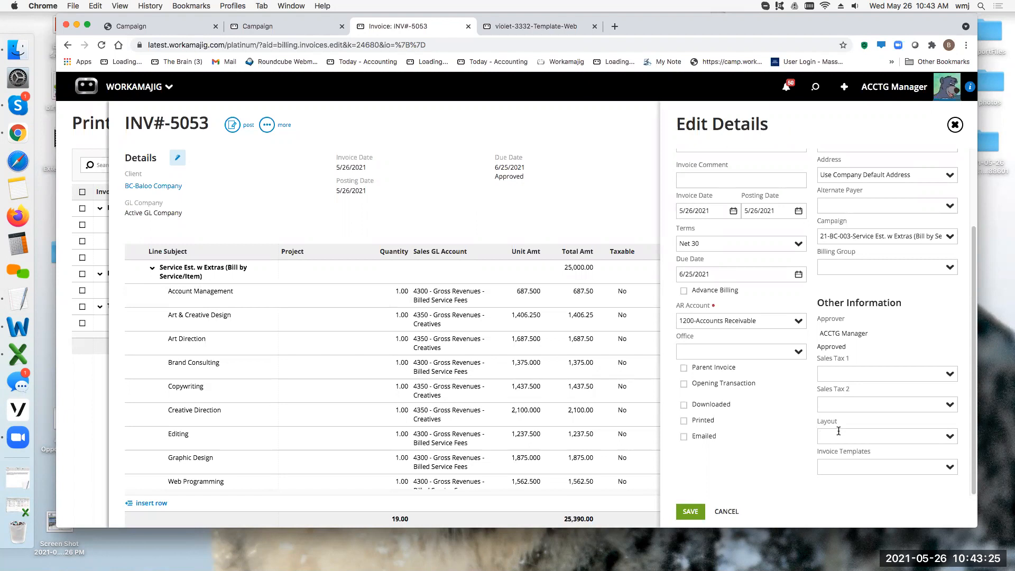
click(950, 436)
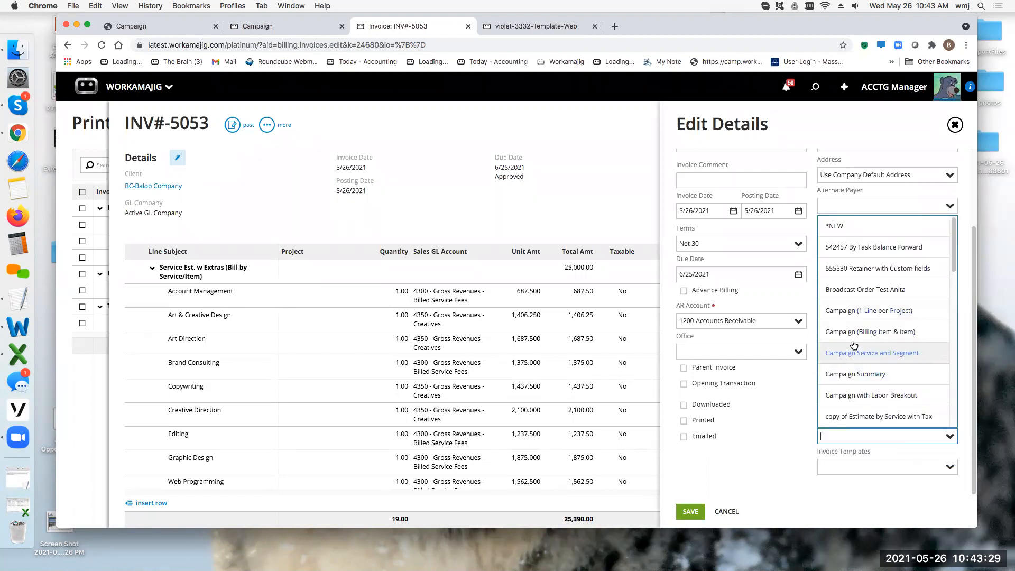
click(846, 333)
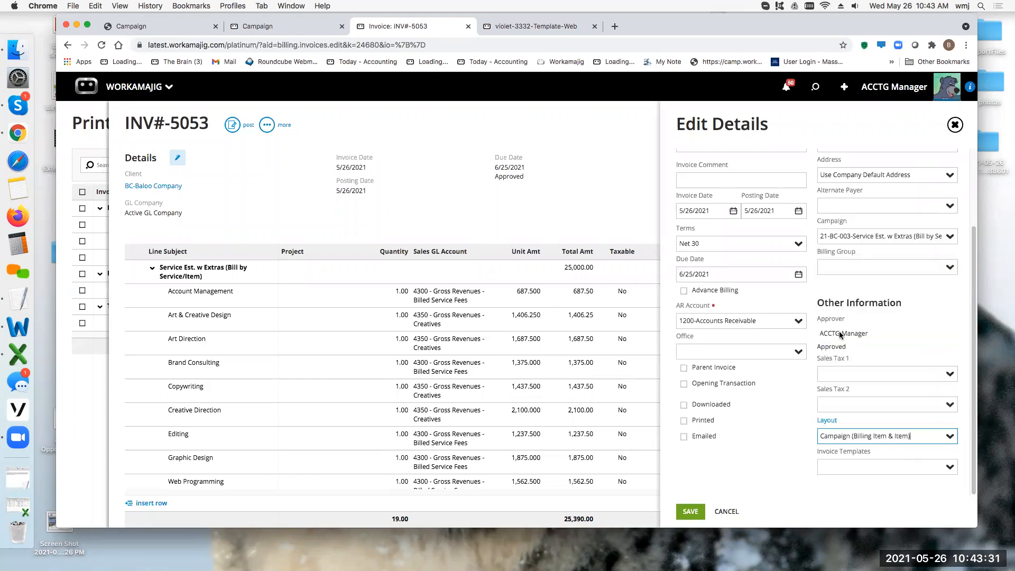
click(502, 196)
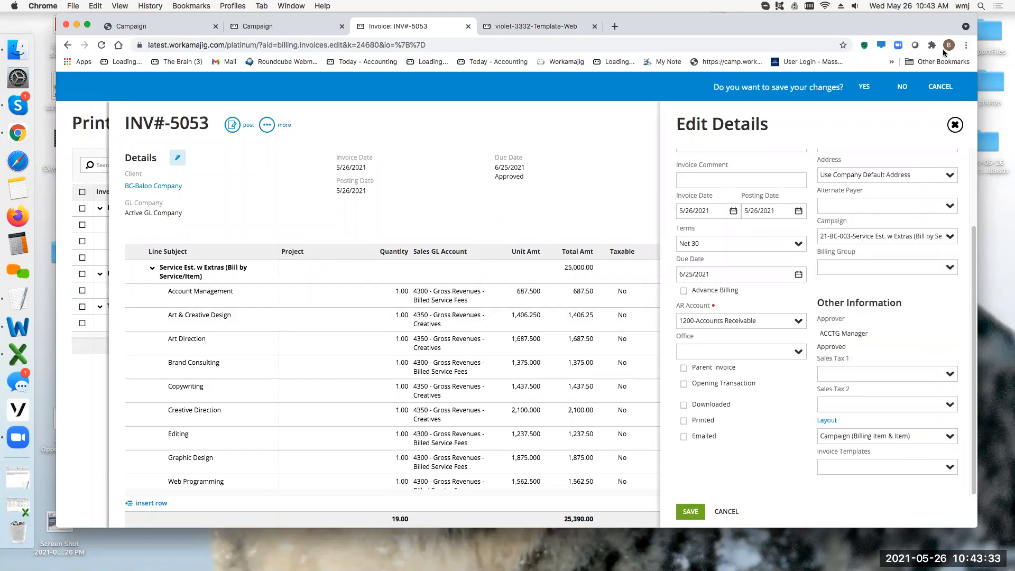
click(864, 87)
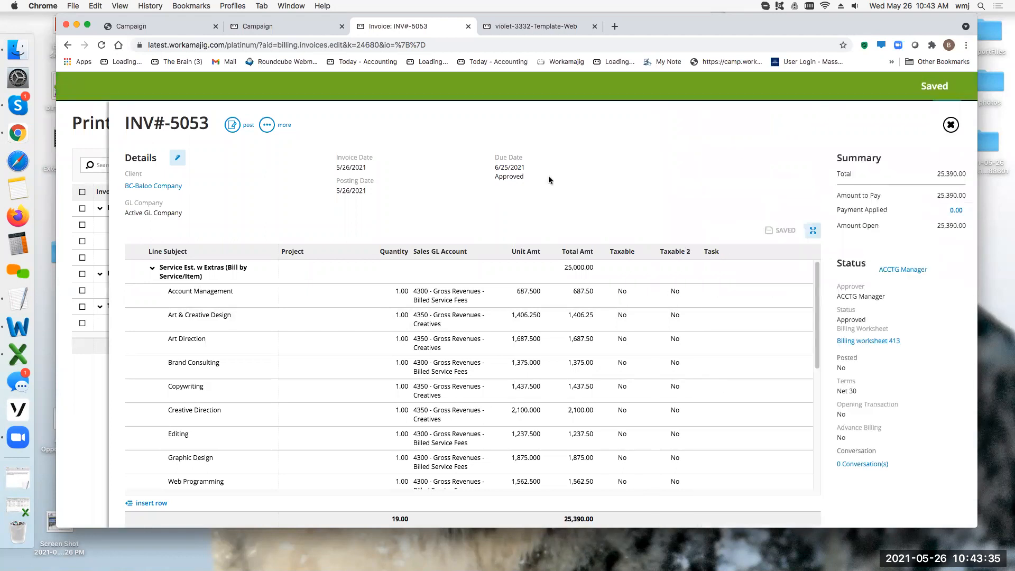
Check the layouts available in Baloo Company's billing defaults, and close the defaults and the client record without changes.
click(250, 272)
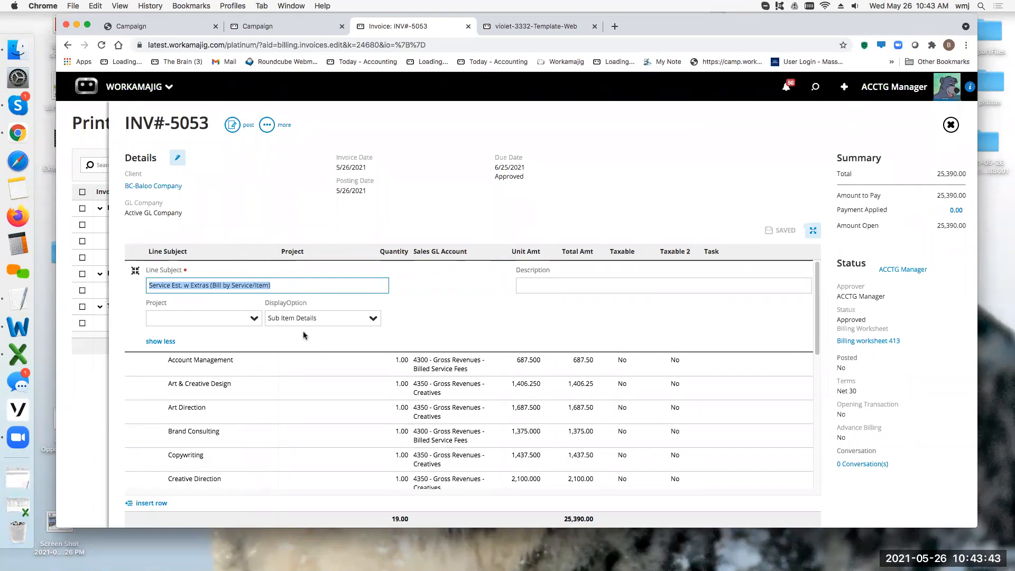
click(152, 186)
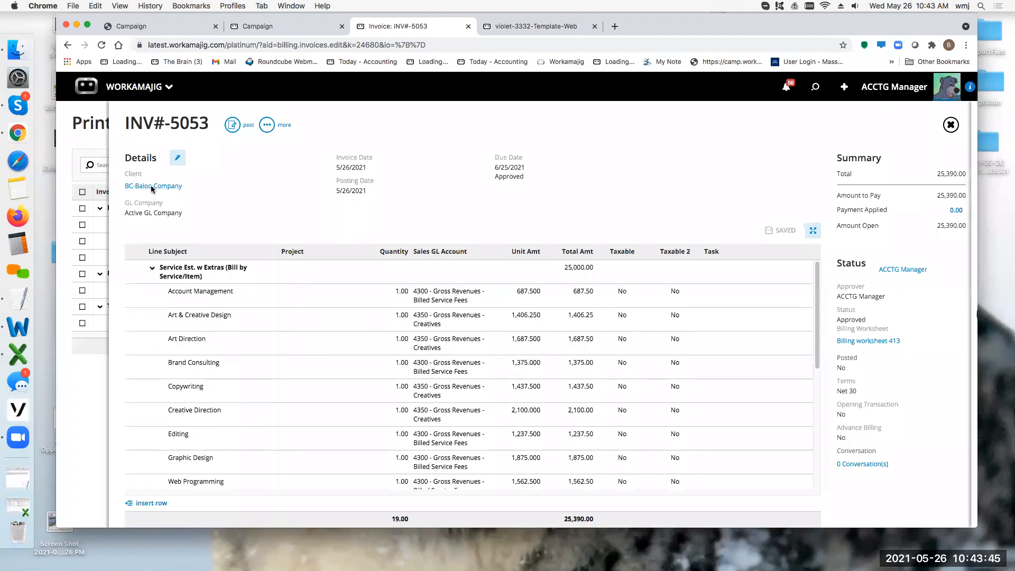
click(527, 198)
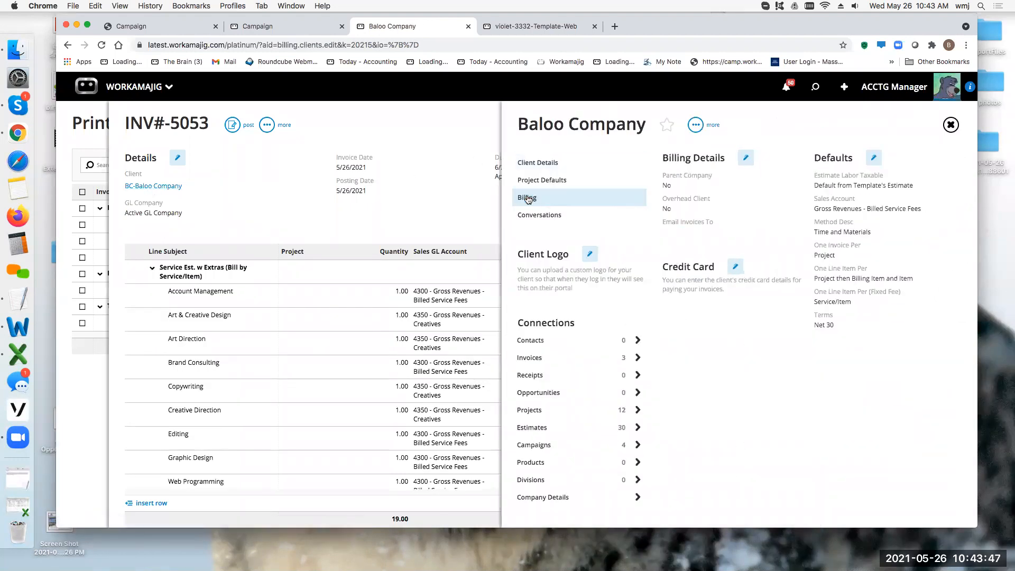
click(874, 158)
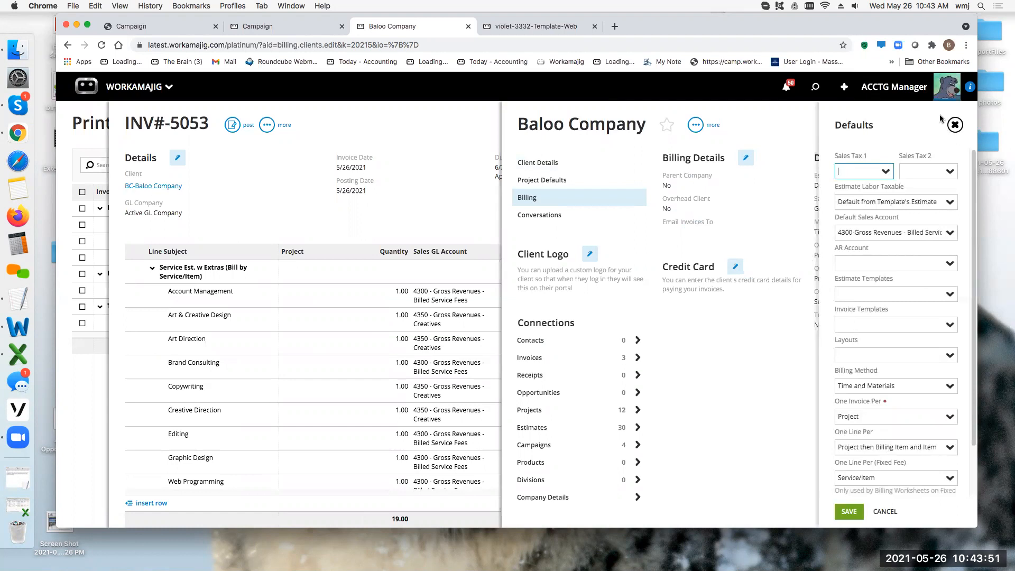
click(855, 294)
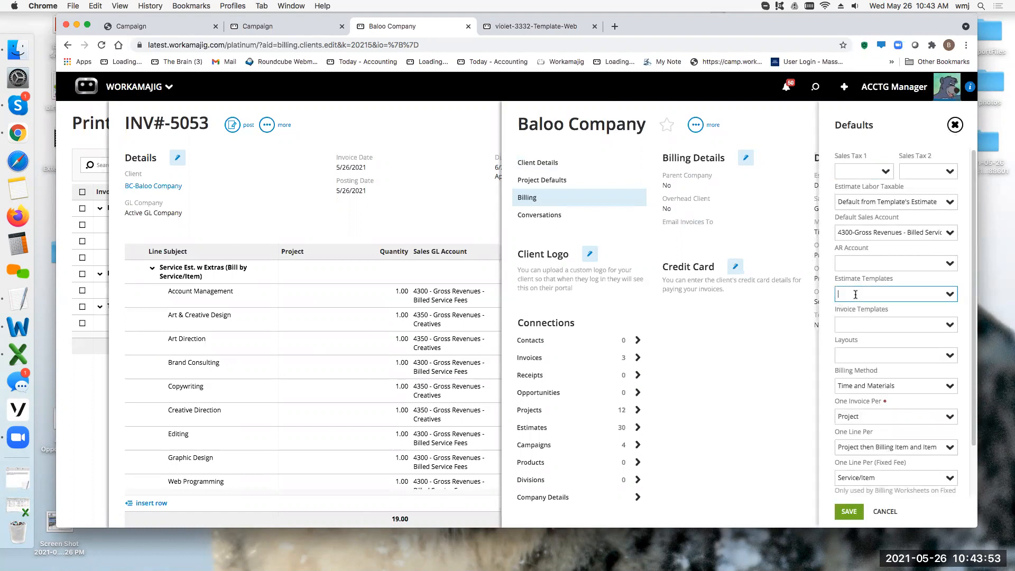
click(841, 354)
click(948, 360)
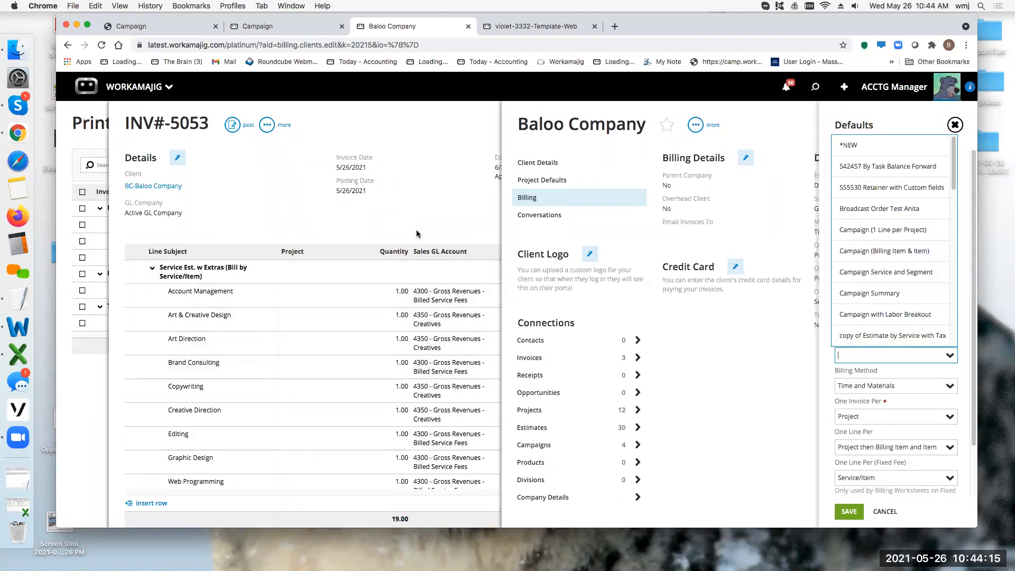
click(841, 118)
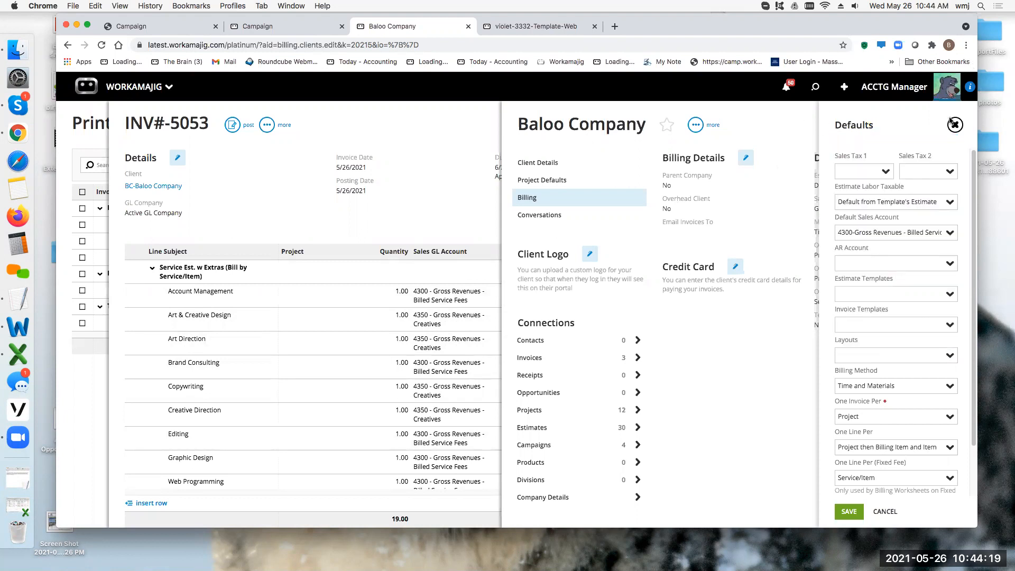
click(955, 125)
click(951, 125)
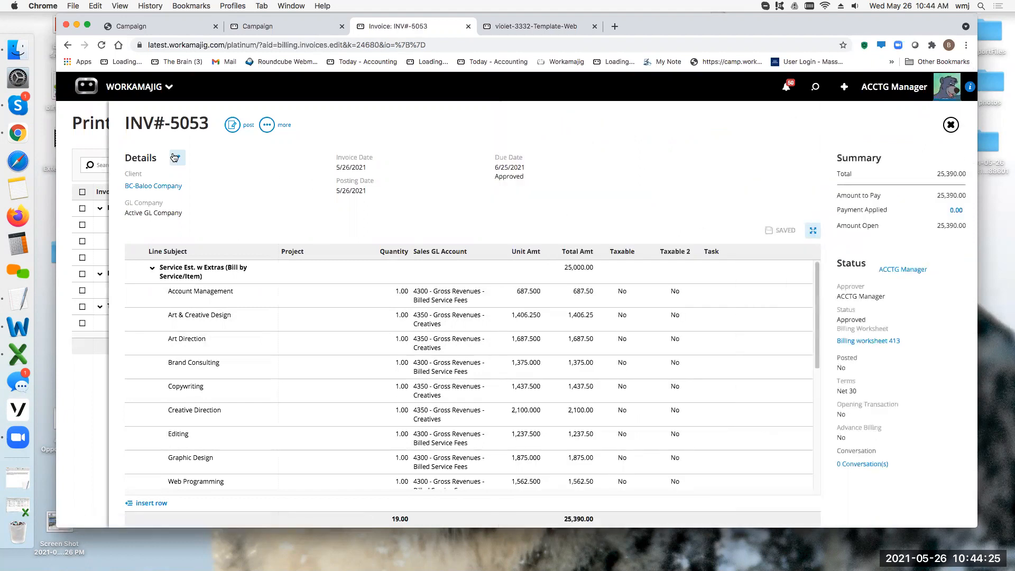
Look over the invoice's summary line settings once more, and close the invoice and the print/email list to return to the billing overview.
click(222, 277)
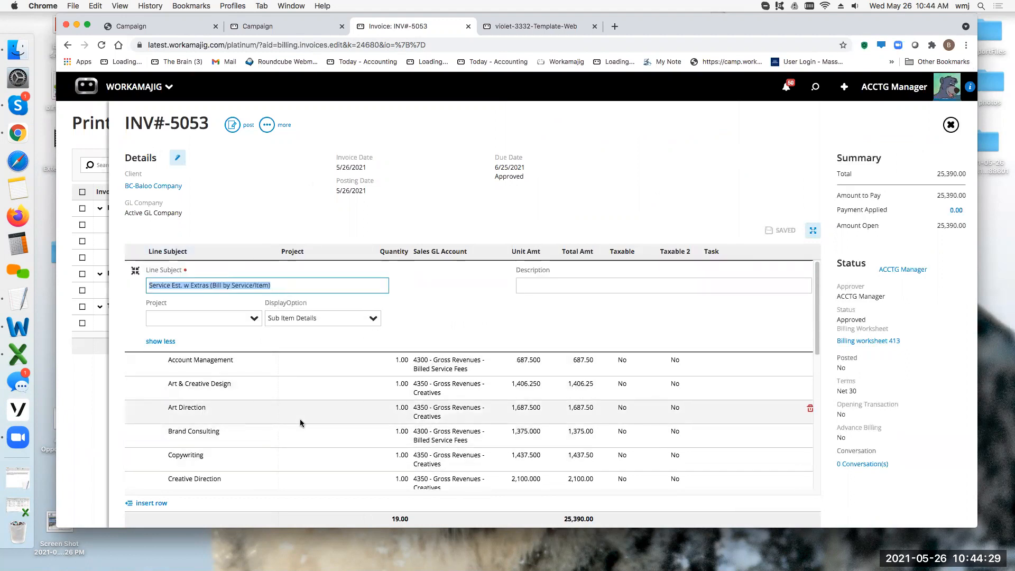
click(427, 185)
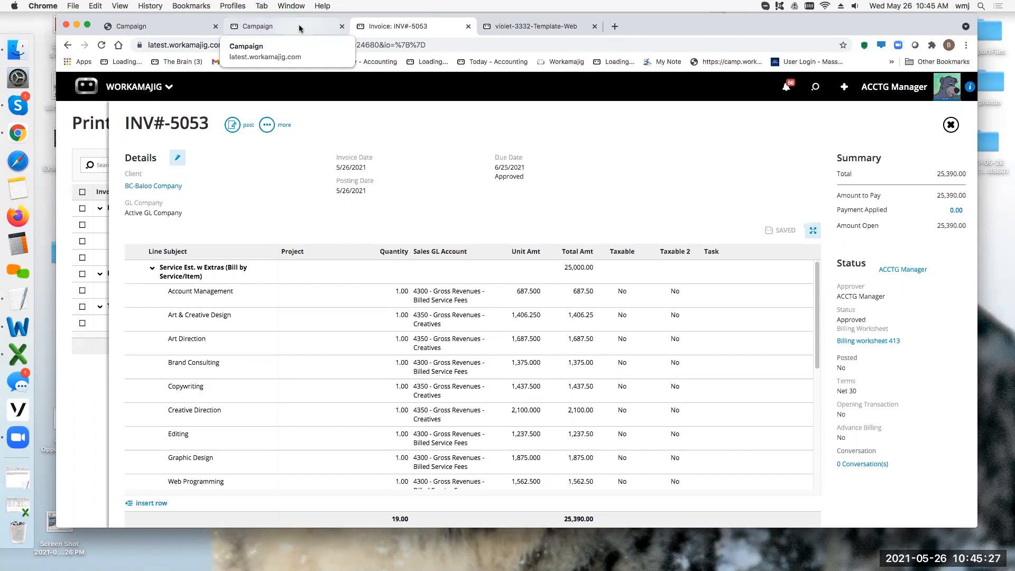
click(105, 112)
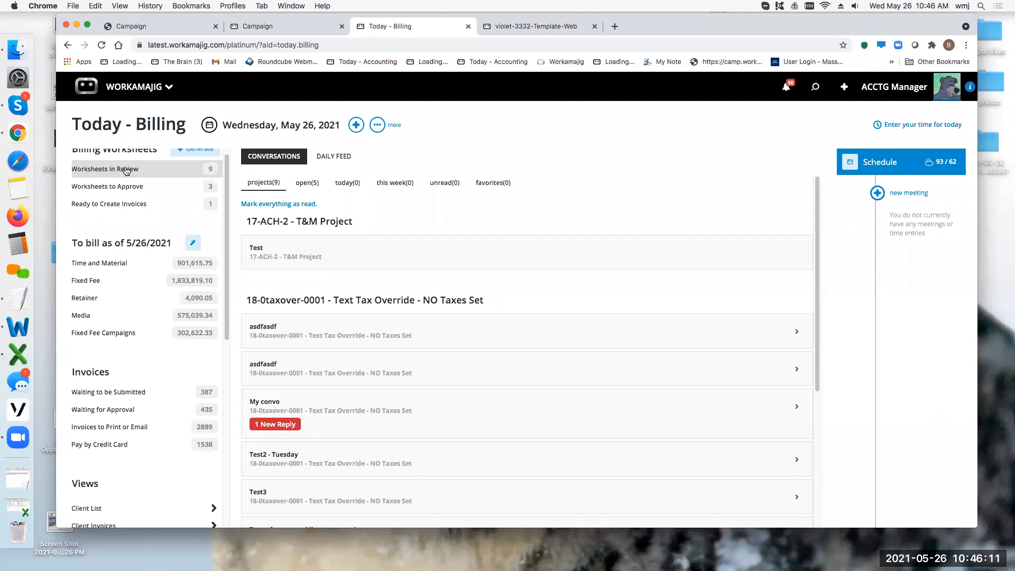
drag(227, 168, 226, 143)
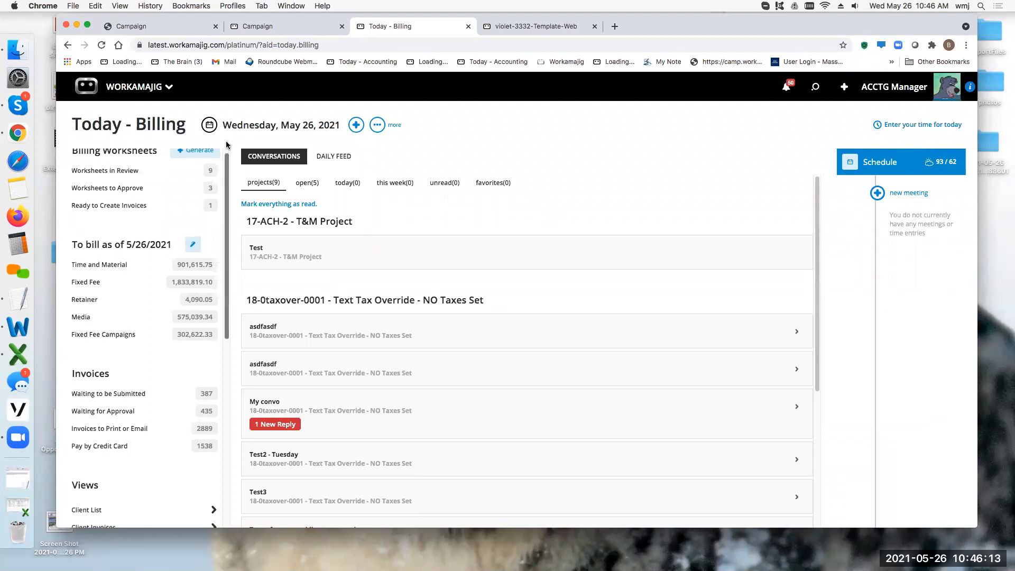